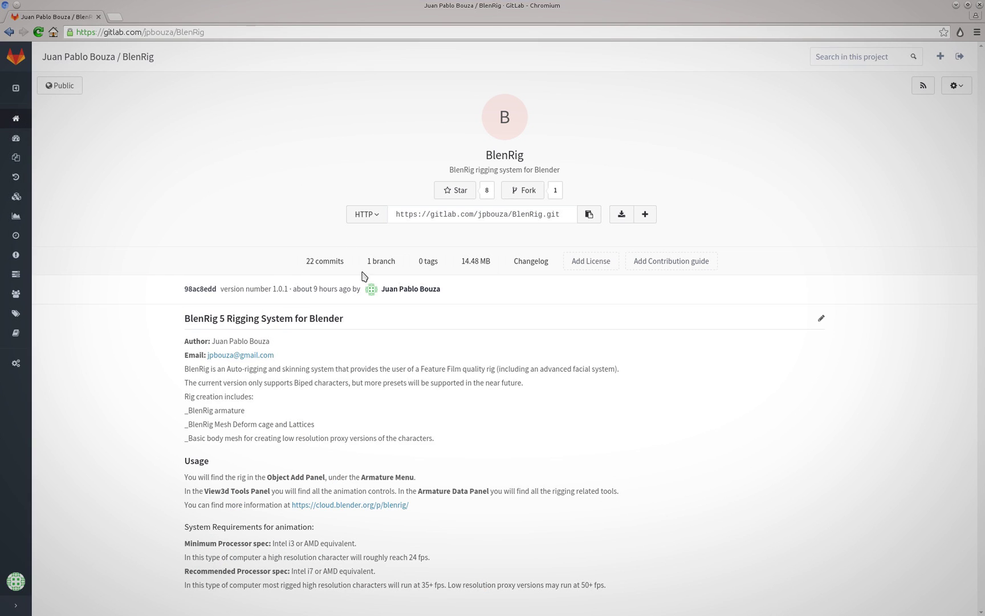
# Look at the BlenRig project page's web address and its HTTP repository link on GitLab.
pyautogui.click(147, 32)
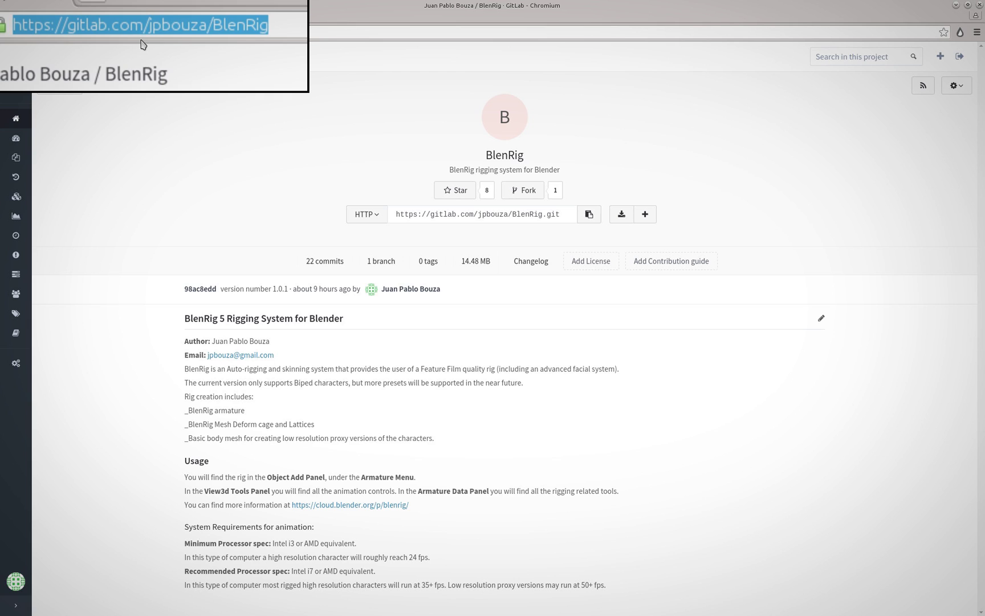
pyautogui.click(488, 214)
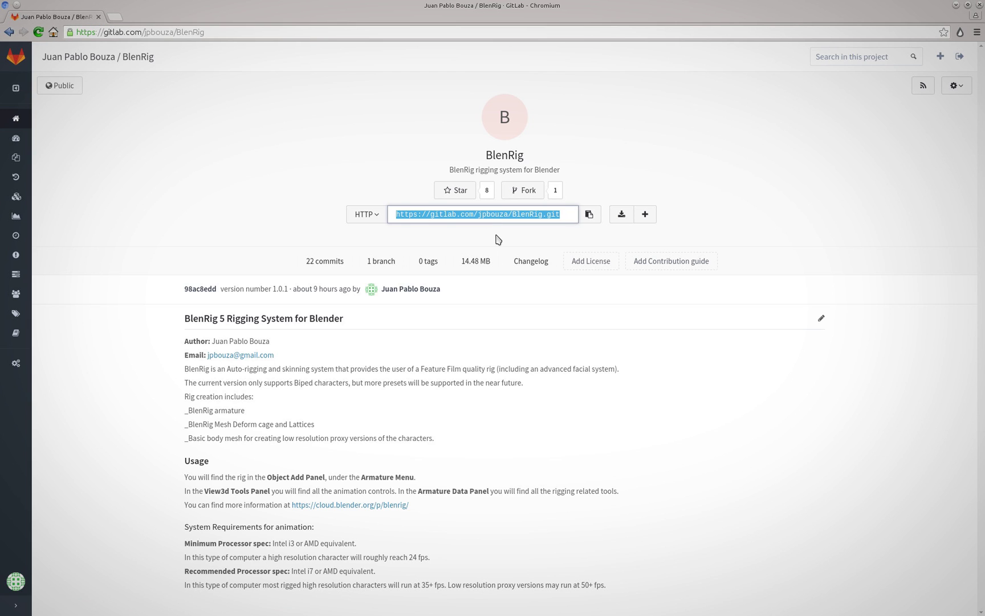
pyautogui.click(571, 236)
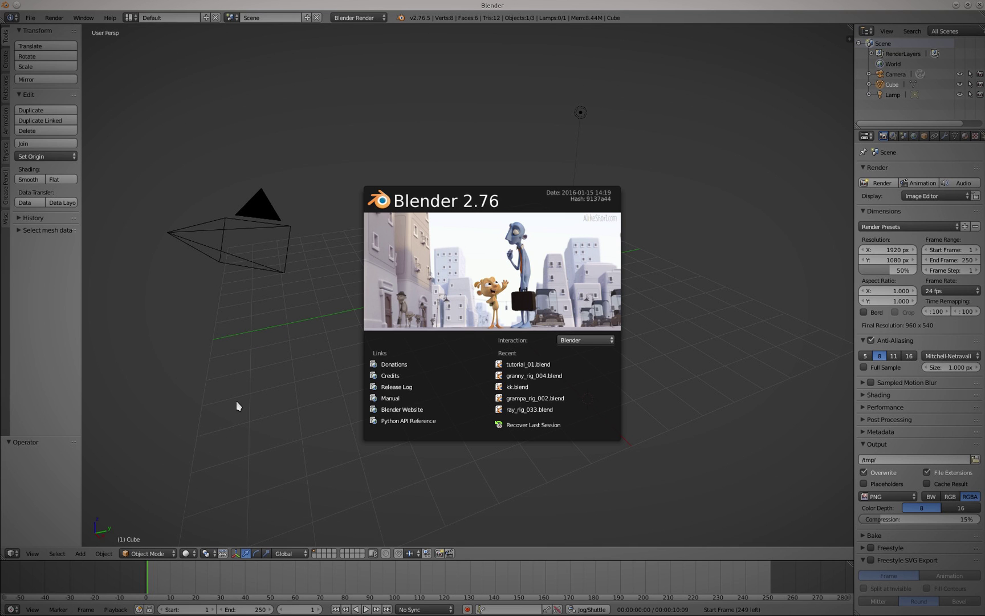
# Switch to Blender and install the add-on from the BlenRig-master zip file in the BlenRig5_Tutorials folder.
pyautogui.click(256, 352)
pyautogui.click(30, 18)
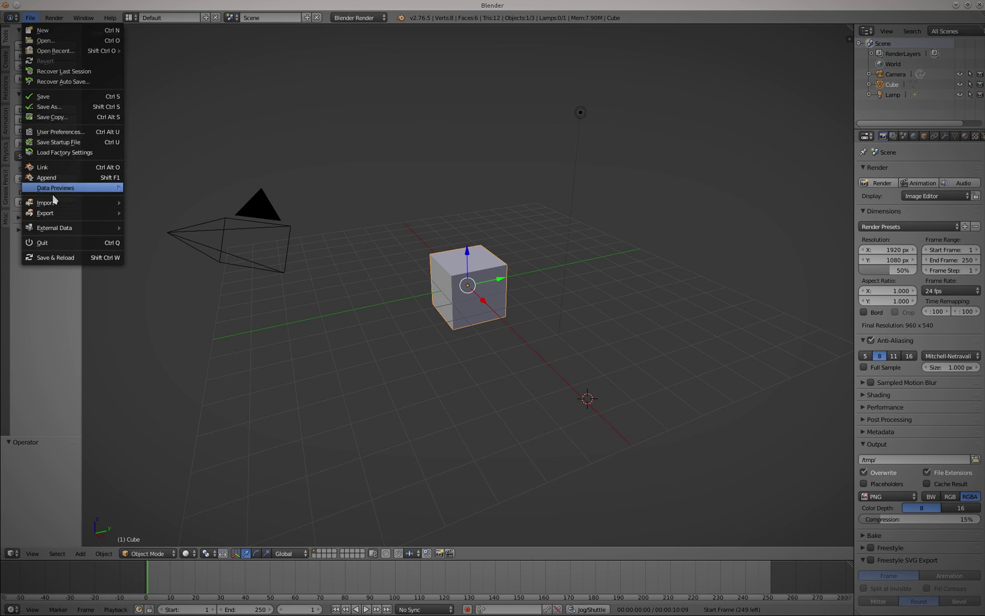
pyautogui.click(60, 131)
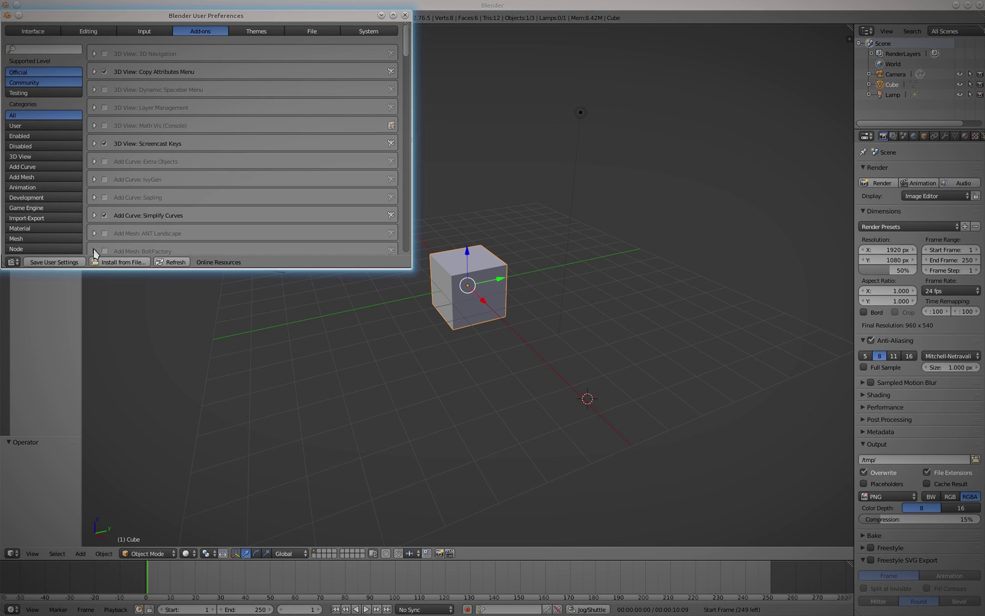
pyautogui.click(110, 262)
pyautogui.click(183, 101)
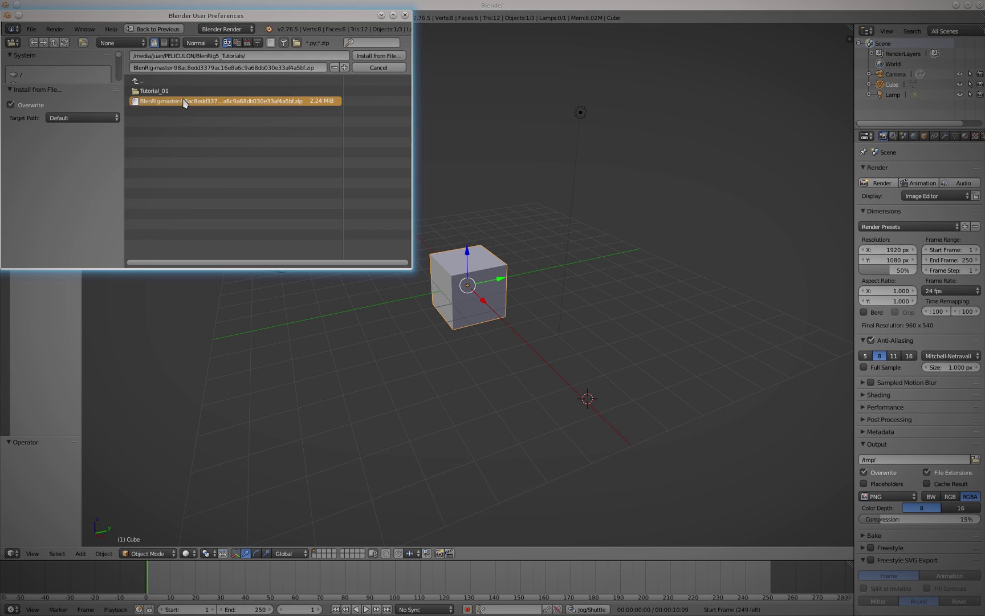
pyautogui.click(366, 57)
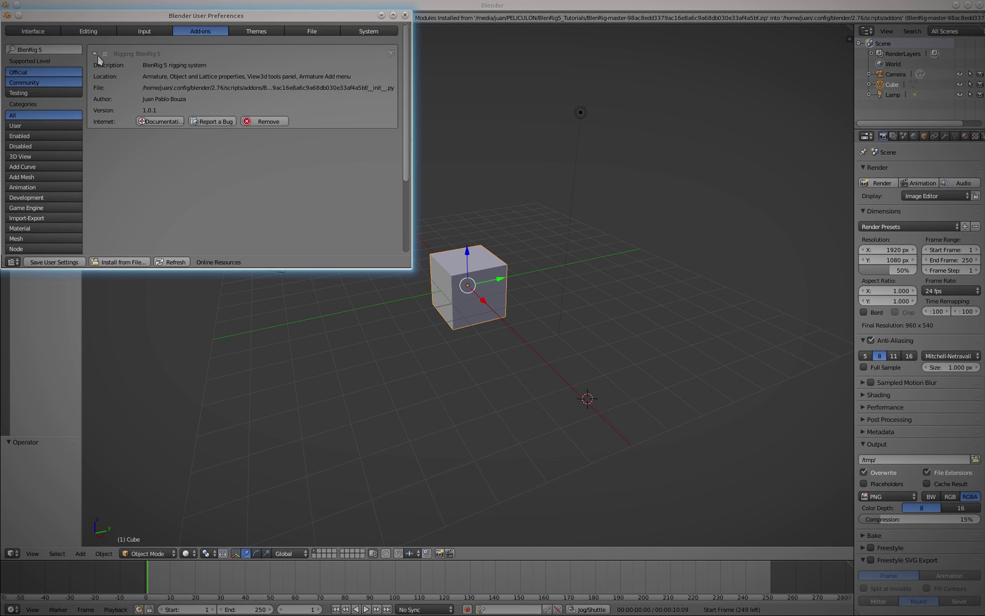
# Enable the Rigging: BlenRig 5 add-on, save it in the user settings and close the preferences.
pyautogui.click(104, 54)
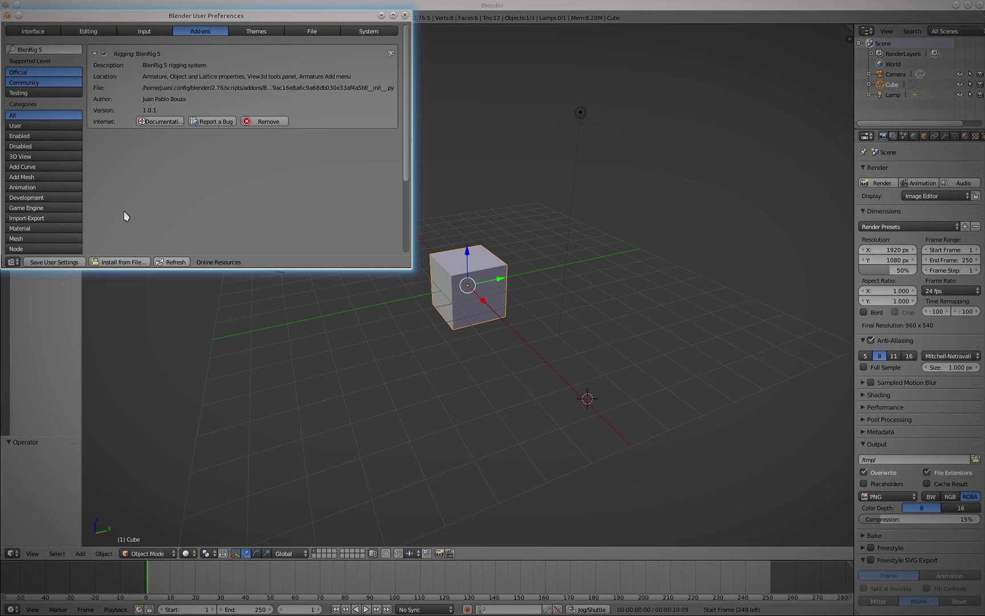
pyautogui.click(68, 262)
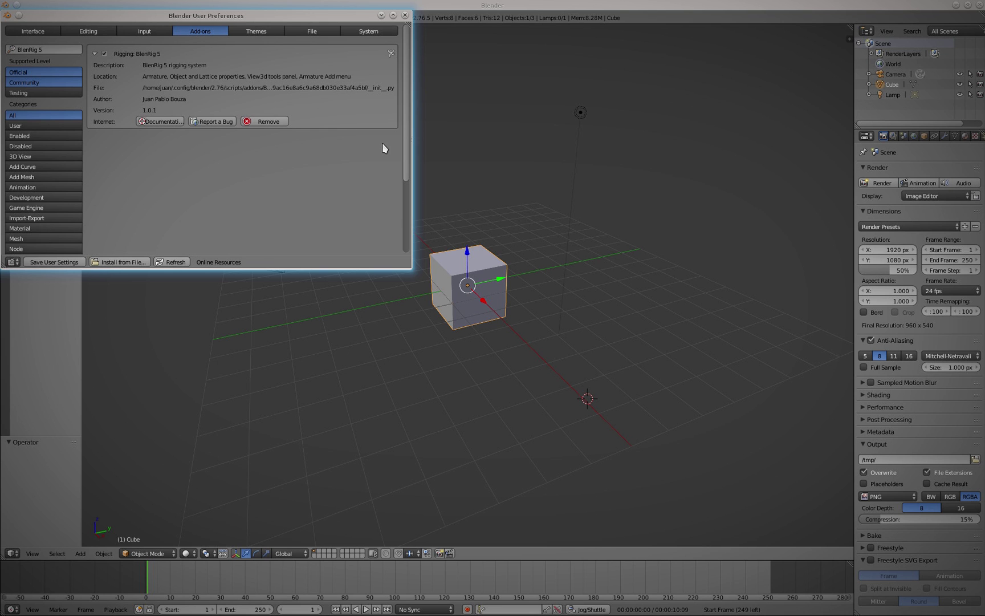
pyautogui.click(405, 16)
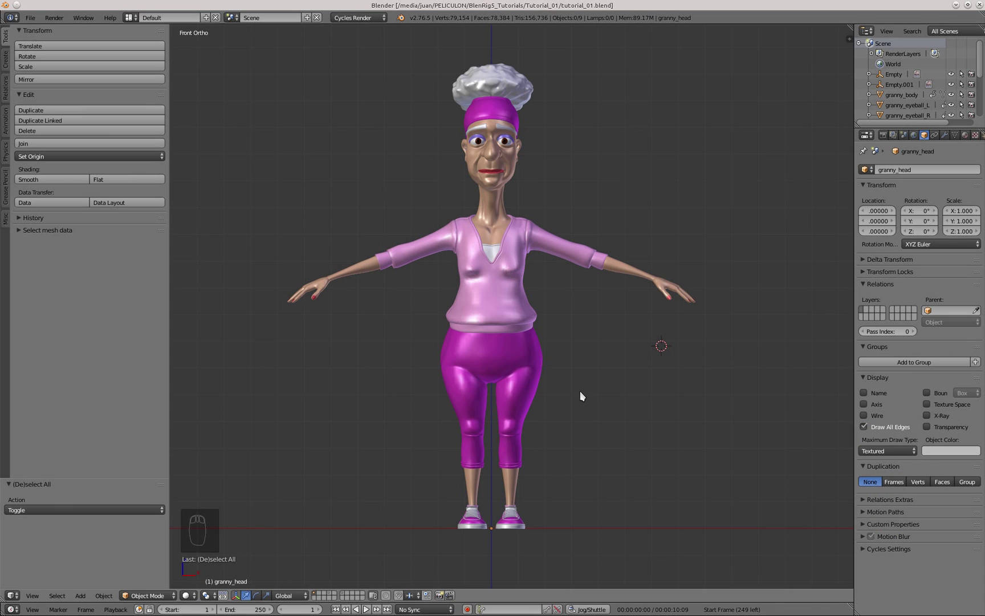
# Add a BlenRig 5 Biped Rig armature to the scene with the granny character.
pyautogui.moveTo(603, 322); pyautogui.dragTo(527, 238, button='middle')
pyautogui.press('KP_1')
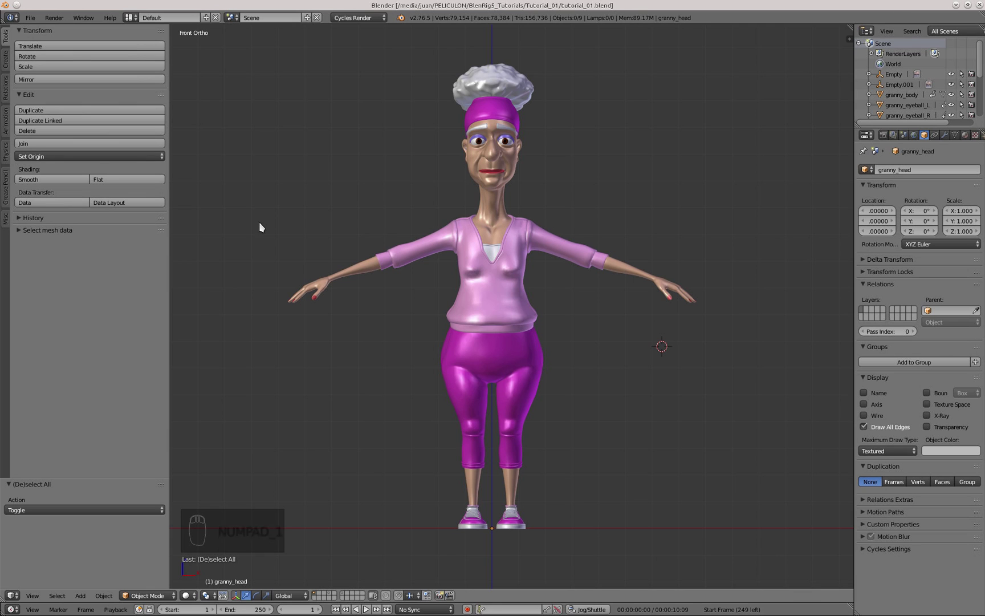
pyautogui.hotkey('shift', 'a')
pyautogui.moveTo(260, 223)
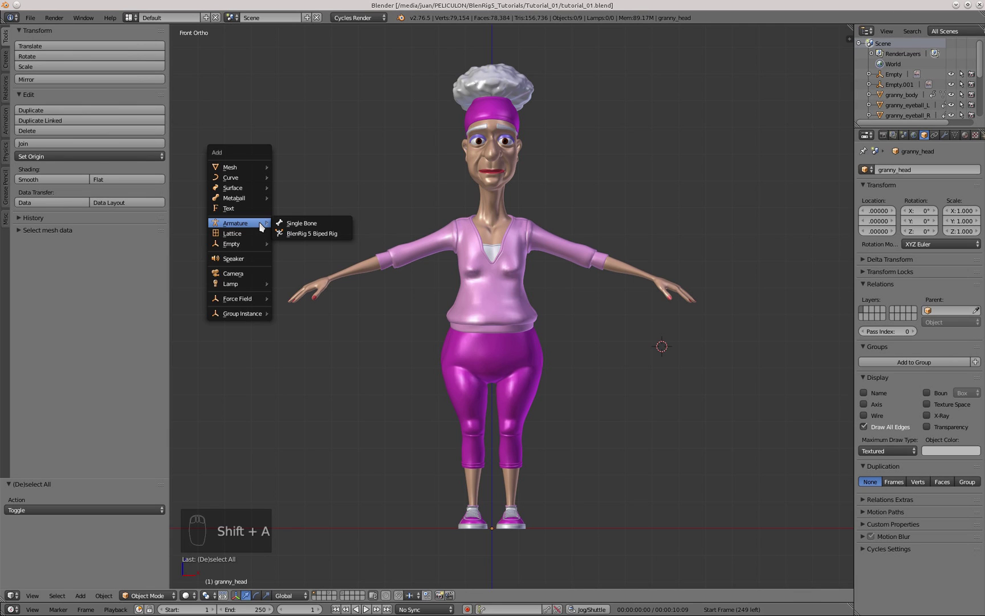
pyautogui.click(309, 233)
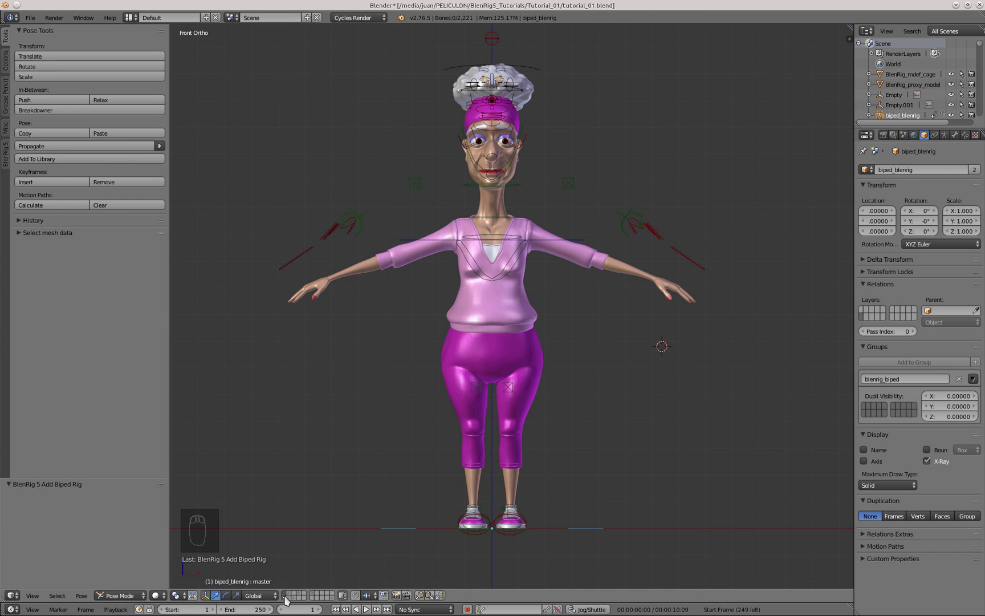
# Show only the layer holding the biped rig and select its master_torso control.
pyautogui.click(286, 596)
pyautogui.scroll(-2, 420, 349)
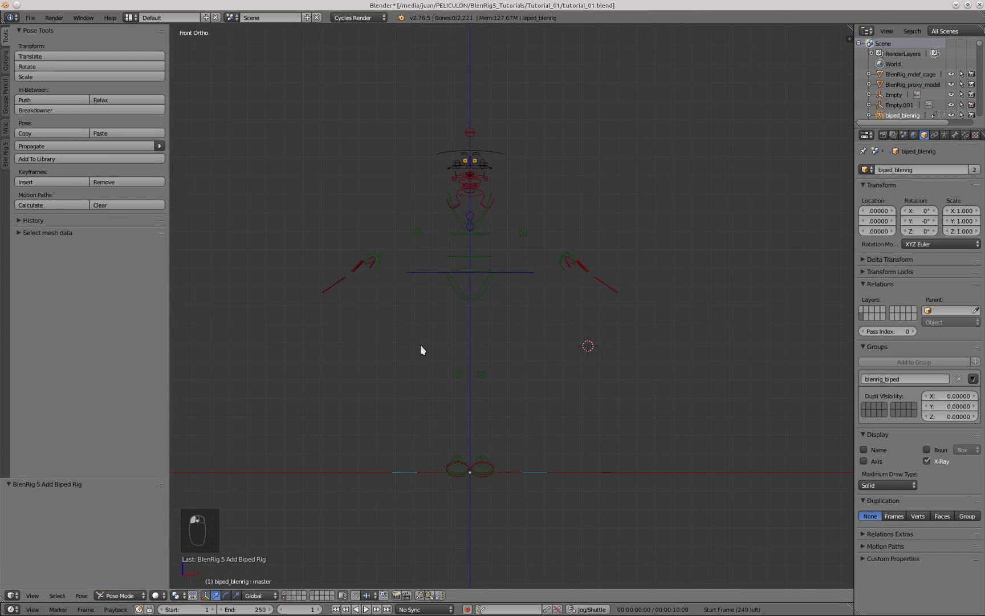
pyautogui.rightClick(491, 289)
pyautogui.moveTo(541, 308); pyautogui.dragTo(495, 304, button='middle')
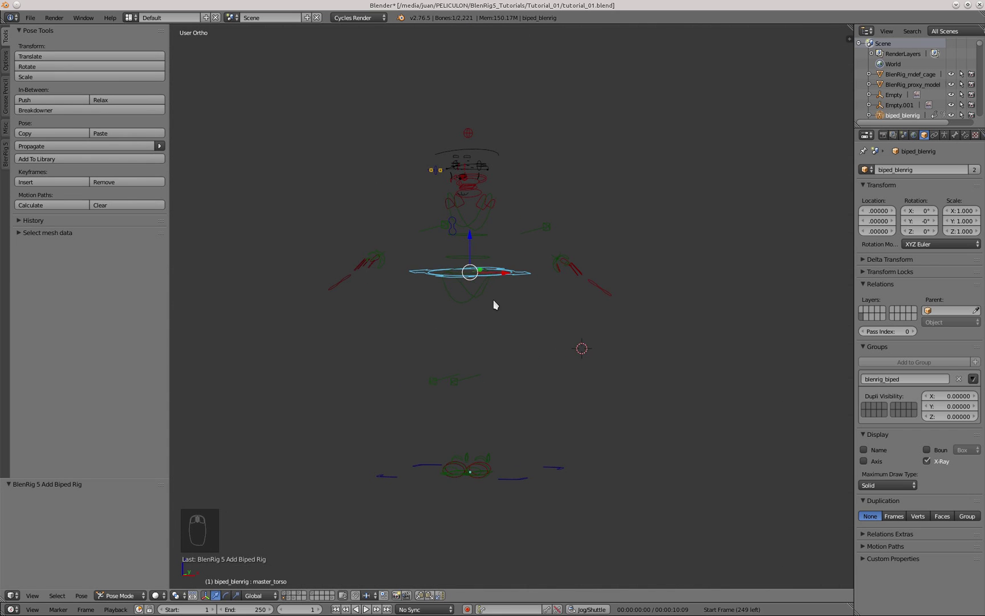
pyautogui.press('KP_1')
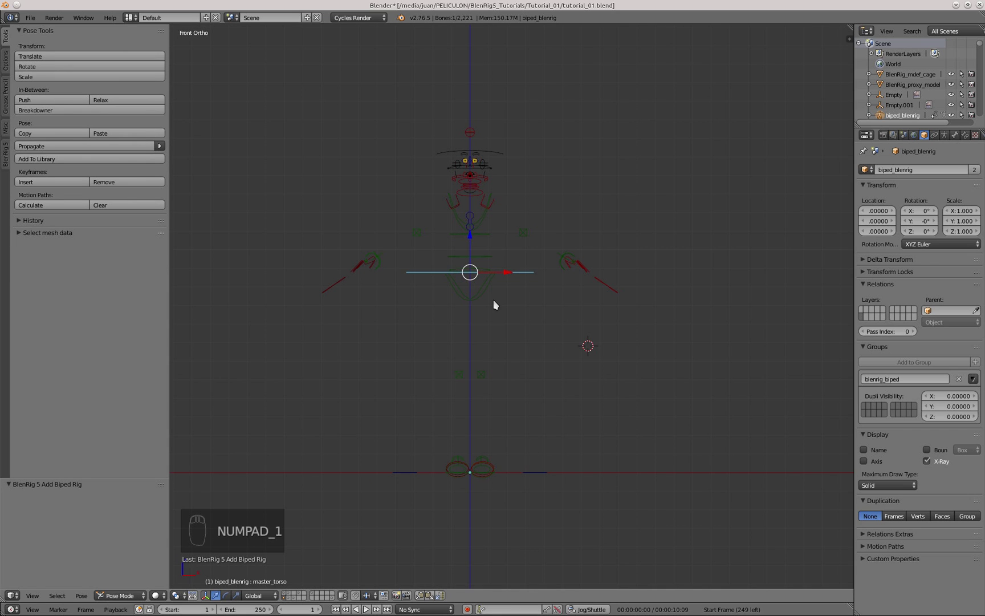
# Display the mesh deform cage layer and the lattice layer together with the biped rig.
pyautogui.keyDown('shift'); pyautogui.click(291, 597); pyautogui.keyUp('shift')
pyautogui.moveTo(385, 326); pyautogui.dragTo(486, 310, button='middle')
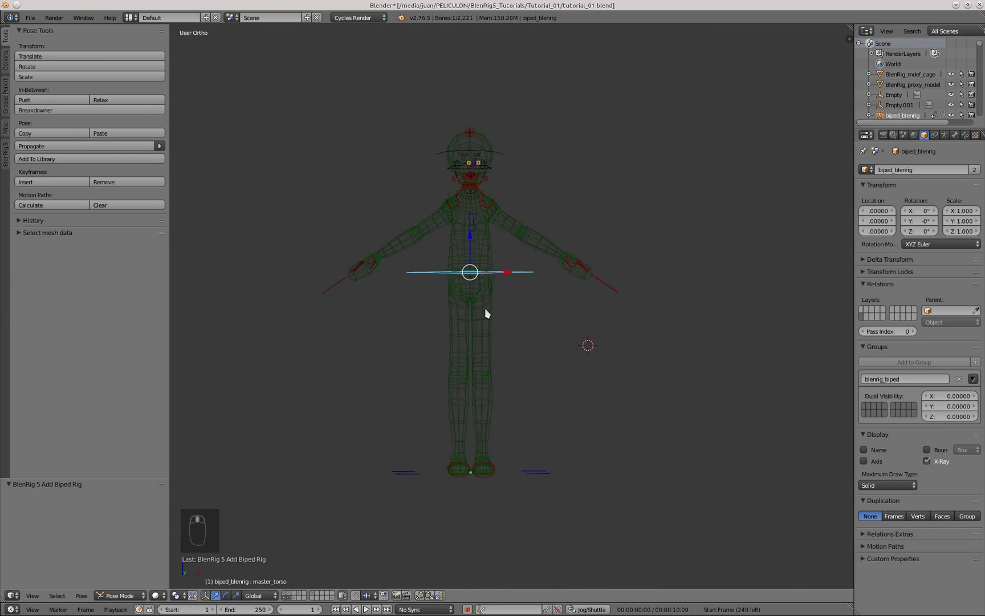
pyautogui.press('KP_1')
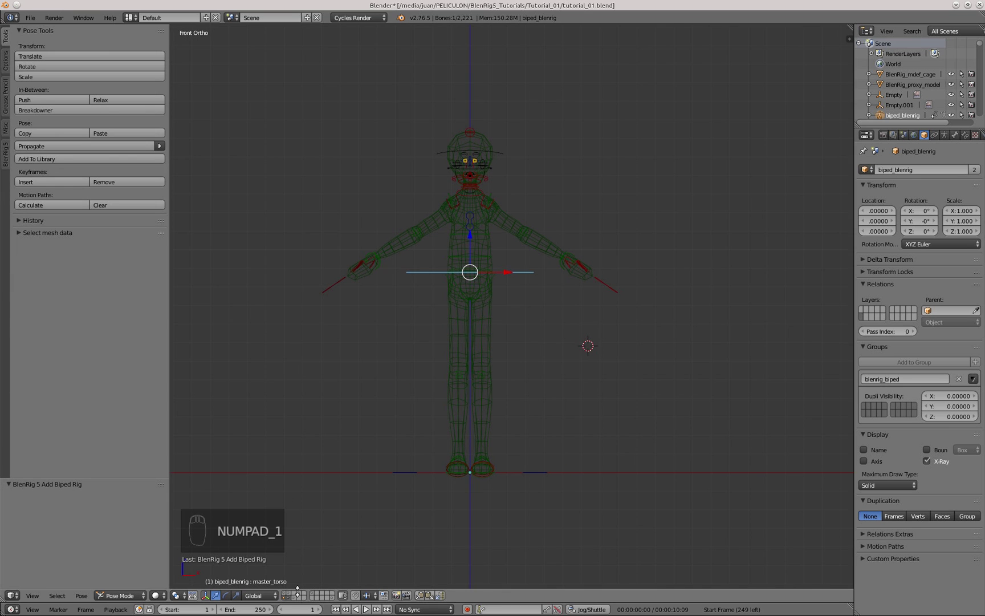
pyautogui.keyDown('shift'); pyautogui.click(296, 602); pyautogui.keyUp('shift')
# Try moving the master_torso and left hand IK controls to test the cage and lattices.
pyautogui.moveTo(504, 348); pyautogui.dragTo(503, 306, button='middle')
pyautogui.press('g')
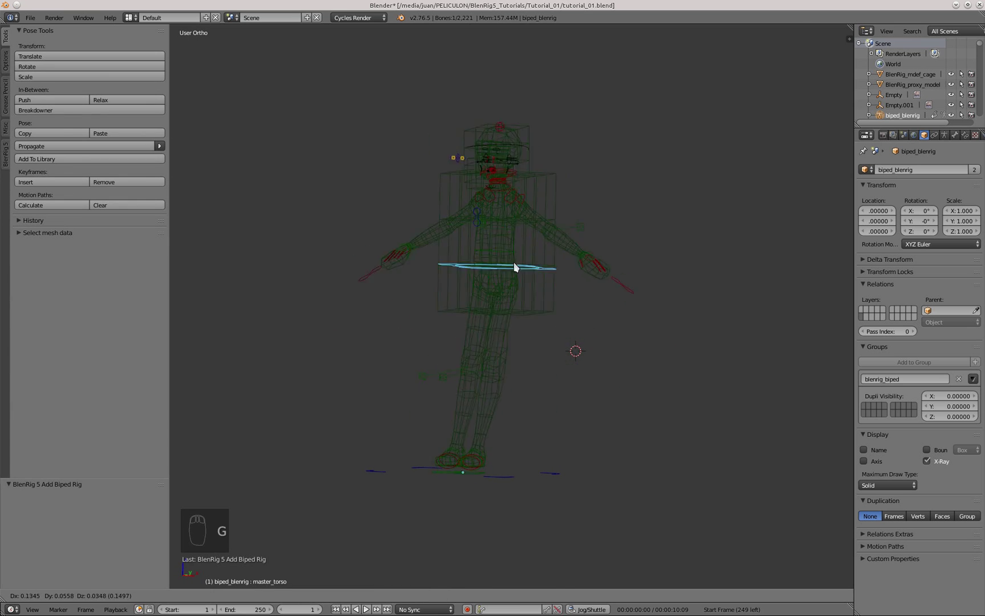
pyautogui.rightClick(531, 305)
pyautogui.rightClick(568, 267)
pyautogui.press('g')
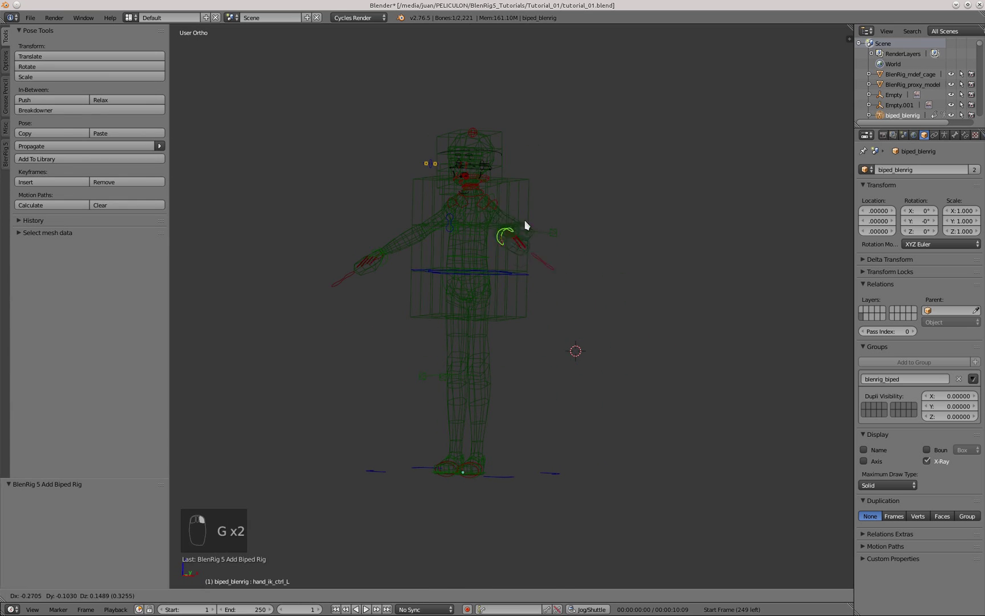
pyautogui.rightClick(524, 267)
# Try moving the rig's right hand control with the cage displayed.
pyautogui.scroll(3, 470, 311)
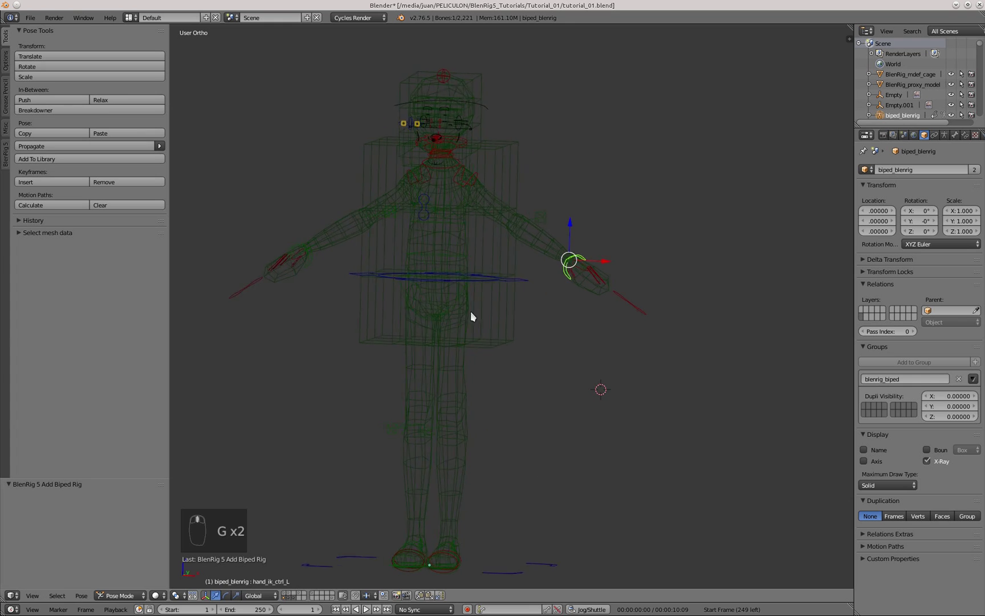
pyautogui.rightClick(301, 249)
pyautogui.press('g')
pyautogui.rightClick(334, 248)
pyautogui.scroll(-2, 457, 147)
# Try rotating the head_fk control freely, and return to the front view.
pyautogui.rightClick(453, 147)
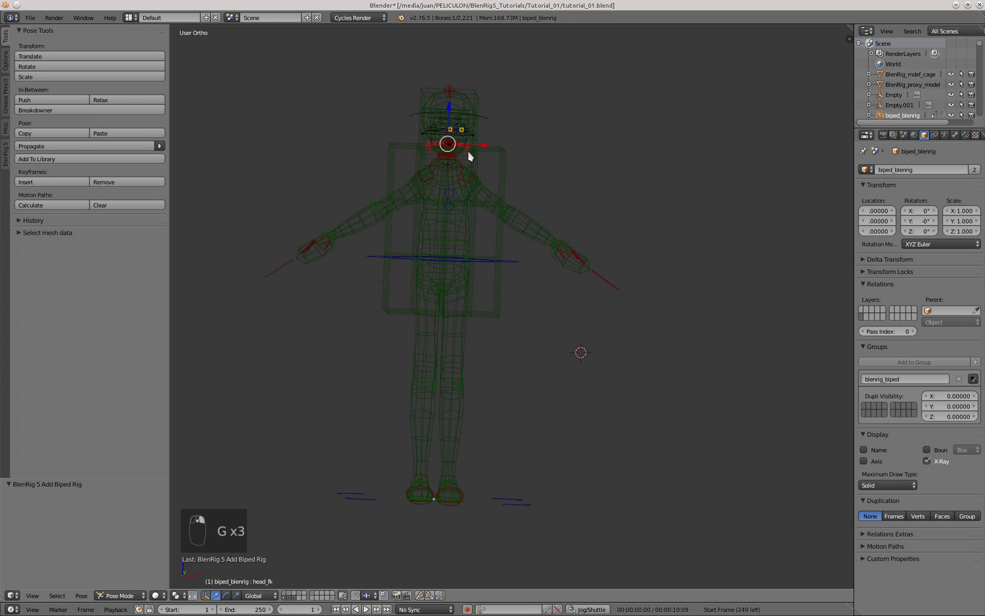
pyautogui.press('r')
pyautogui.press('r')
pyautogui.rightClick(475, 255)
pyautogui.press('KP_1')
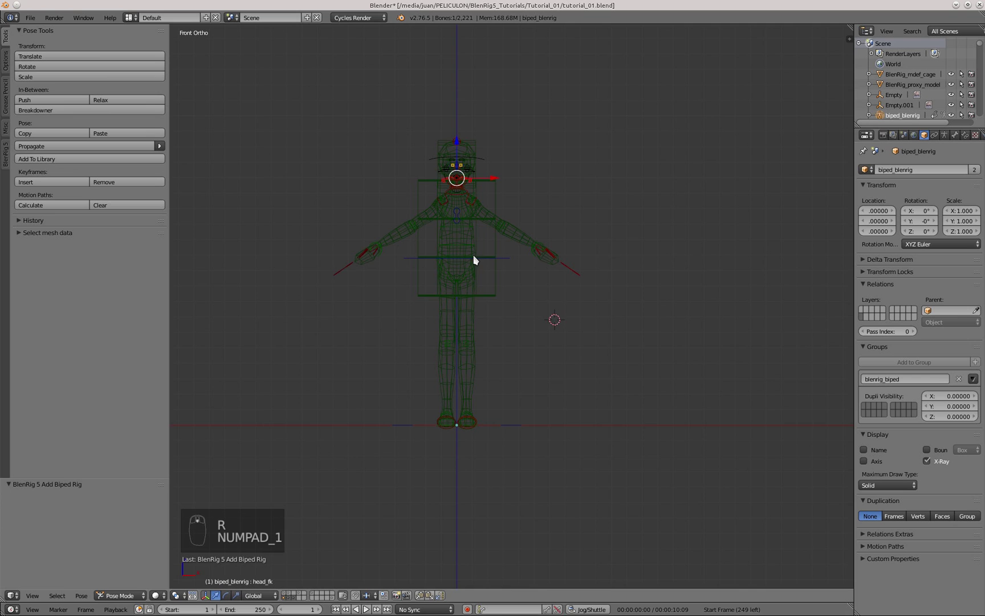
# Hide the cage and lattice layers and display the proxy model layer together with the rig.
pyautogui.keyDown('shift'); pyautogui.click(288, 593); pyautogui.keyUp('shift')
pyautogui.click(288, 593)
pyautogui.keyDown('shift'); pyautogui.click(311, 598); pyautogui.keyUp('shift')
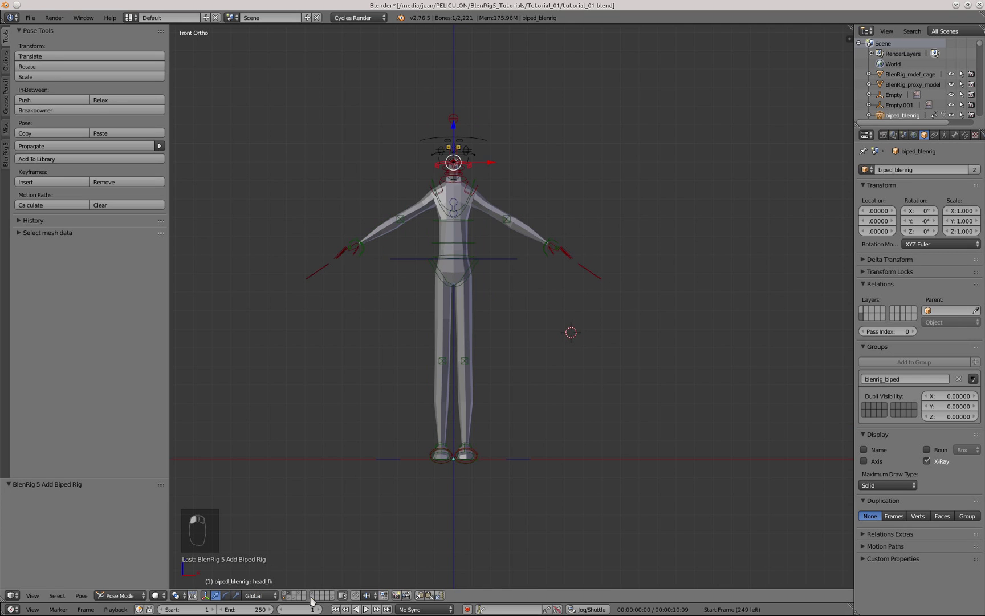
# Try moving the master_torso and left hand IK controls to test the proxy model.
pyautogui.rightClick(494, 258)
pyautogui.moveTo(495, 339); pyautogui.dragTo(459, 343, button='middle')
pyautogui.press('g')
pyautogui.rightClick(500, 354)
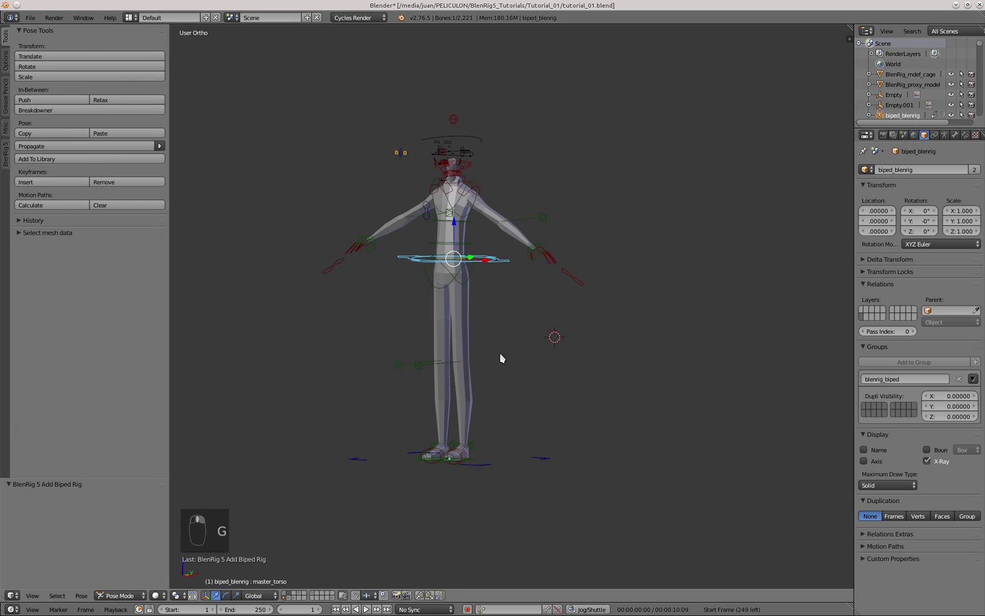
pyautogui.rightClick(542, 245)
pyautogui.press('g')
pyautogui.rightClick(529, 264)
# Show the granny character with the rig instead of the proxy model, and select the master control in front view.
pyautogui.press('KP_1')
pyautogui.scroll(1, 393, 323)
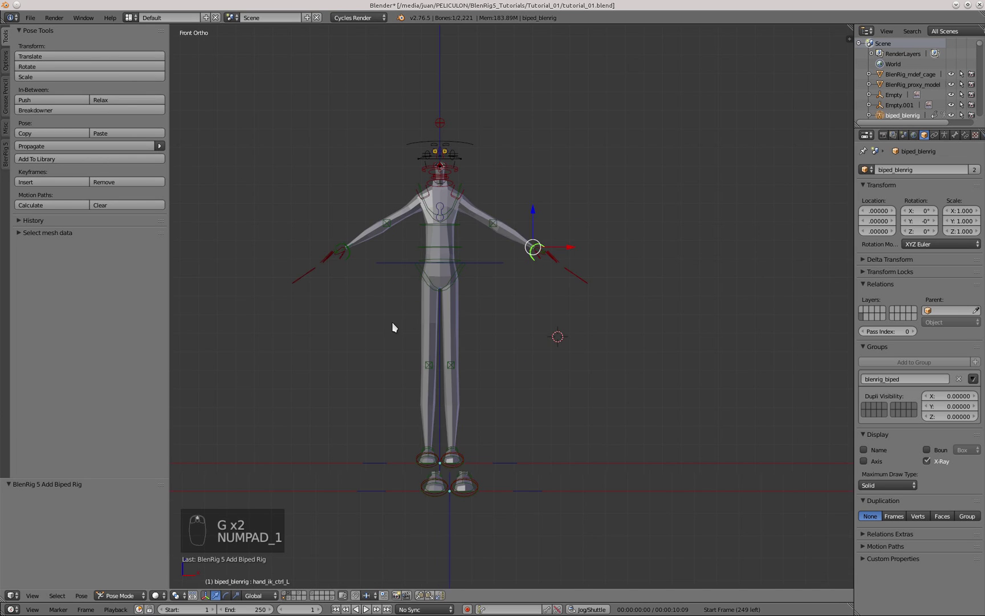
pyautogui.keyDown('shift'); pyautogui.moveTo(410, 352); pyautogui.dragTo(459, 348, button='middle'); pyautogui.keyUp('shift')
pyautogui.press('a')
pyautogui.press('a')
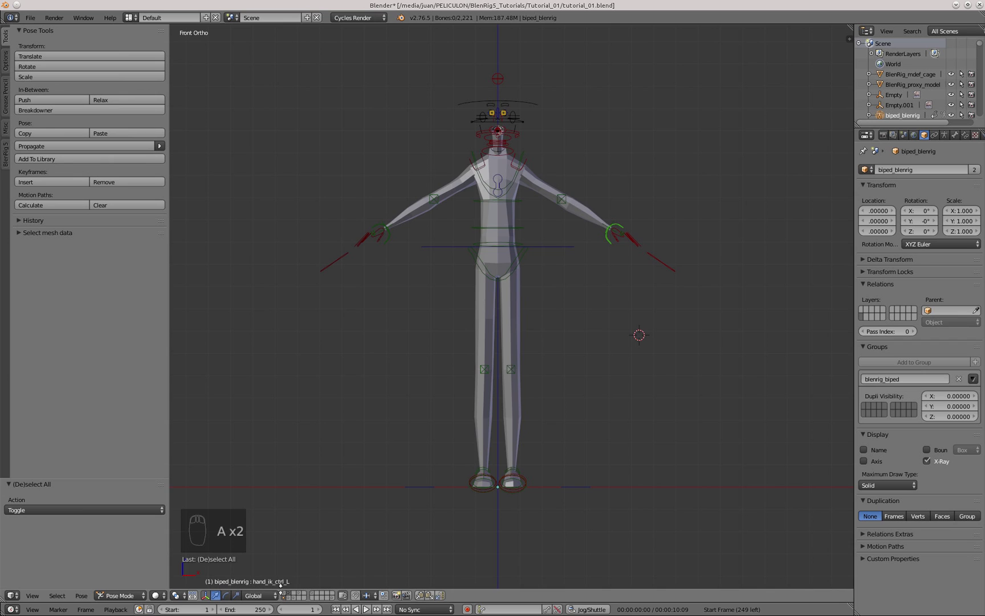
pyautogui.click(292, 594)
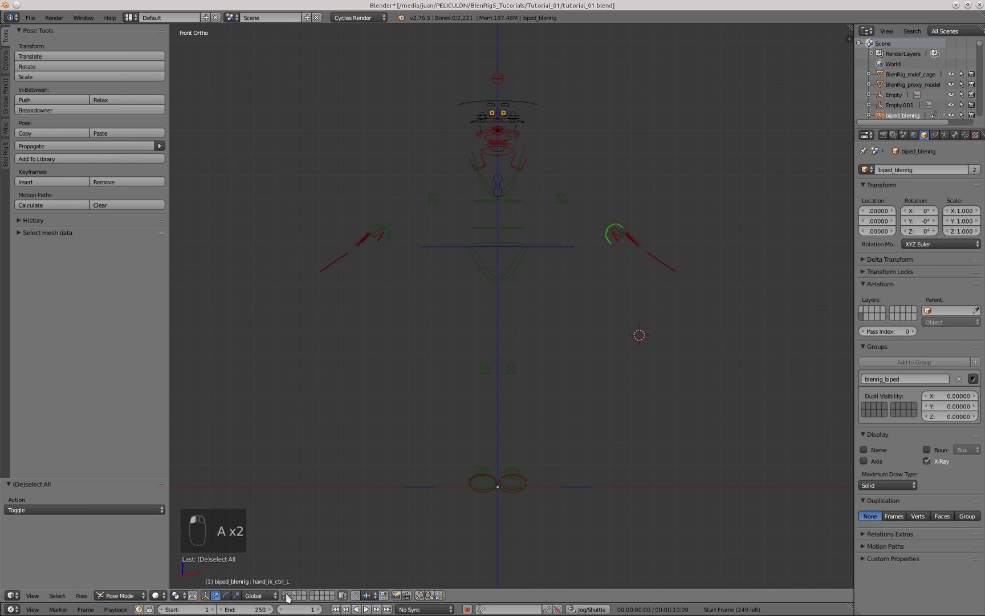
pyautogui.rightClick(582, 487)
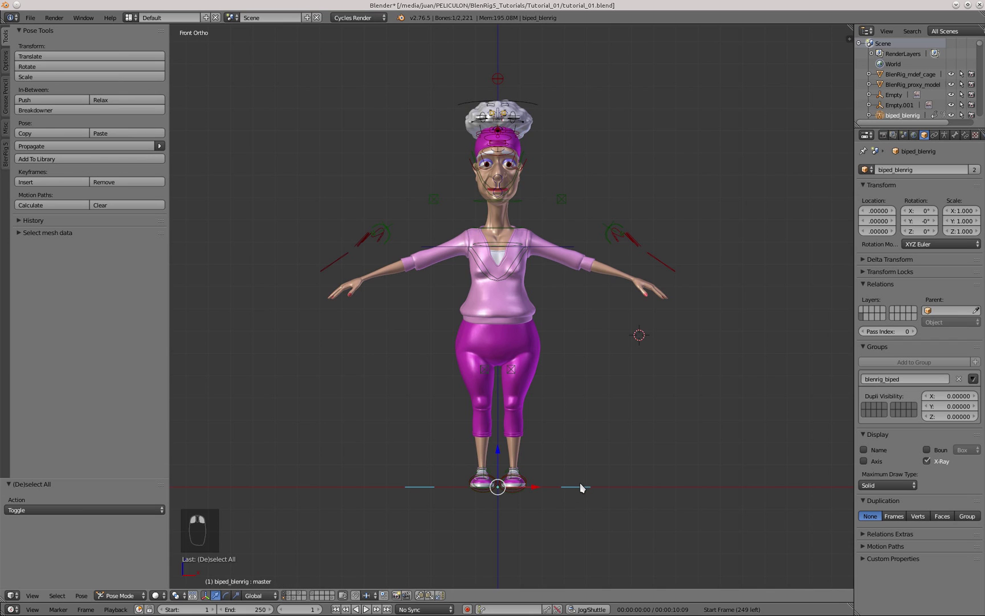
# Examine the Body Picker, Armature Layers and Face Picker sections of the BlenRig 5 controls, collapsing each one again.
pyautogui.click(5, 159)
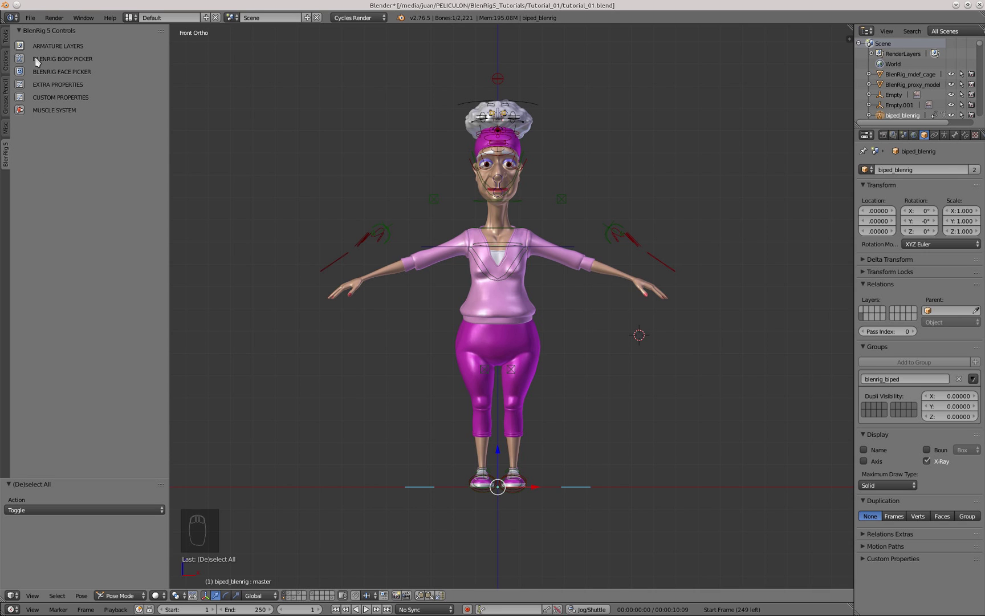
pyautogui.click(22, 61)
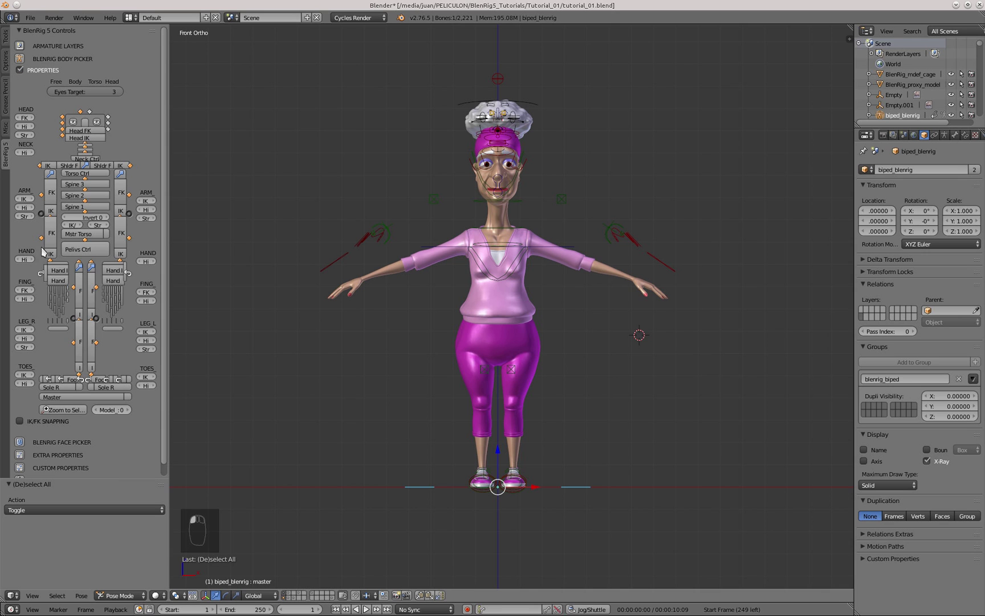
pyautogui.click(20, 59)
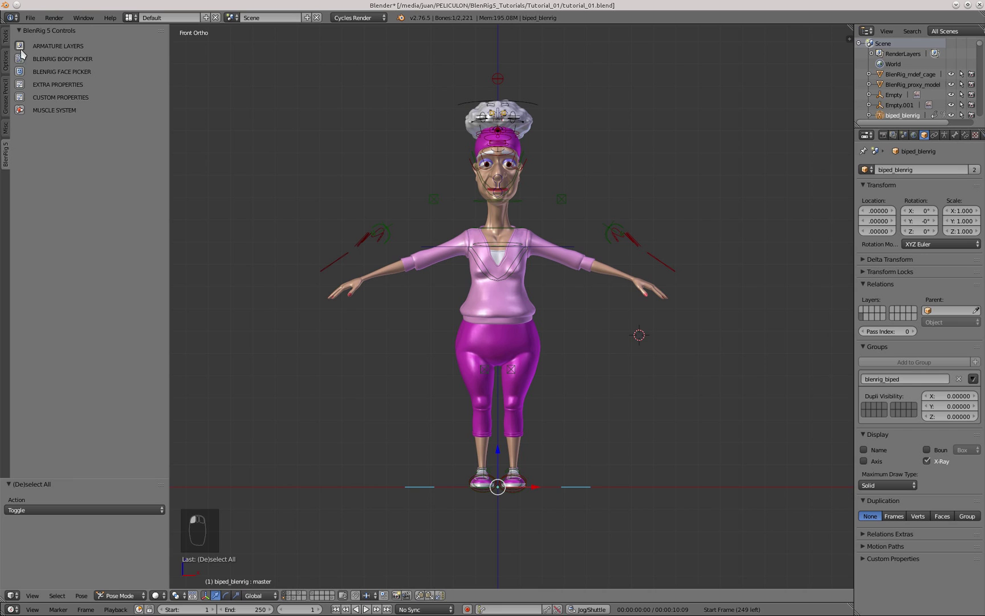
pyautogui.click(21, 48)
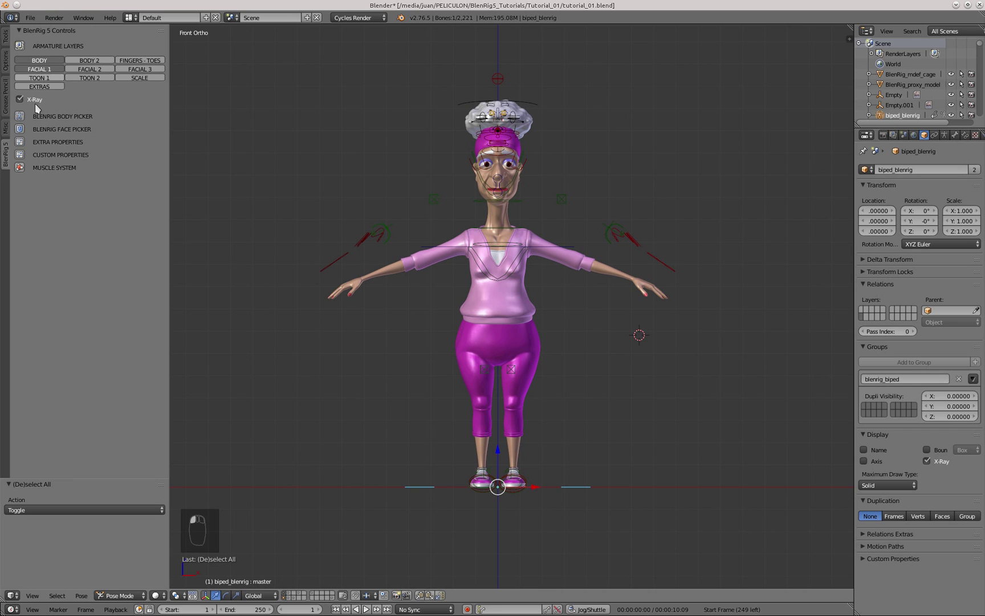
pyautogui.click(20, 46)
pyautogui.click(19, 72)
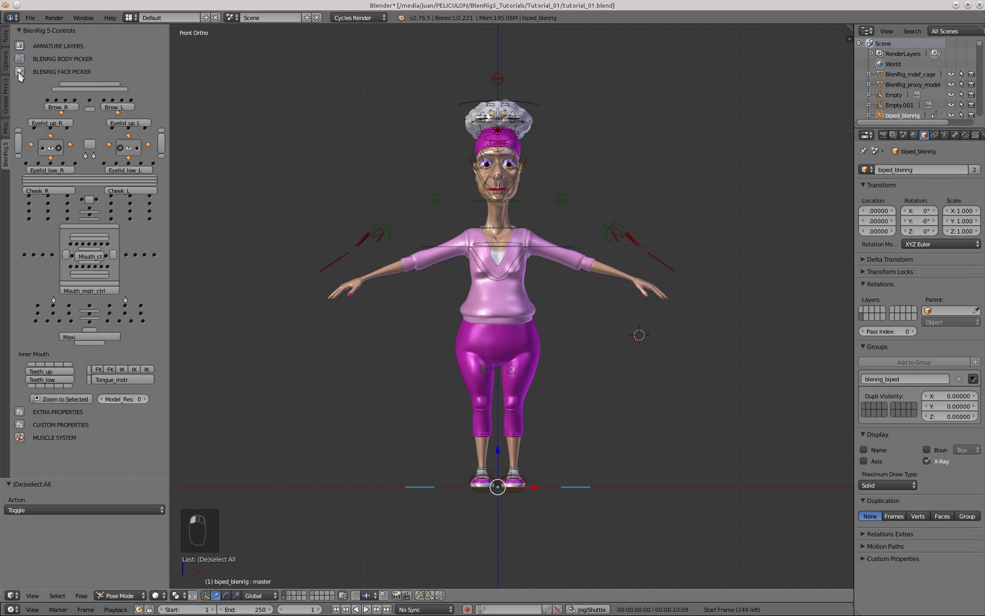
pyautogui.click(21, 72)
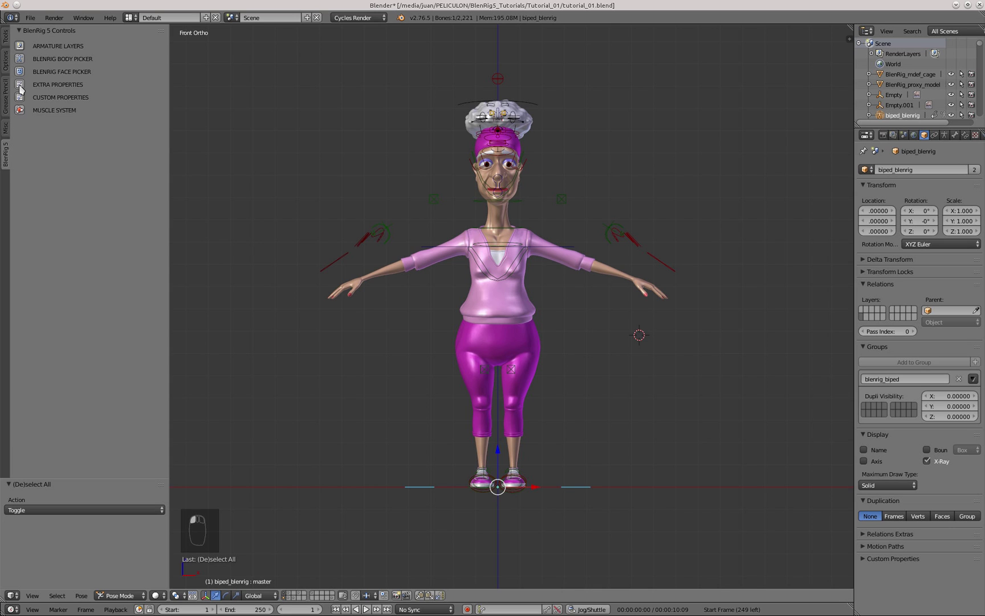
# Examine the Extra Properties, Custom Properties and Muscle System sections of the BlenRig 5 controls, collapsing each one again.
pyautogui.click(19, 84)
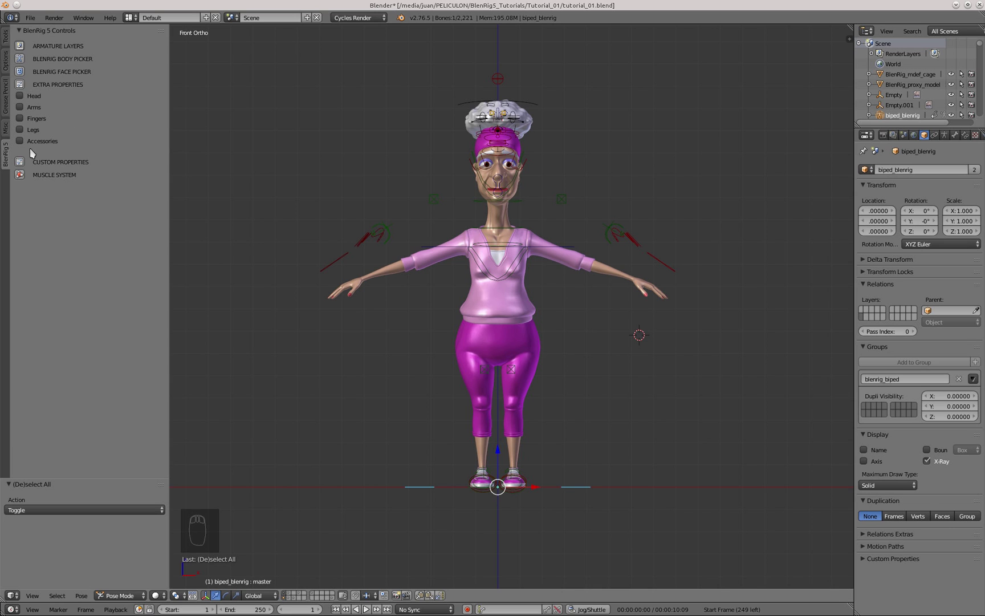
pyautogui.click(20, 85)
pyautogui.click(20, 97)
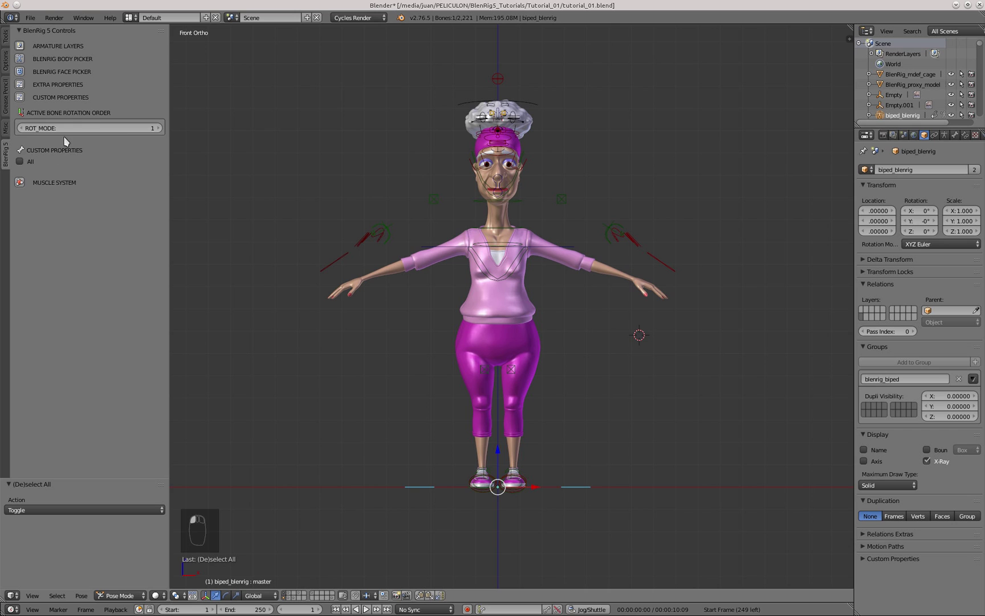
pyautogui.click(22, 99)
pyautogui.click(20, 110)
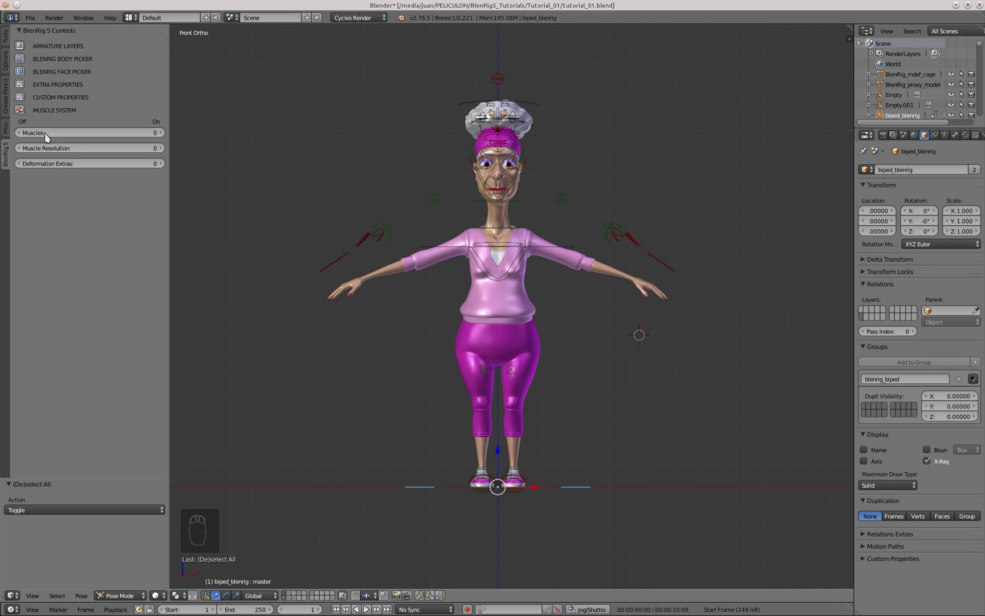
pyautogui.click(19, 112)
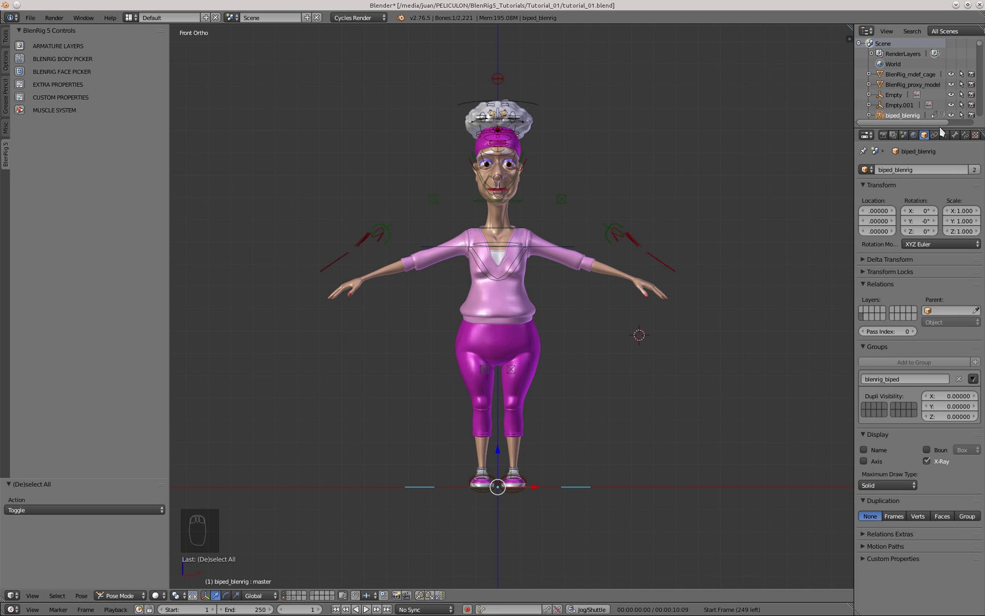
# Display the BlenRig 5 Rigging Panel in the armature data properties, with Selection Sets and the Rigging & Baking section collapsed.
pyautogui.click(945, 135)
pyautogui.scroll(-12, 982, 272)
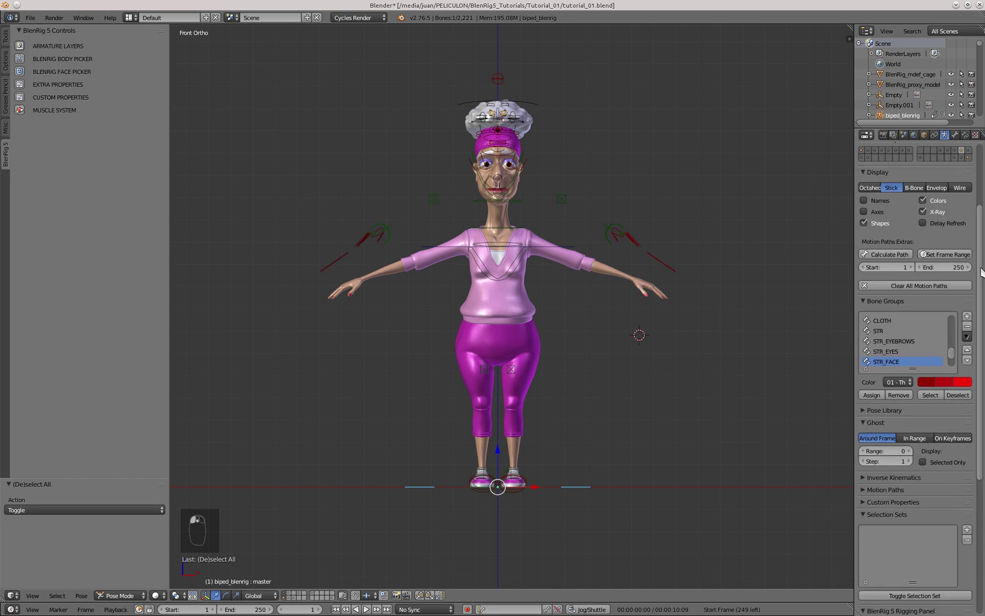
pyautogui.click(902, 282)
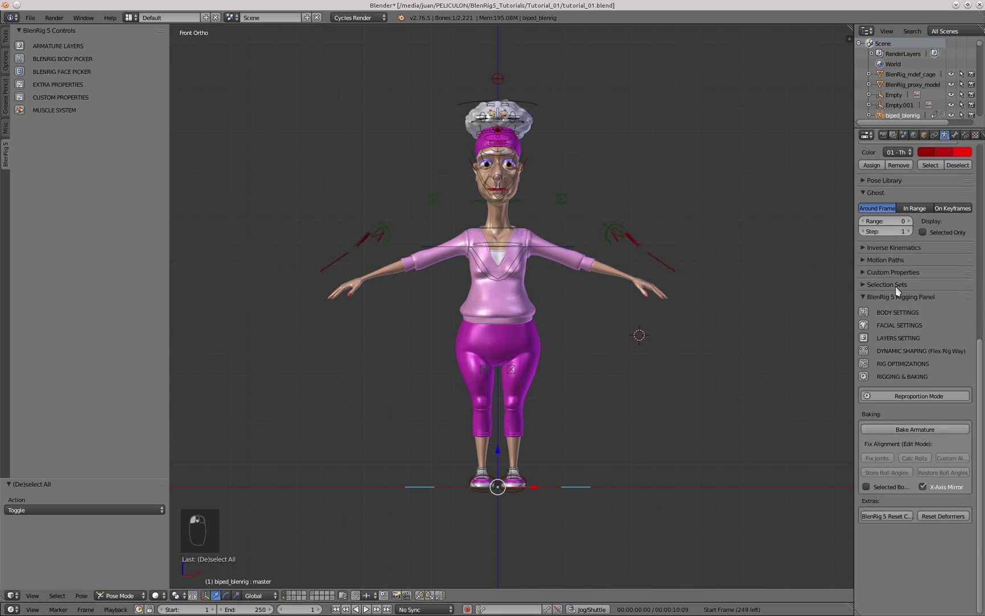
pyautogui.click(906, 298)
pyautogui.click(906, 299)
pyautogui.click(862, 377)
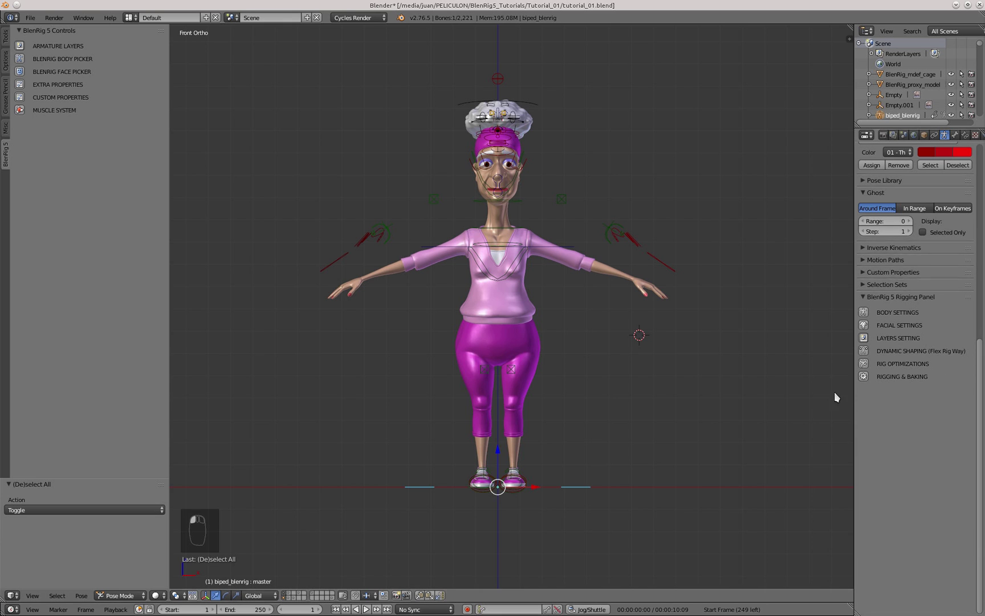
# Examine the Body Settings, Layers Setting, Dynamic Shaping and Rig Optimizations sections, collapsing each one, and expand Rigging & Baking.
pyautogui.click(864, 313)
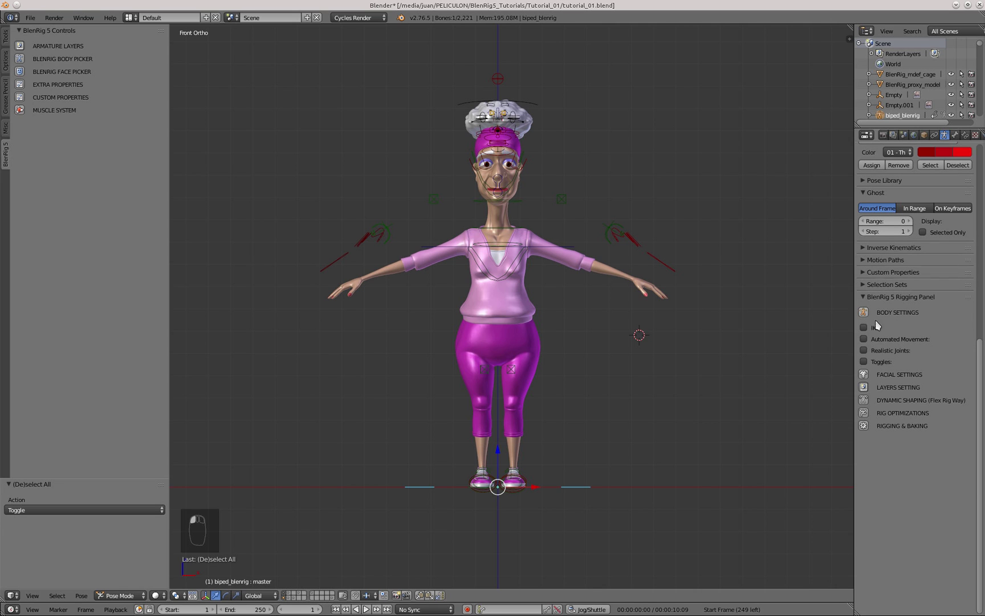
pyautogui.click(863, 313)
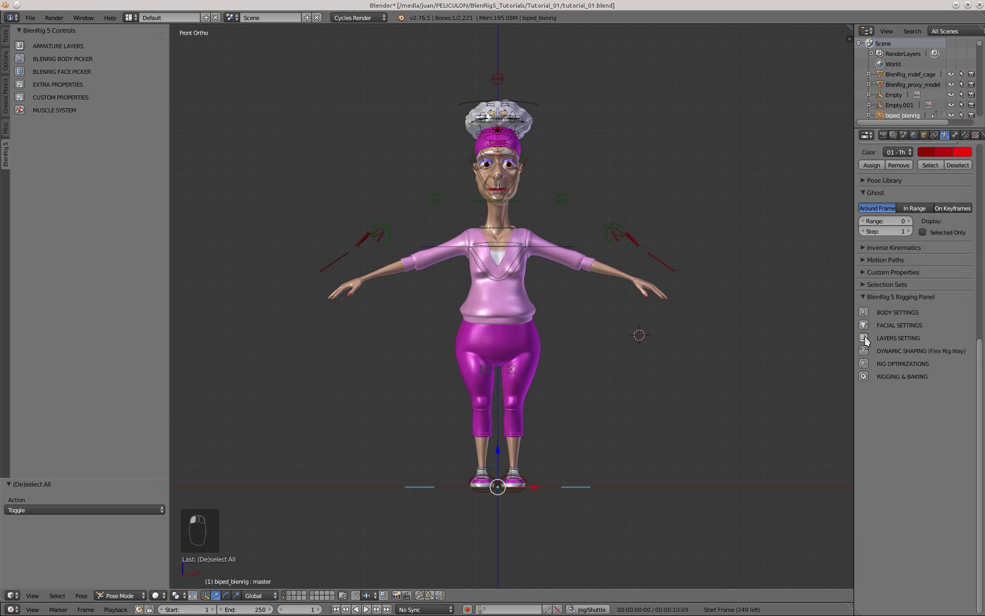
pyautogui.click(864, 338)
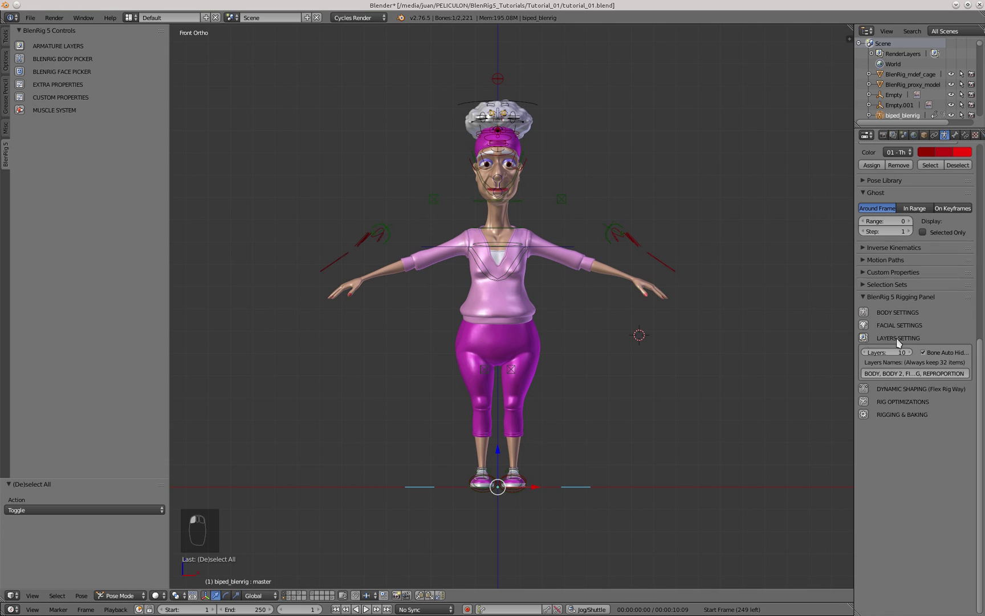
pyautogui.click(864, 338)
pyautogui.click(863, 350)
pyautogui.scroll(-3, 915, 404)
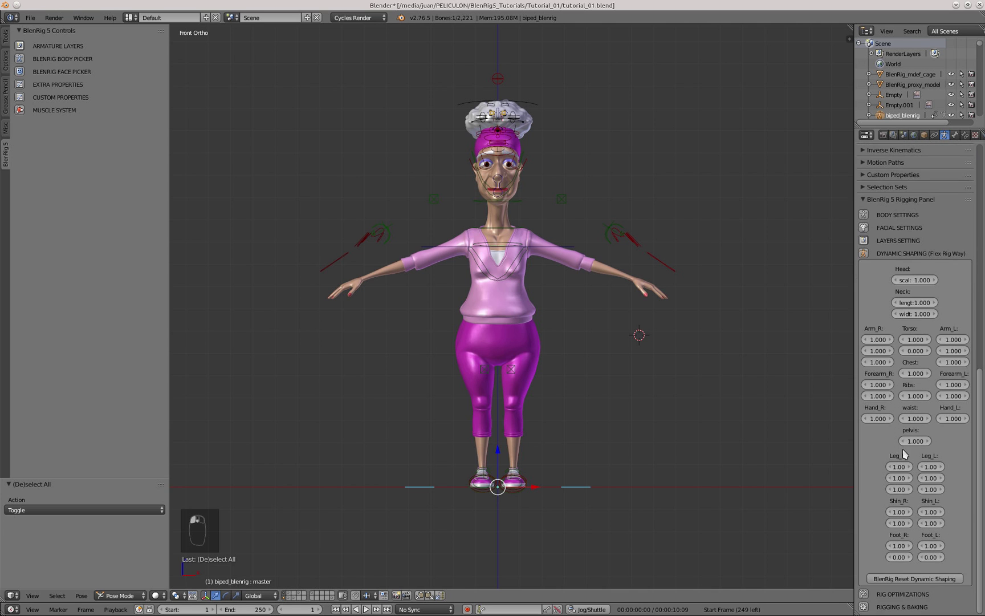
pyautogui.scroll(3, 904, 454)
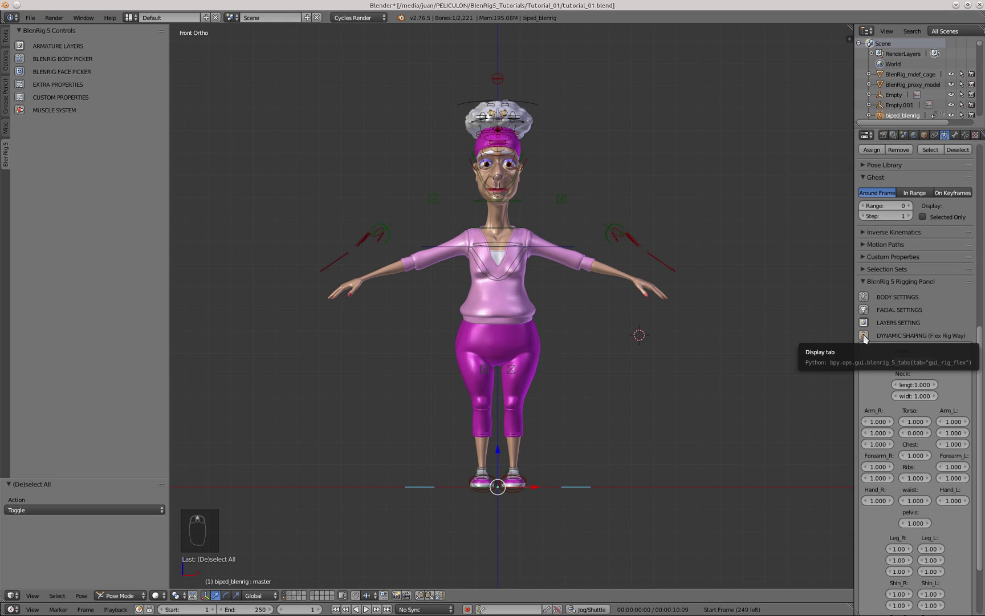
pyautogui.click(865, 338)
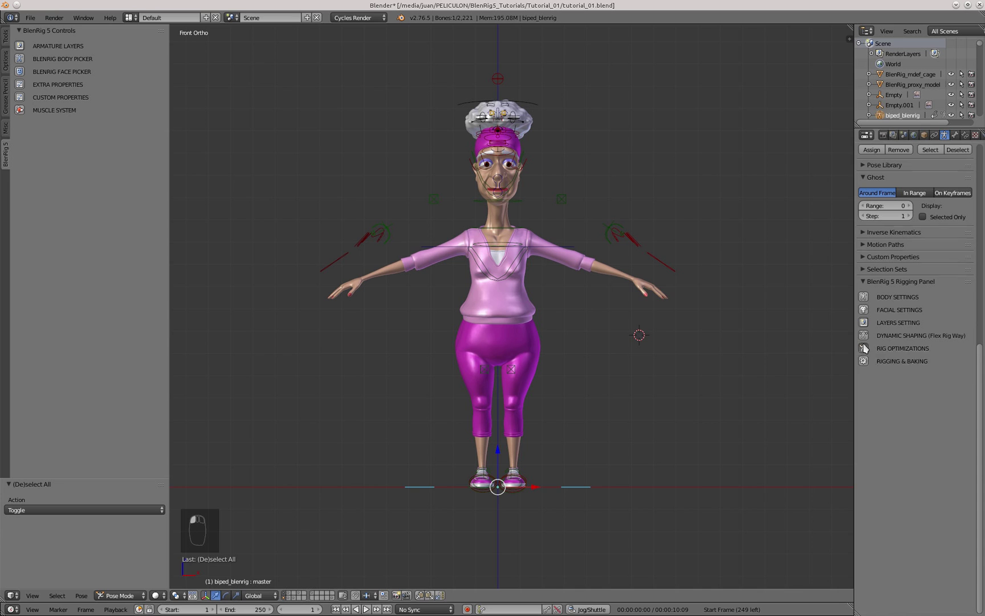
pyautogui.click(863, 348)
pyautogui.click(865, 349)
pyautogui.click(864, 361)
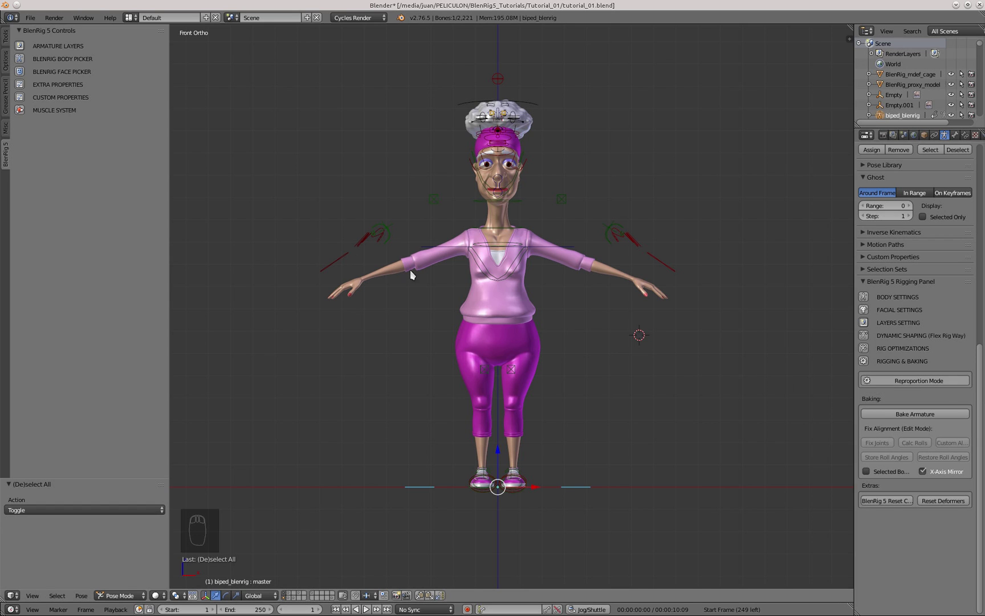
# Expand the Armature Layers list and set the number of displayed layers to 32, collapsing Layers Setting again.
pyautogui.click(20, 46)
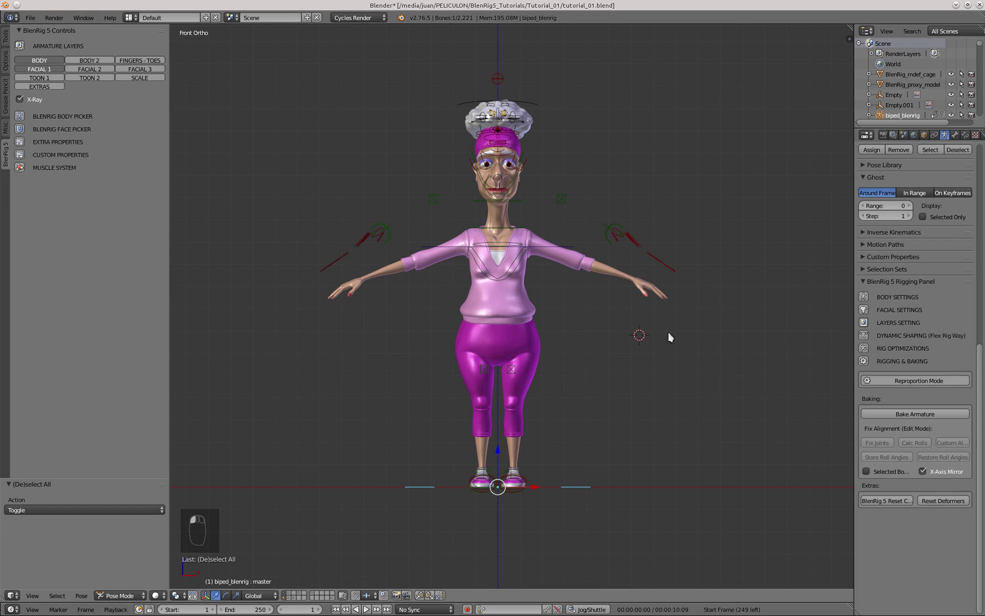
pyautogui.click(864, 323)
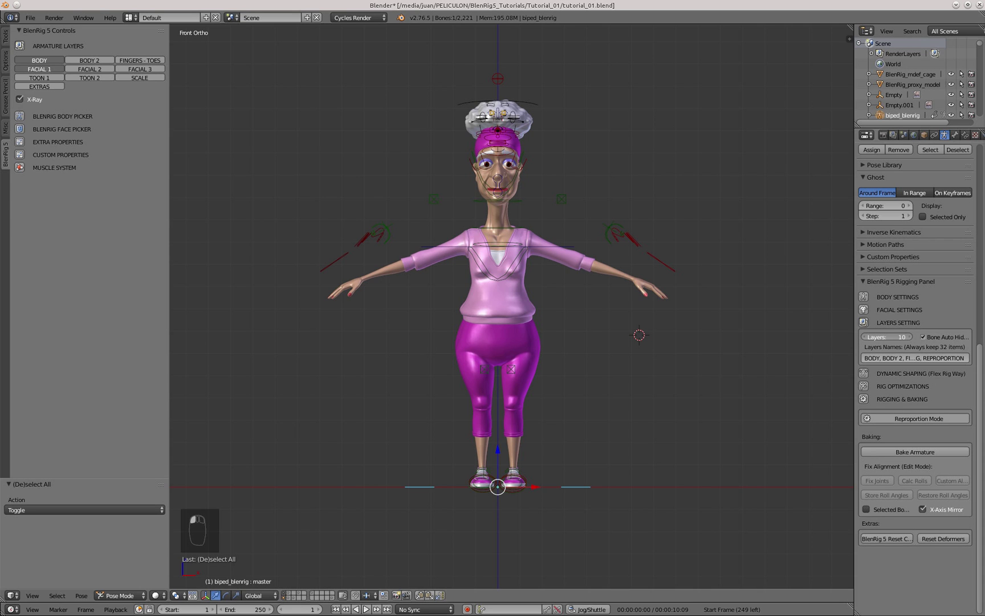
pyautogui.moveTo(886, 336); pyautogui.dragTo(970, 337)
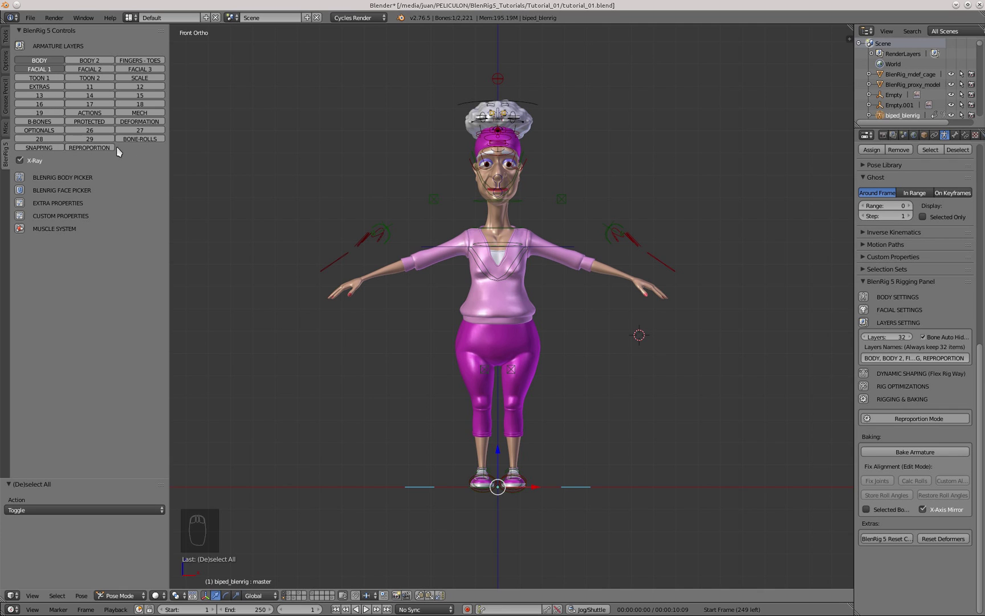
pyautogui.click(864, 323)
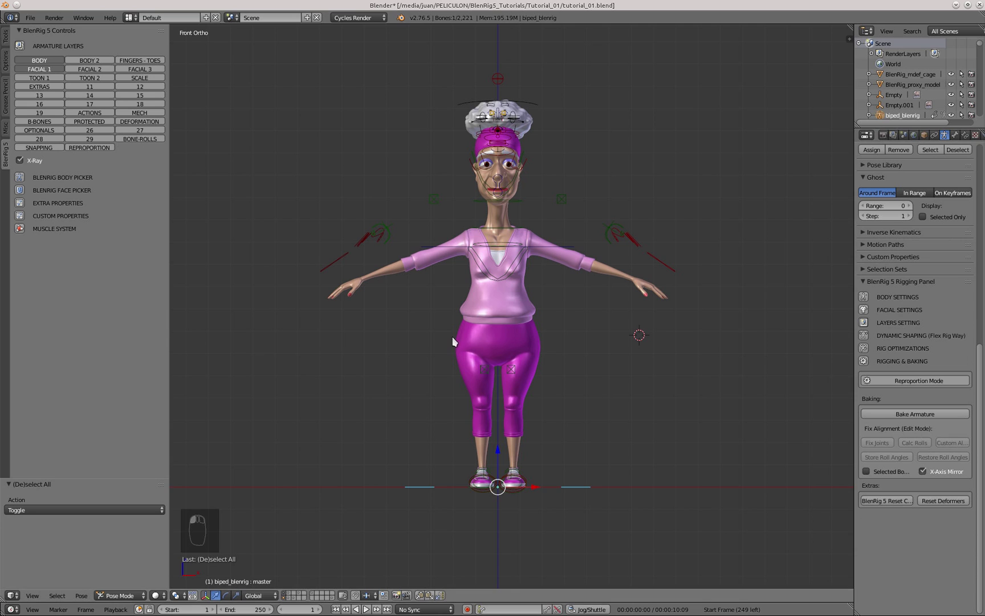
# Enable Reproportion Mode for the rig and hide the BODY and FACIAL 1 armature layers.
pyautogui.click(896, 379)
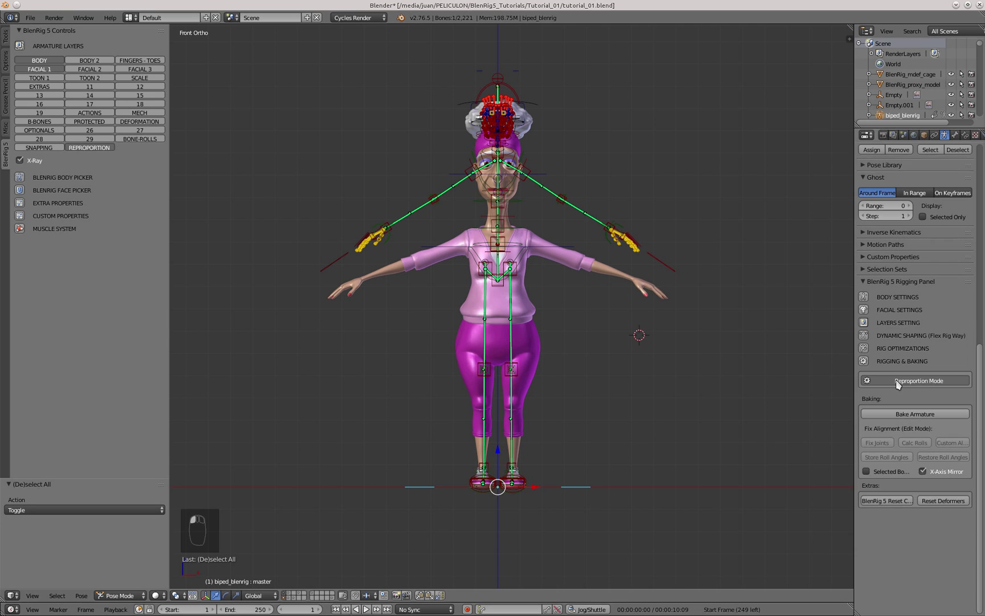
pyautogui.click(48, 61)
pyautogui.click(50, 68)
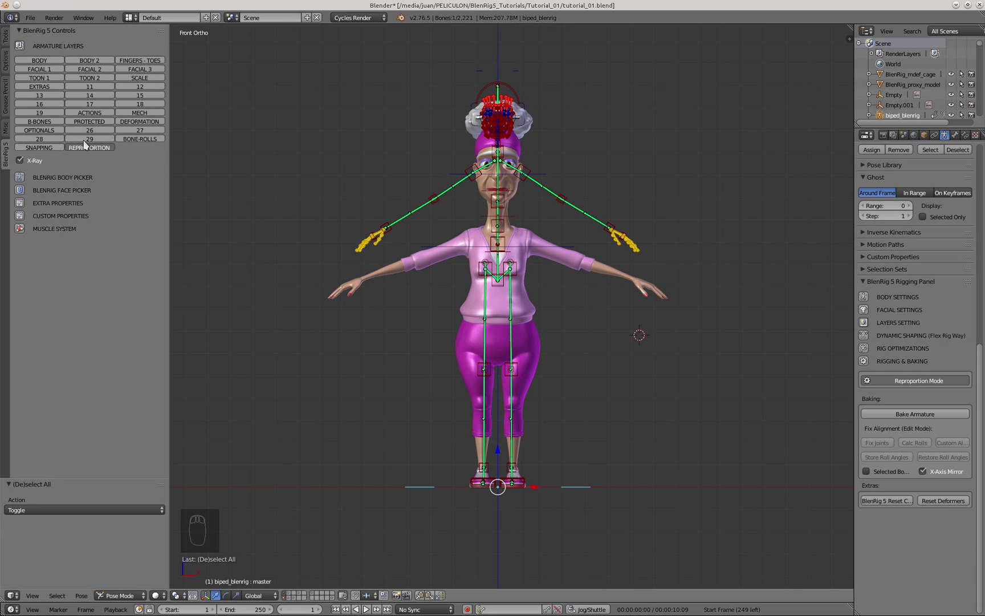
# Scale the whole rig from its master control to about 0.876 in front view, bringing it closer to the granny's size.
pyautogui.press('KP_1')
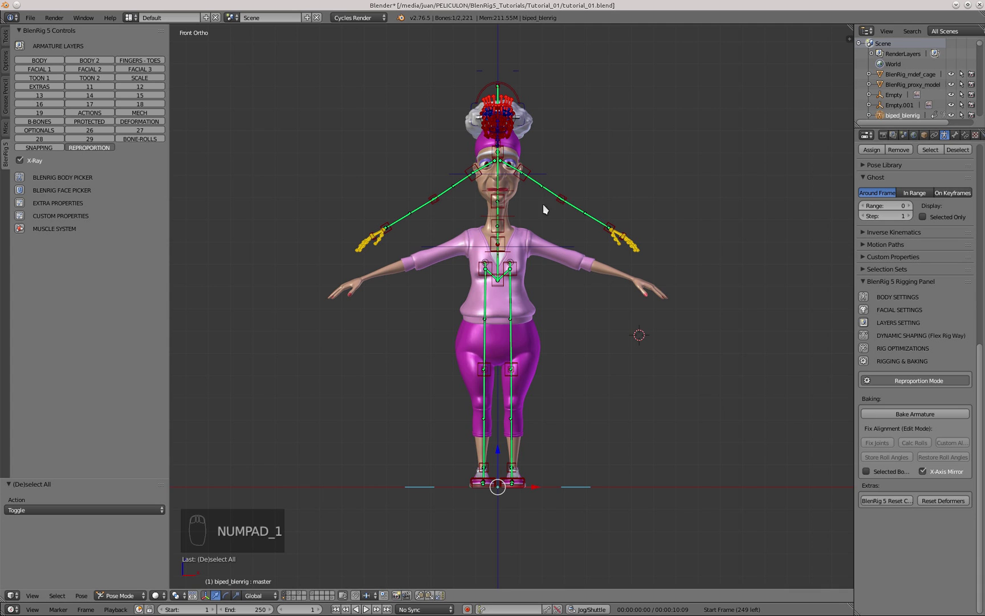
pyautogui.moveTo(558, 292); pyautogui.dragTo(509, 240, button='middle')
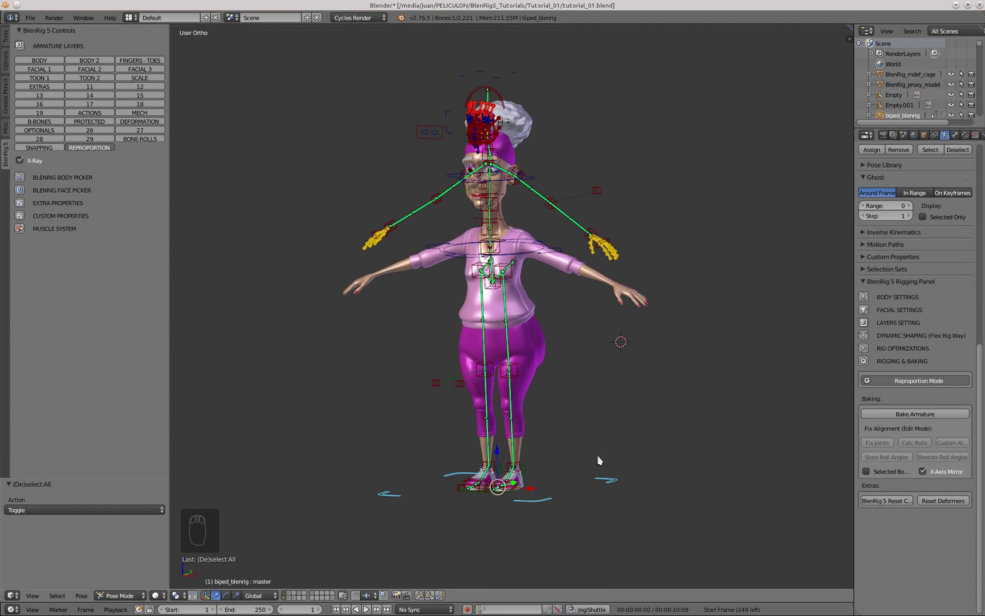
pyautogui.press('KP_1')
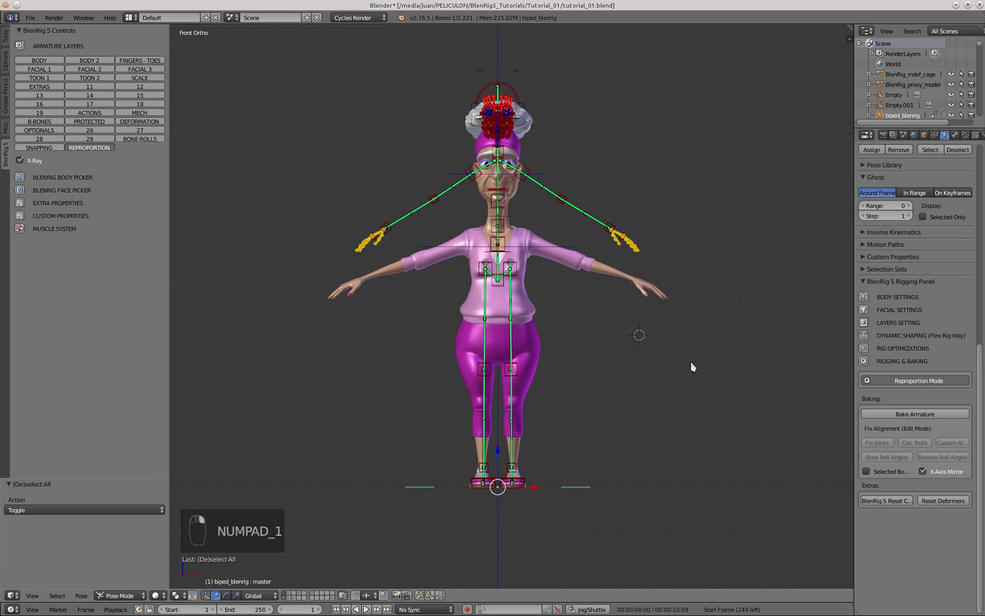
pyautogui.press('s')
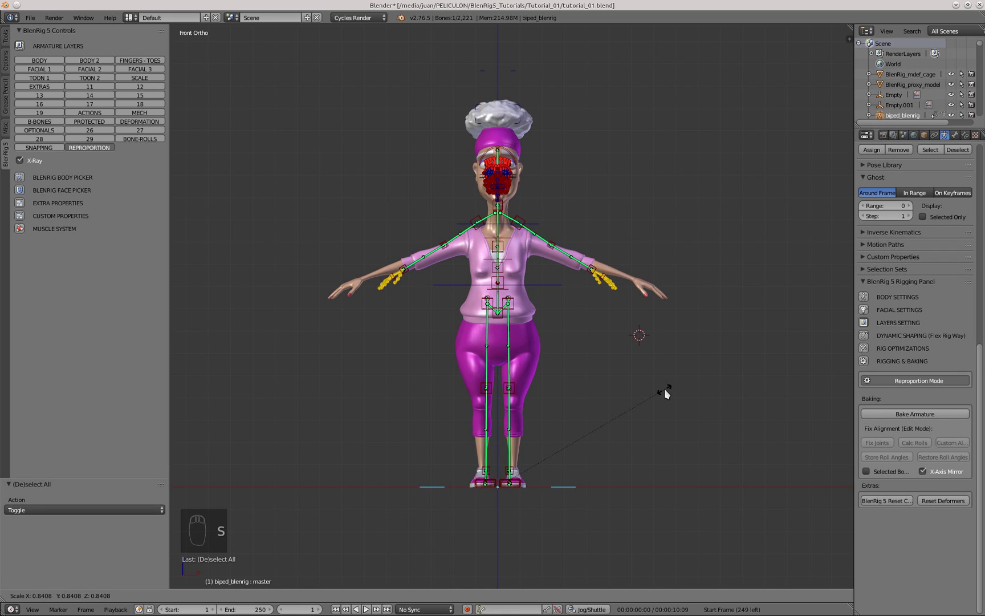
pyautogui.click(673, 392)
# Lower the master_torso control by about 0.17 in side view and fine-tune its depth inside the granny's torso.
pyautogui.moveTo(561, 295); pyautogui.dragTo(555, 279, button='middle')
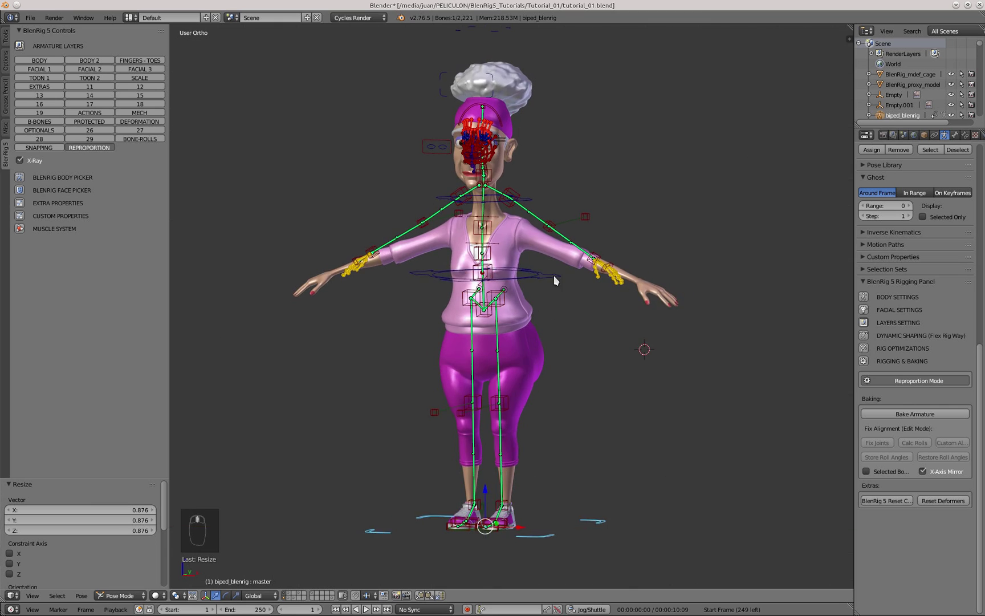
pyautogui.press('KP_3')
pyautogui.press('g')
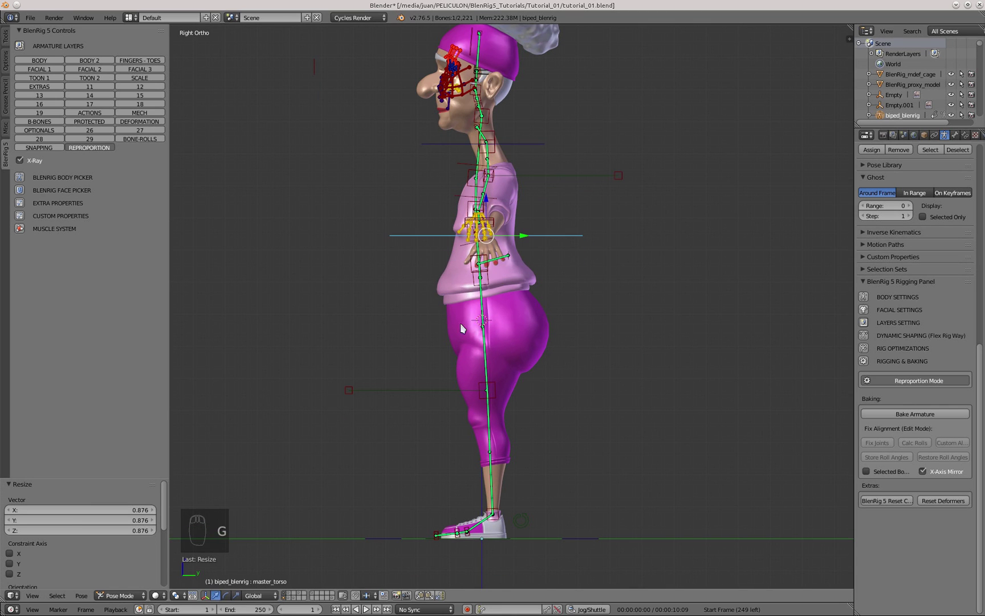
pyautogui.press('g')
pyautogui.press('g')
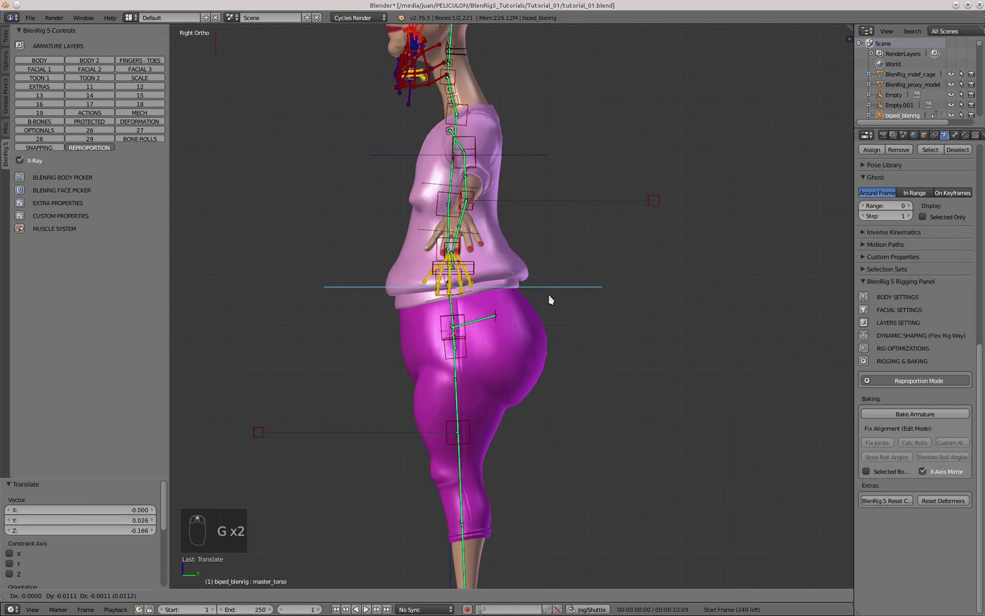
pyautogui.click(552, 288)
# Lower the pelvis_str control in front view and shift it back about 0.049 in side view to fit the granny's hips.
pyautogui.press('KP_1')
pyautogui.press('g')
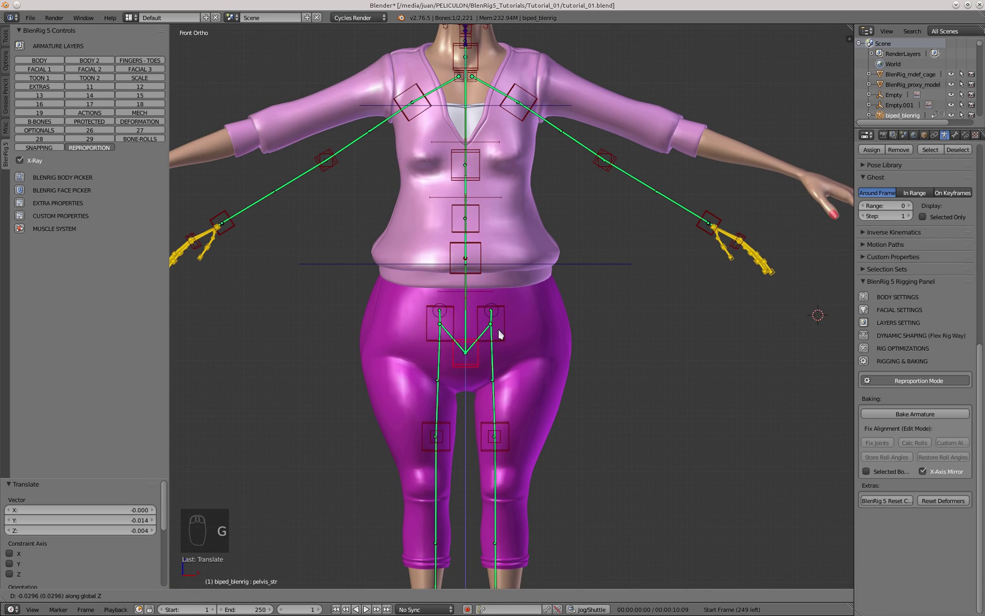
pyautogui.press('KP_3')
pyautogui.press('g')
# Shift spine_ctrl_1_str back about 0.019 and spine_ctrl_4_str at the neck base back about 0.029 in side view.
pyautogui.moveTo(558, 367); pyautogui.dragTo(494, 254, button='middle')
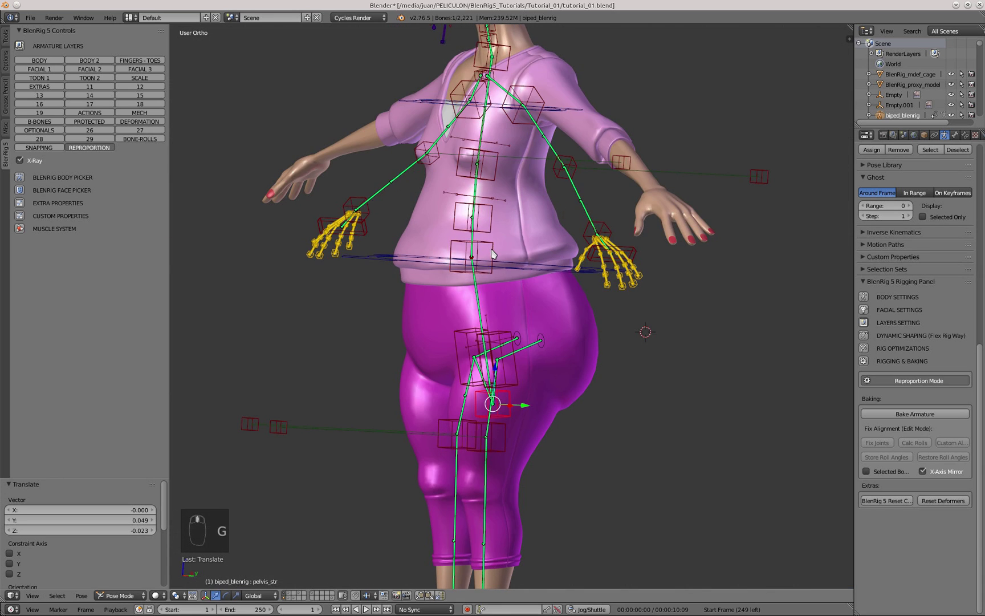
pyautogui.press('KP_3')
pyautogui.press('g')
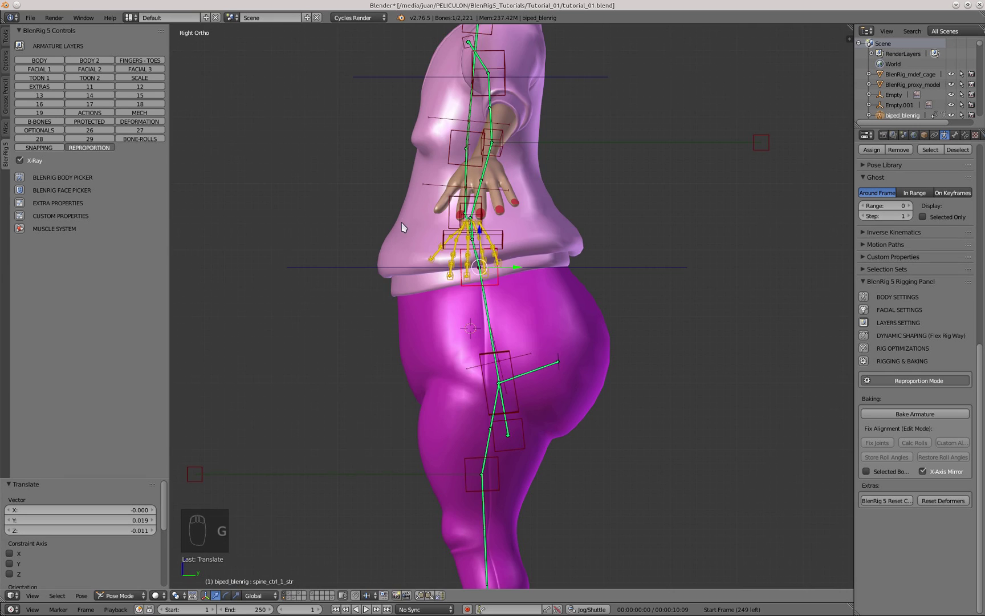
pyautogui.moveTo(403, 227); pyautogui.dragTo(504, 134, button='middle')
pyautogui.press('KP_3')
pyautogui.press('g')
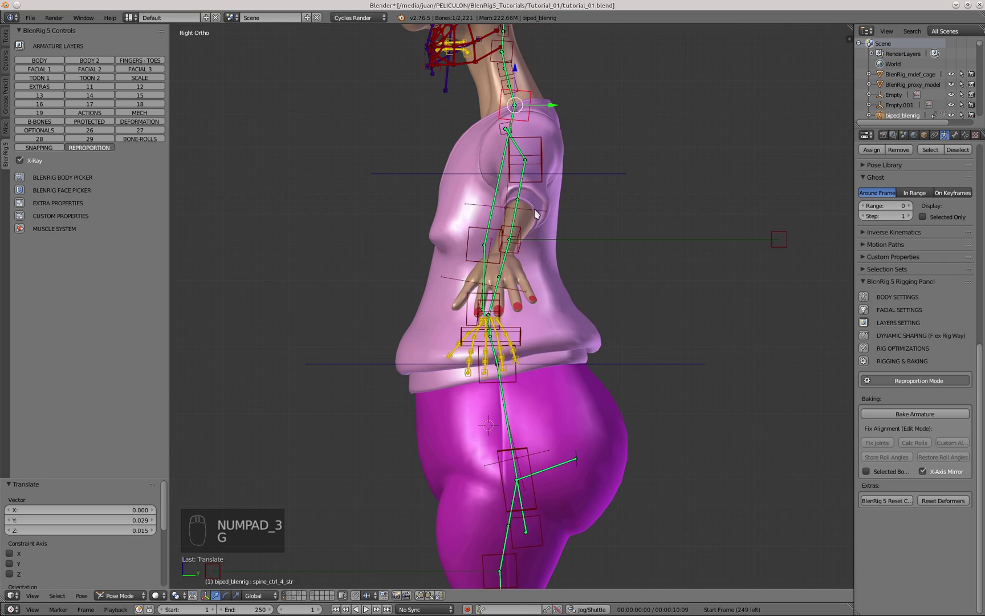
# Reposition the spine_ctrl_2_str control inside the torso in side view, about 0.015 back and 0.022 up.
pyautogui.click(452, 244)
pyautogui.click(463, 241)
pyautogui.scroll(2, 447, 297)
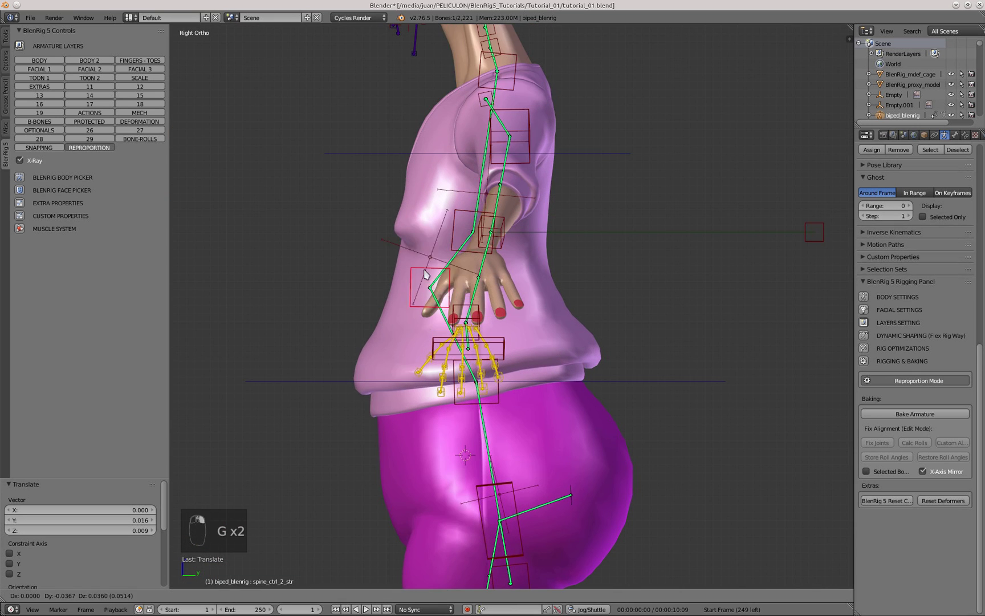
pyautogui.click(460, 282)
# Clear the bone selection and select the torso_ctrl_str control in a close angled view of the granny's torso.
pyautogui.scroll(-3, 437, 229)
pyautogui.press('KP_1')
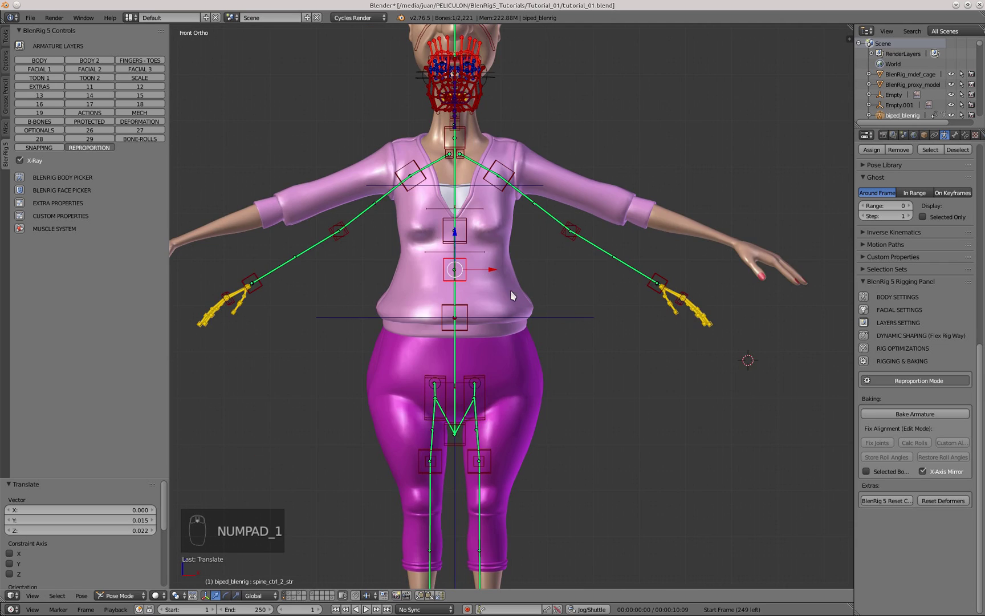
pyautogui.moveTo(512, 292); pyautogui.dragTo(469, 296, button='middle')
pyautogui.press('a')
pyautogui.scroll(2, 460, 280)
pyautogui.moveTo(513, 325); pyautogui.dragTo(491, 366, button='middle')
pyautogui.scroll(2, 474, 424)
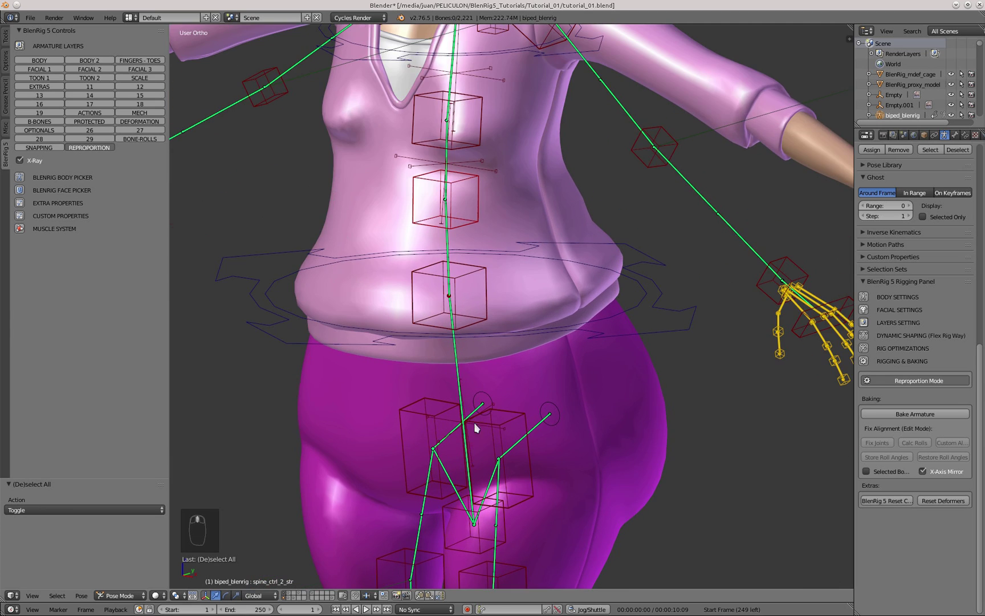
pyautogui.moveTo(485, 431); pyautogui.dragTo(463, 233, button='middle')
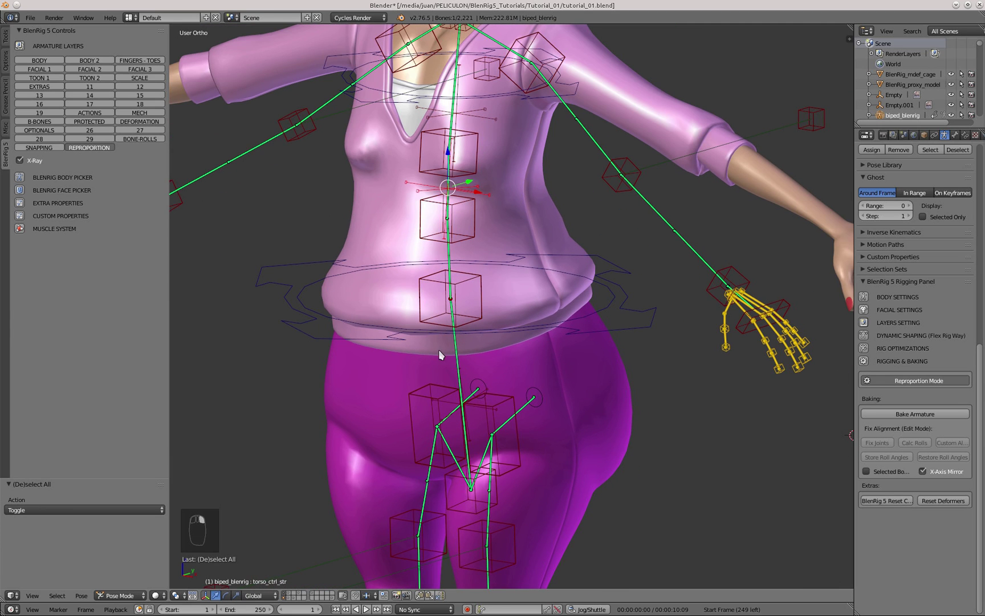
# Move the pelvis_ctrl_str control up about 0.105 and forward about 0.026 in side view, towards the granny's waist.
pyautogui.moveTo(488, 413); pyautogui.dragTo(430, 340, button='middle')
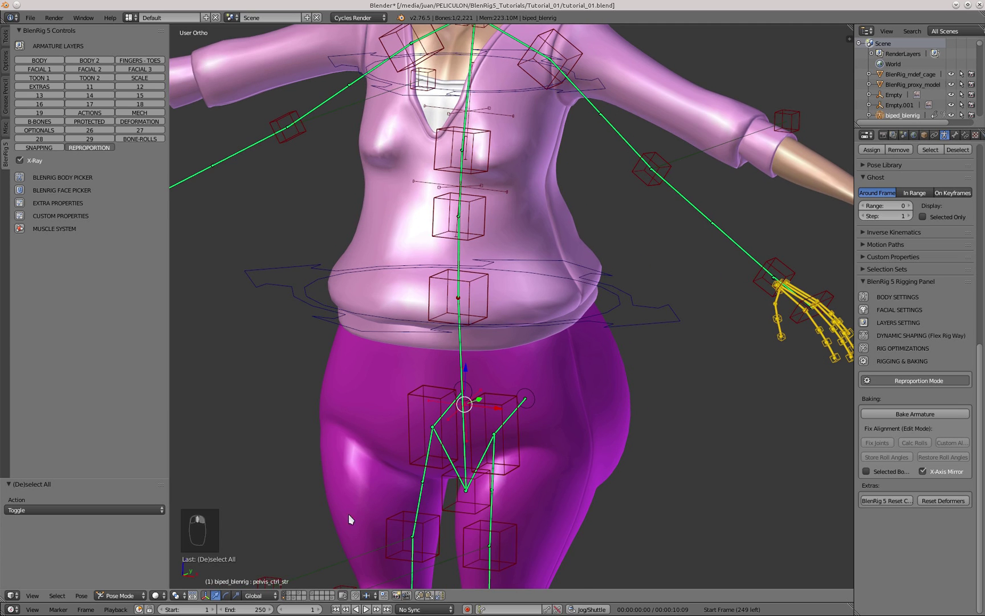
pyautogui.scroll(-2, 533, 313)
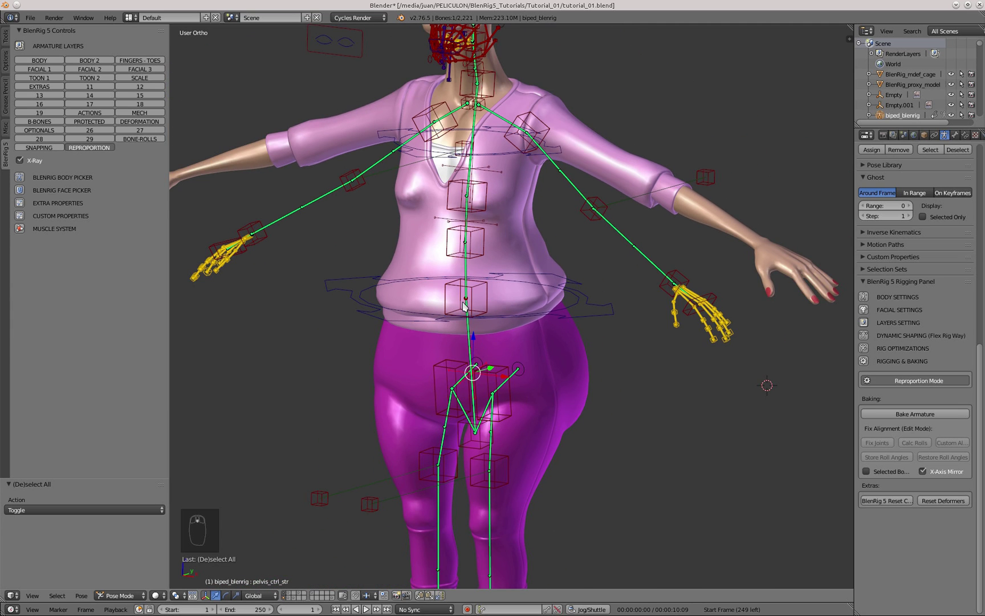
pyautogui.press('KP_3')
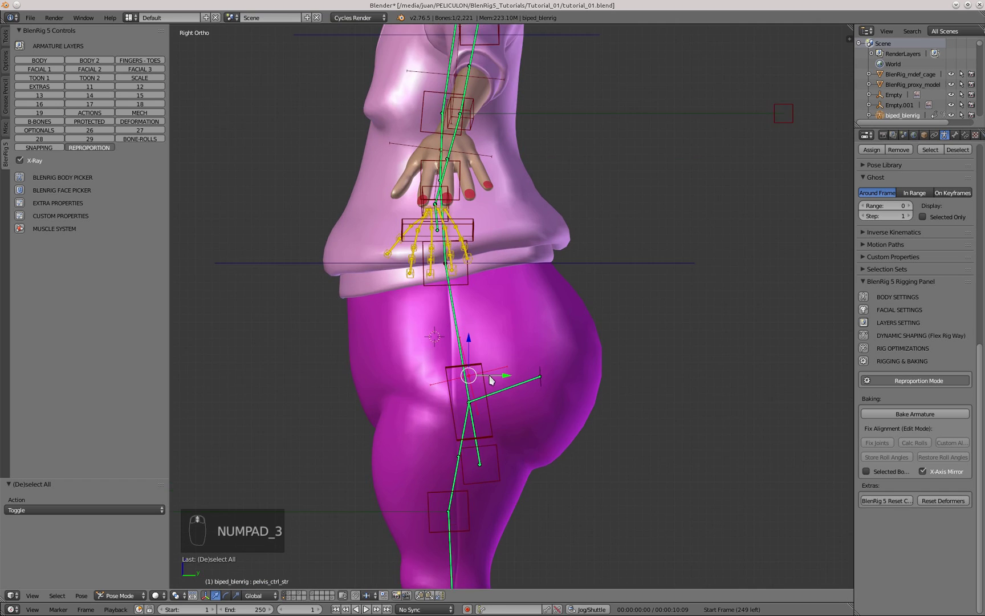
pyautogui.press('g')
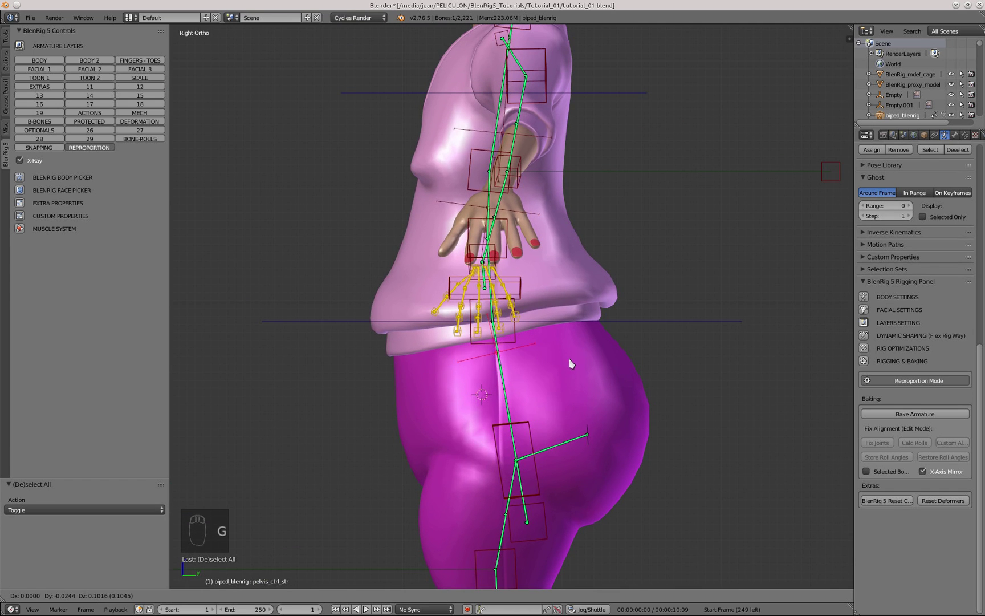
pyautogui.click(569, 359)
pyautogui.moveTo(460, 386); pyautogui.dragTo(462, 275, button='middle')
pyautogui.scroll(2, 509, 328)
pyautogui.scroll(3, 509, 328)
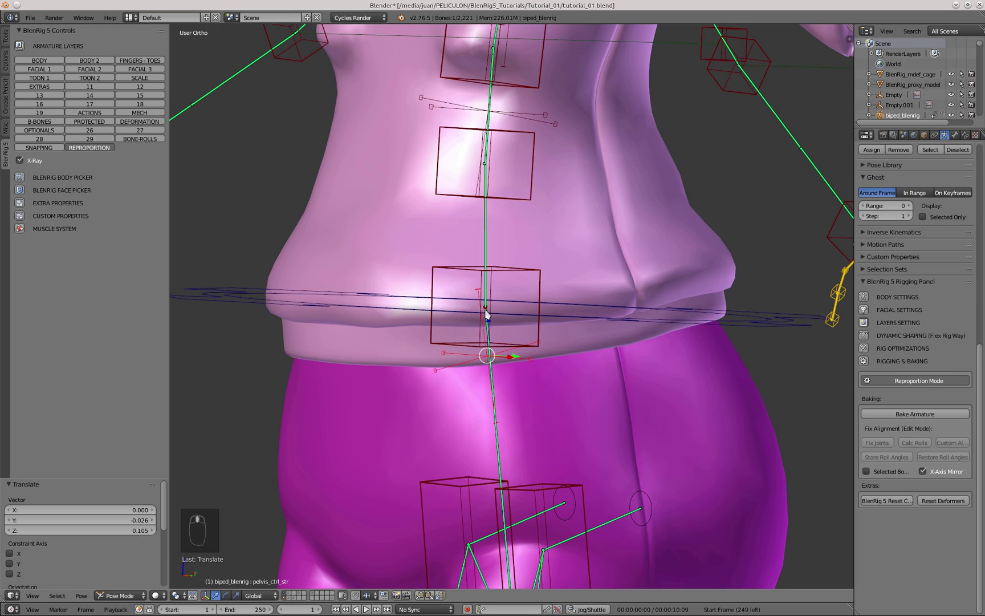
pyautogui.scroll(-2, 483, 311)
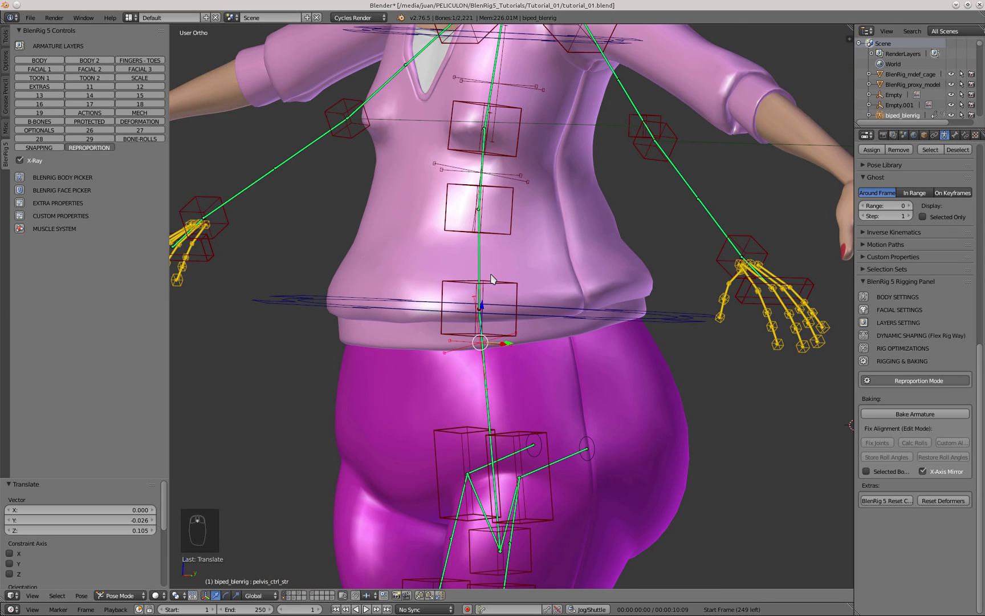
pyautogui.press('KP_1')
pyautogui.scroll(-4, 494, 280)
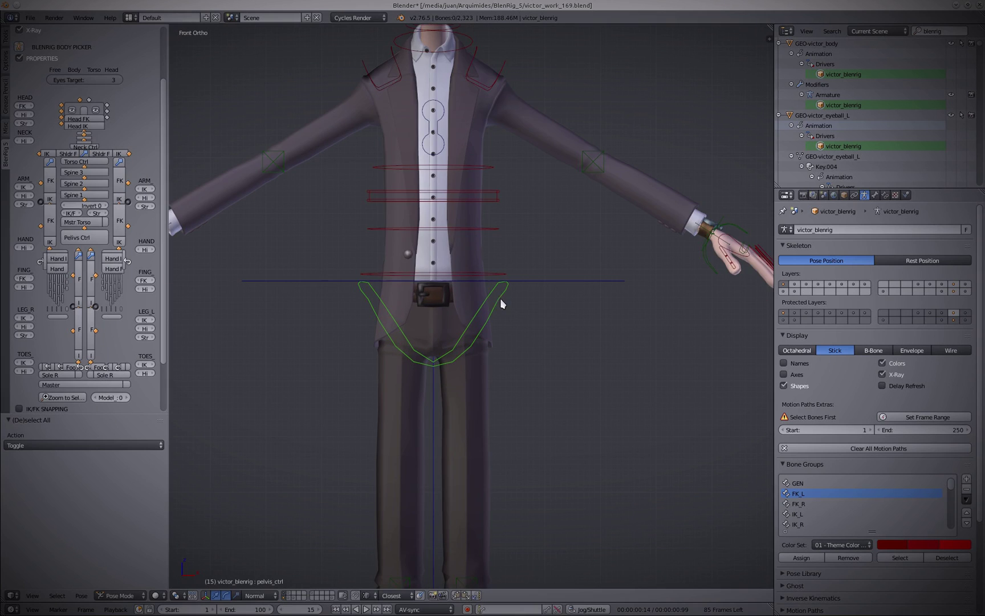
# In victor_work_169.blend, select pelvis_ctrl in front view and try rotating the character's pelvis.
pyautogui.rightClick(501, 298)
pyautogui.press('r')
pyautogui.rightClick(521, 388)
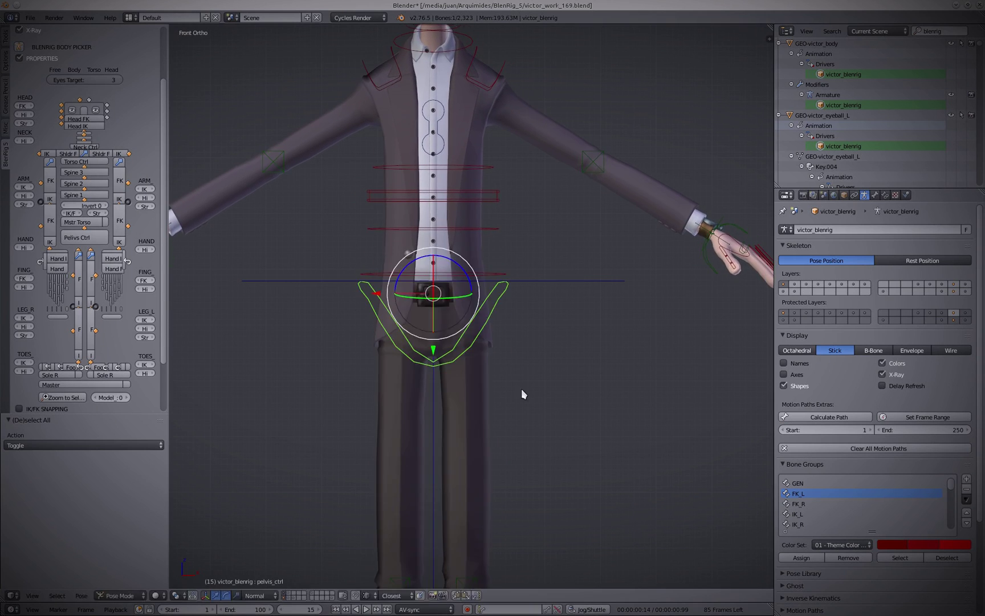
pyautogui.press('r')
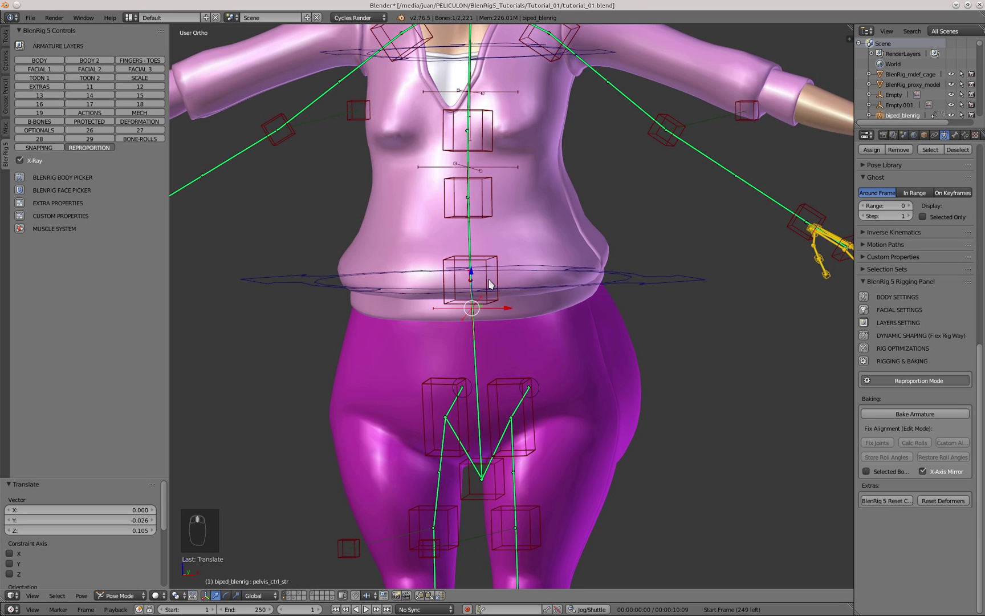
# On the granny's biped rig, snap the 3D cursor to spine_ctrl_1_str and snap pelvis_ctrl_str to the cursor without offset.
pyautogui.rightClick(489, 284)
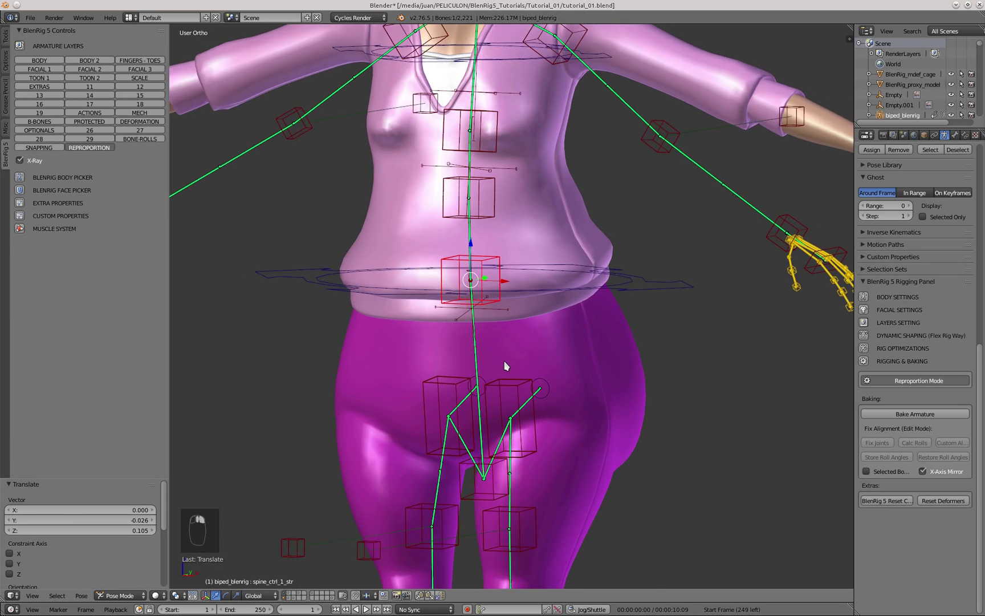
pyautogui.scroll(3, 479, 294)
pyautogui.hotkey('shift', 's')
pyautogui.click(474, 318)
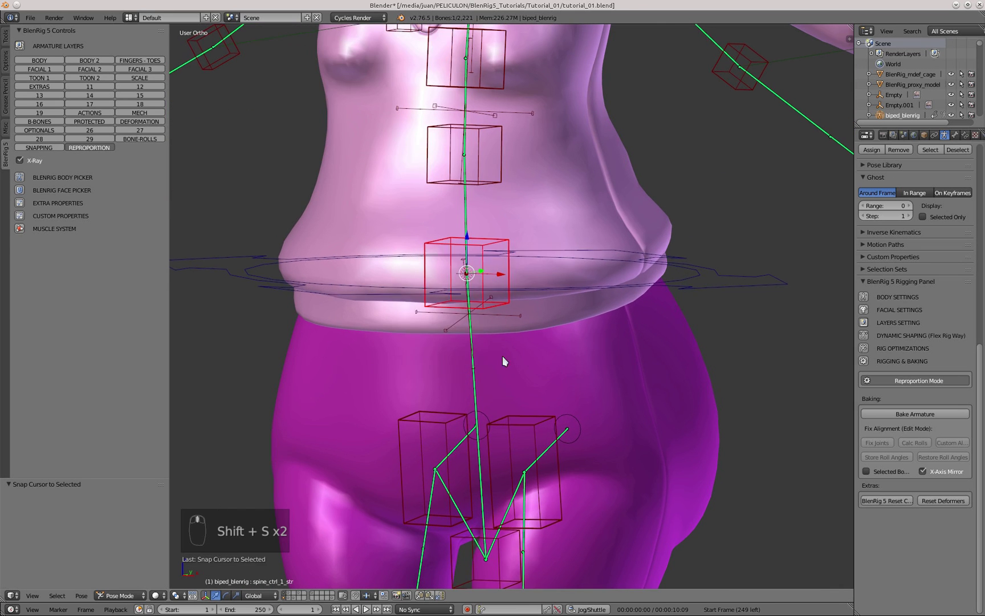
pyautogui.scroll(2, 492, 306)
pyautogui.rightClick(502, 322)
pyautogui.hotkey('shift', 's')
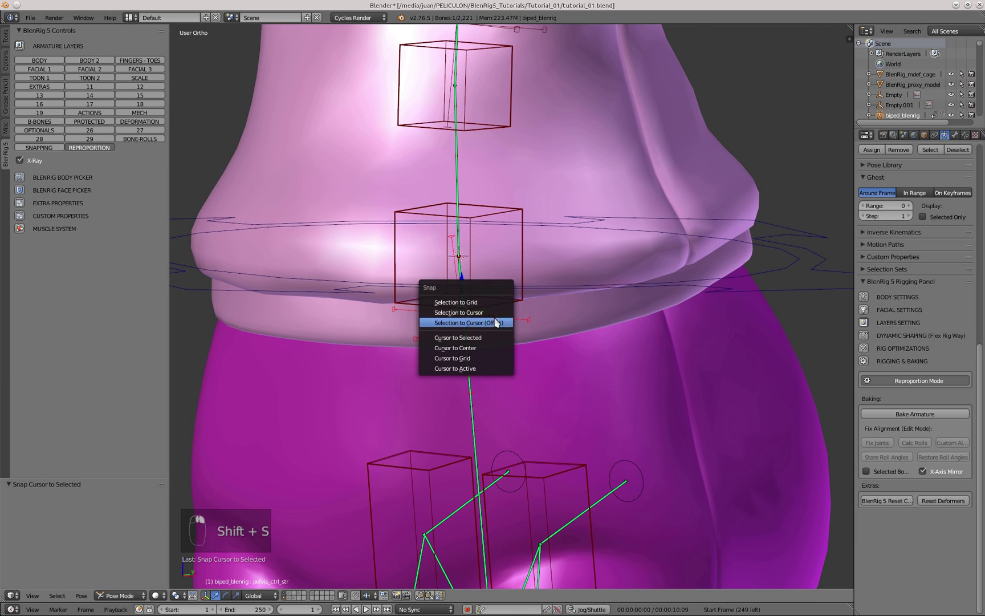
pyautogui.click(467, 322)
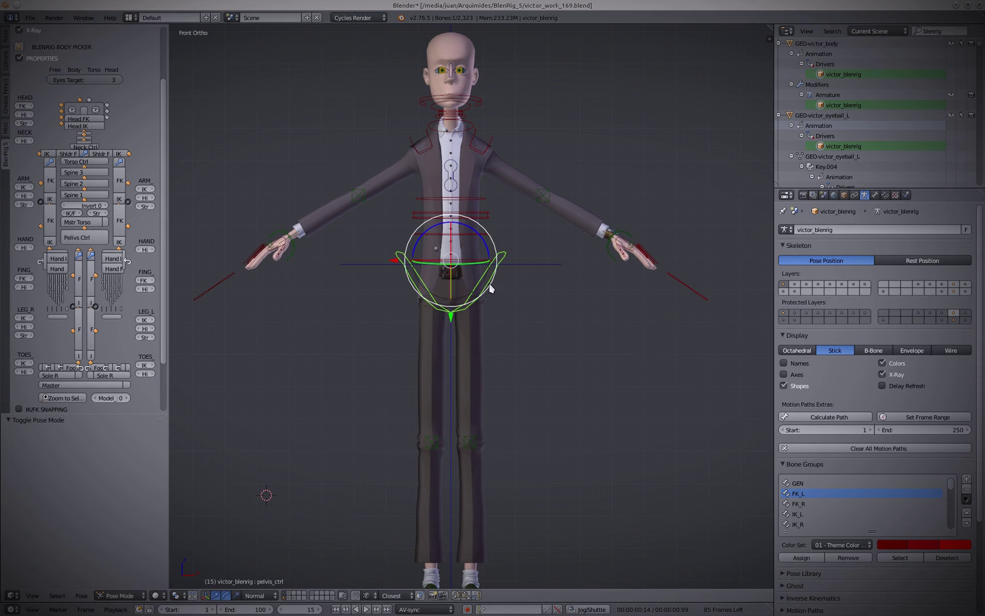
# Try swinging the victor rig's hips and legs from side to side by rotating pelvis_ctrl in front view.
pyautogui.rightClick(491, 285)
pyautogui.press('r')
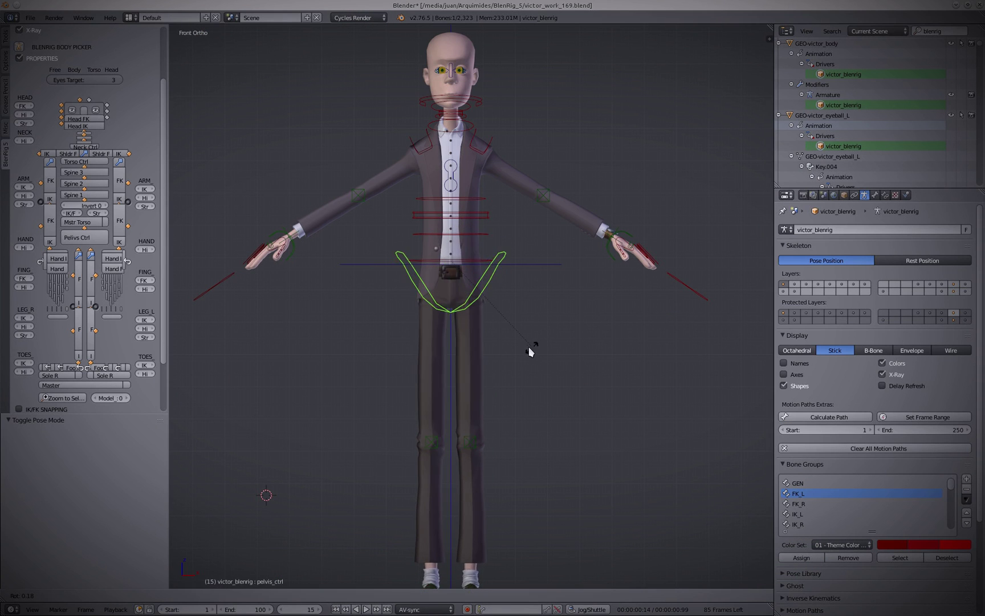
pyautogui.rightClick(559, 370)
pyautogui.press('r')
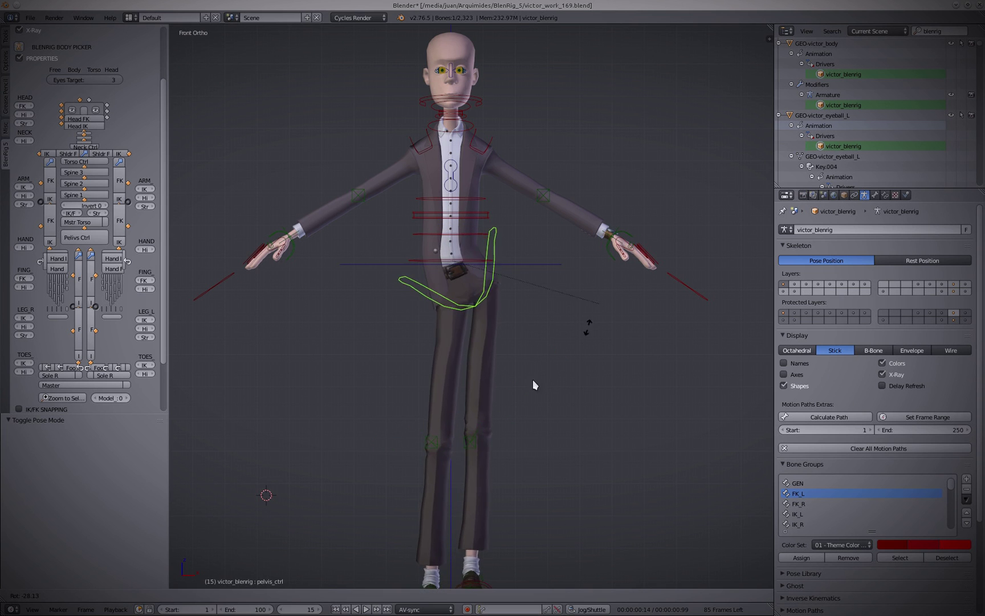
pyautogui.rightClick(564, 329)
# Lower the granny's torso_ctrl_str control about 0.048 and a further 0.010 in side view.
pyautogui.scroll(-1, 534, 291)
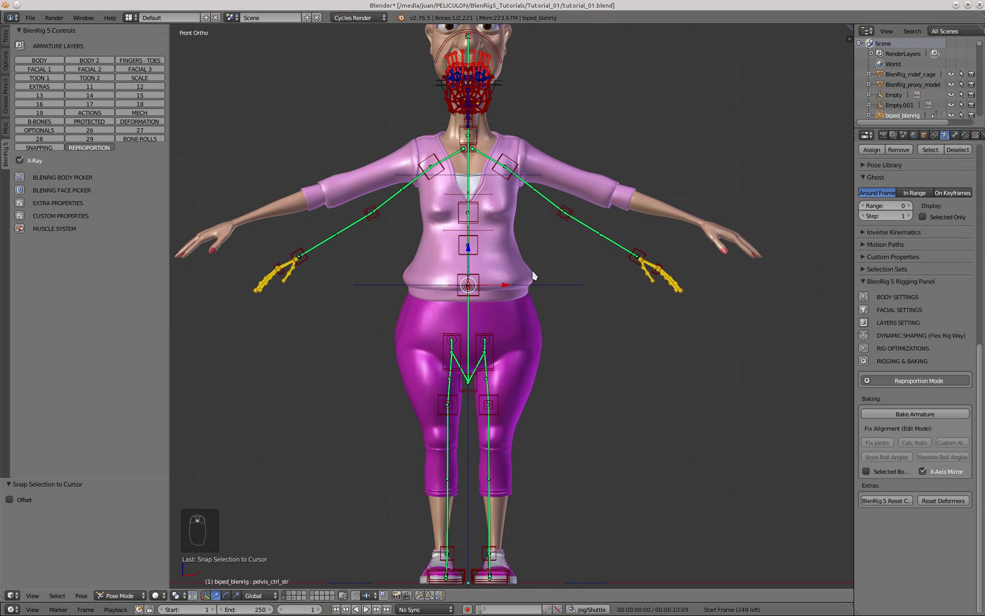
pyautogui.scroll(3, 492, 231)
pyautogui.moveTo(512, 302); pyautogui.dragTo(464, 312, button='middle')
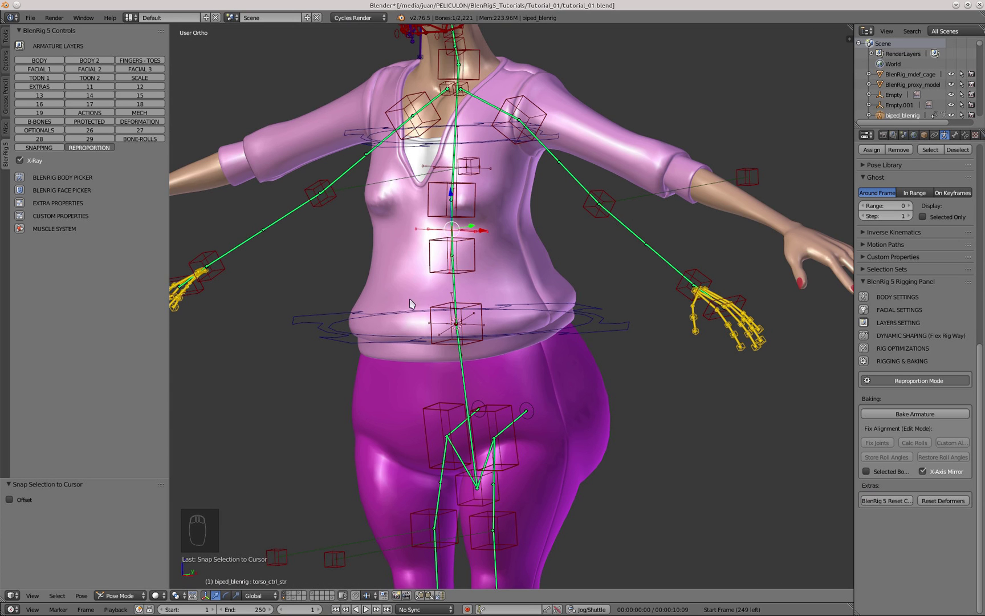
pyautogui.press('KP_1')
pyautogui.press('KP_3')
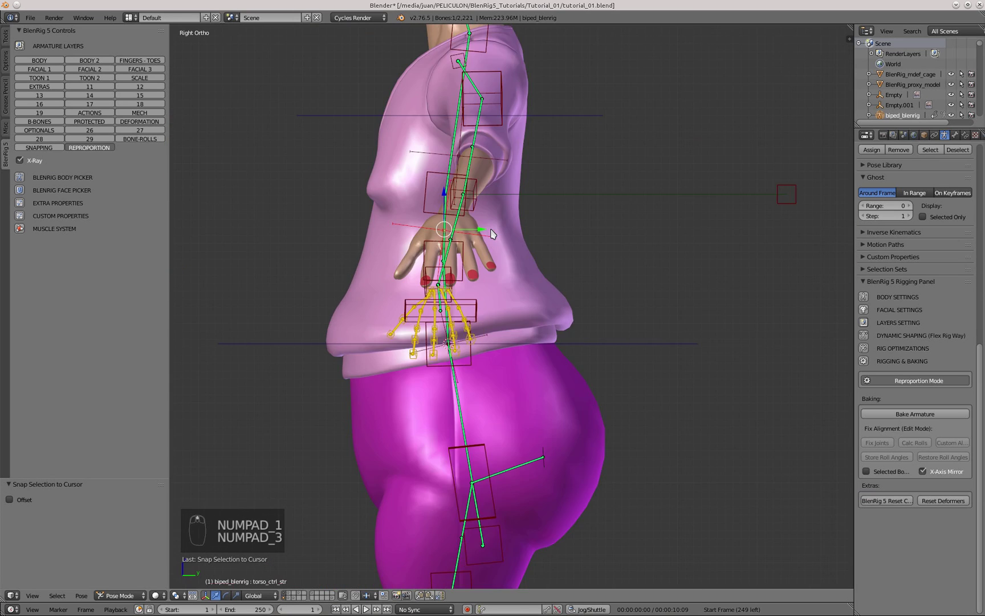
pyautogui.press('KP_1')
pyautogui.press('KP_3')
pyautogui.scroll(2, 480, 228)
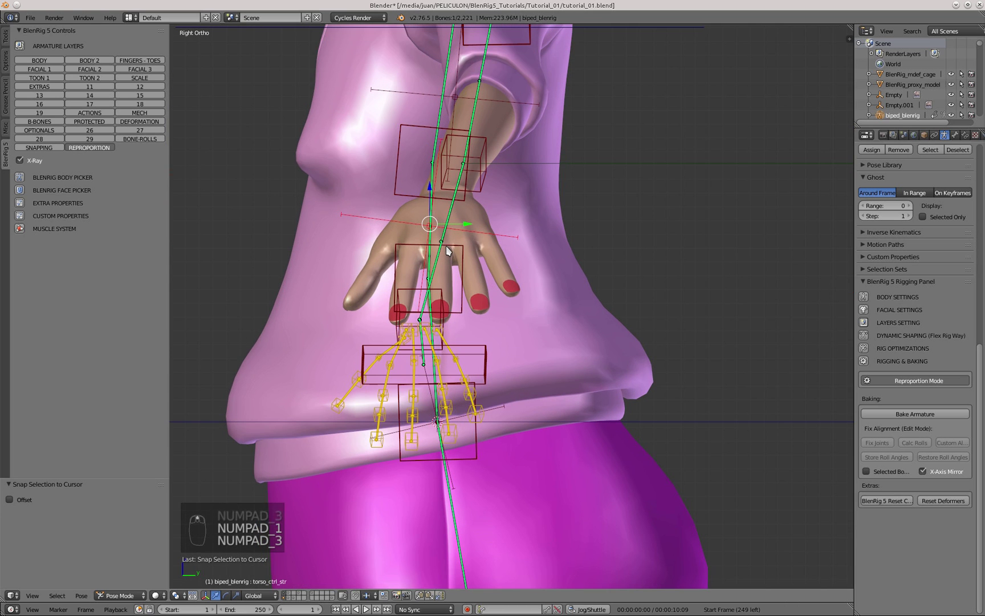
pyautogui.press('g')
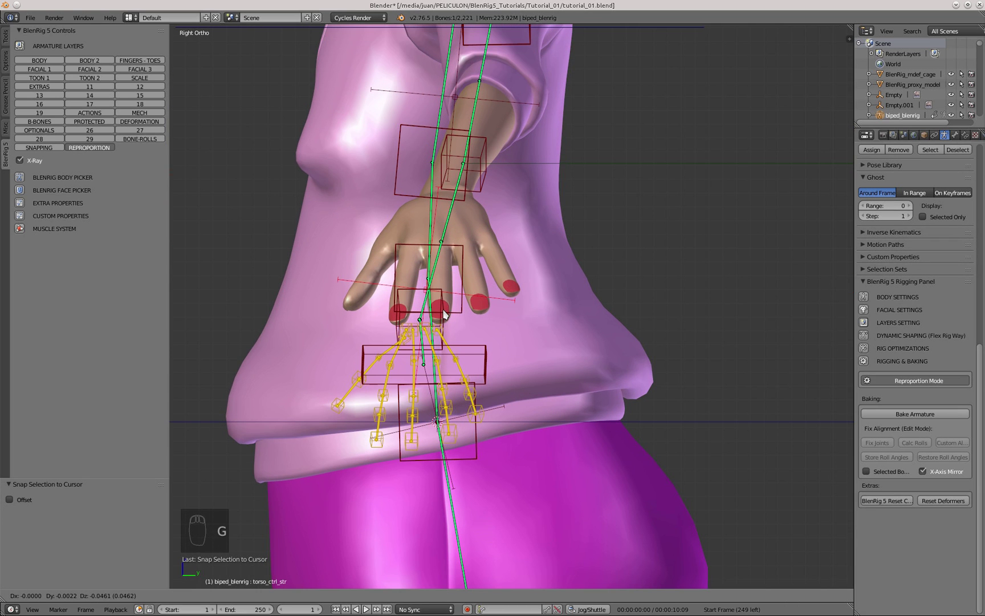
pyautogui.click(445, 317)
pyautogui.press('g')
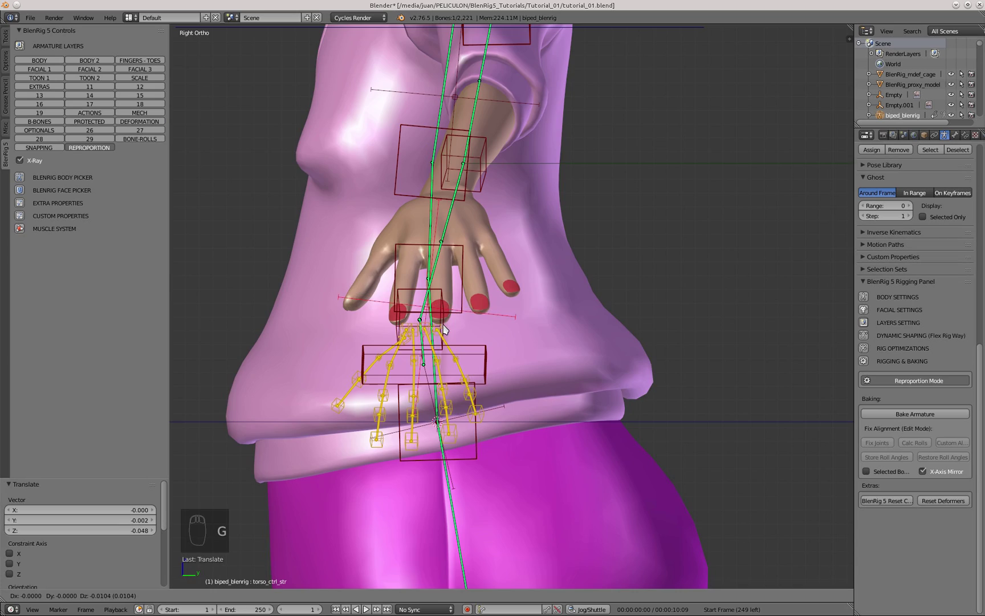
pyautogui.press('KP_1')
pyautogui.scroll(-2, 450, 244)
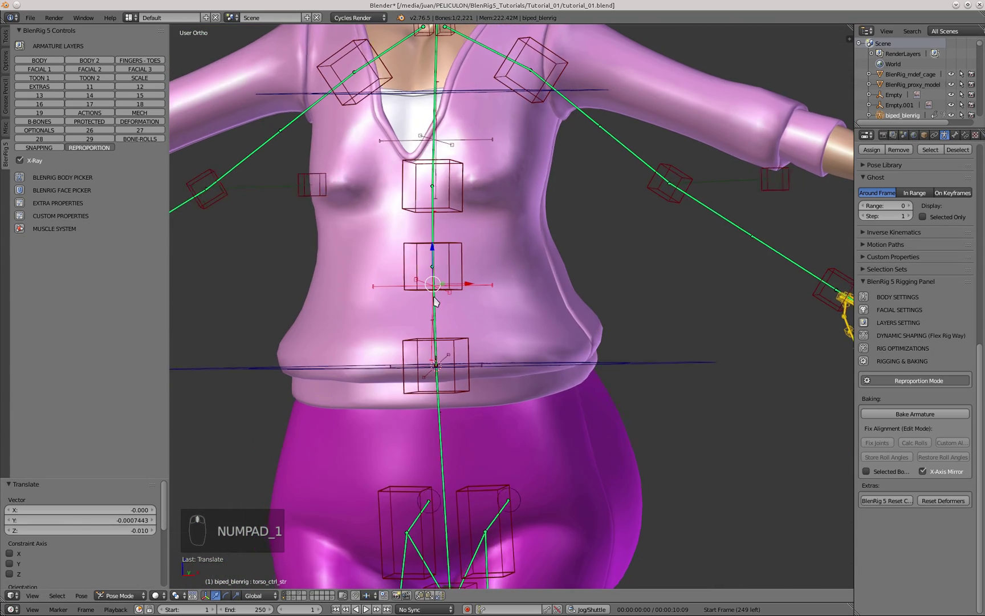
pyautogui.moveTo(438, 370); pyautogui.dragTo(395, 291, button='middle')
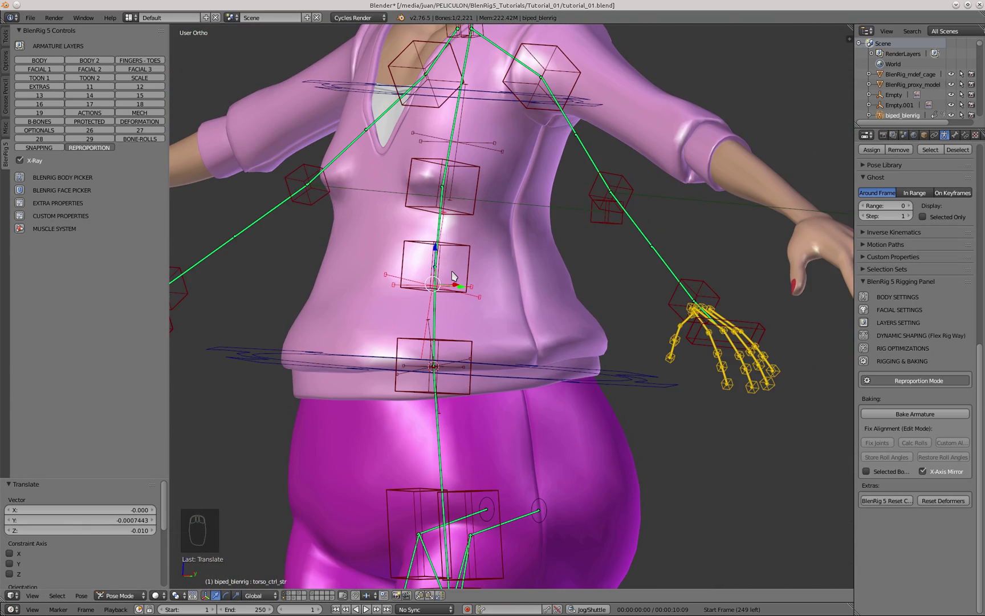
pyautogui.press('KP_1')
pyautogui.scroll(-1, 486, 283)
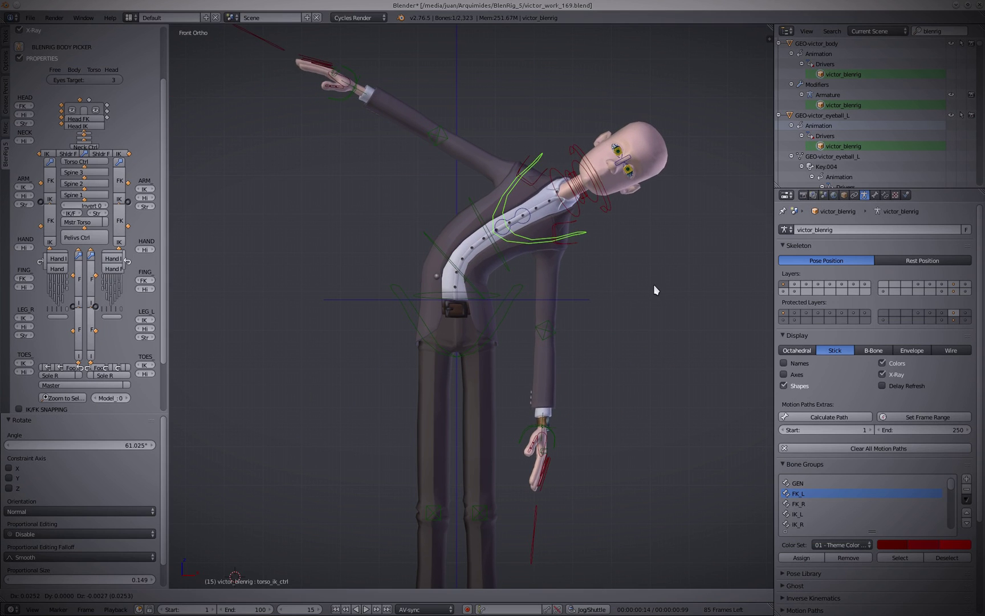
# Bend the victor rig's torso forward and backward with torso_ik_ctrl in side view, and clear the control's location and rotation.
pyautogui.rightClick(518, 166)
pyautogui.press('KP_3')
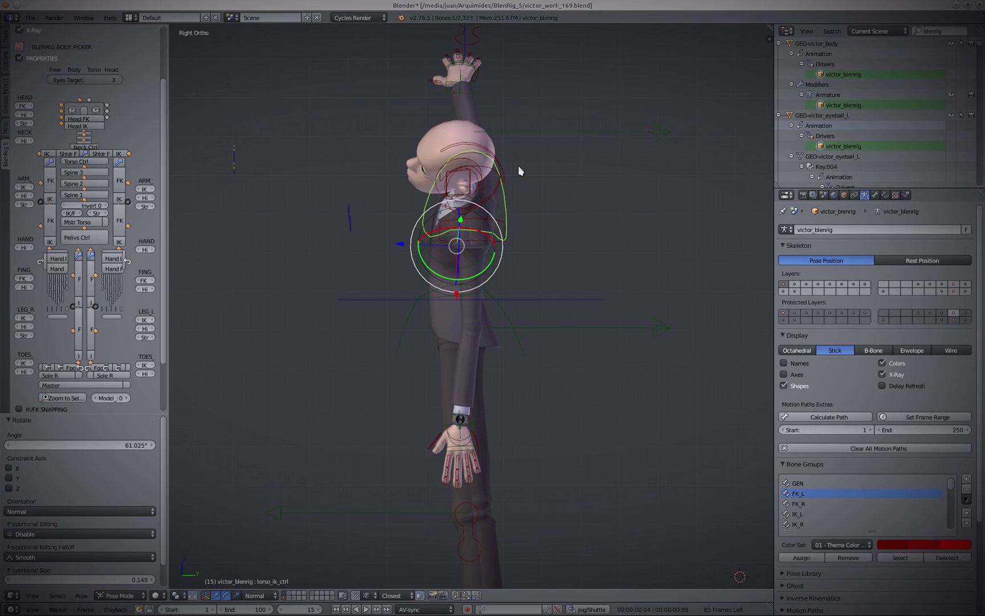
pyautogui.press('g')
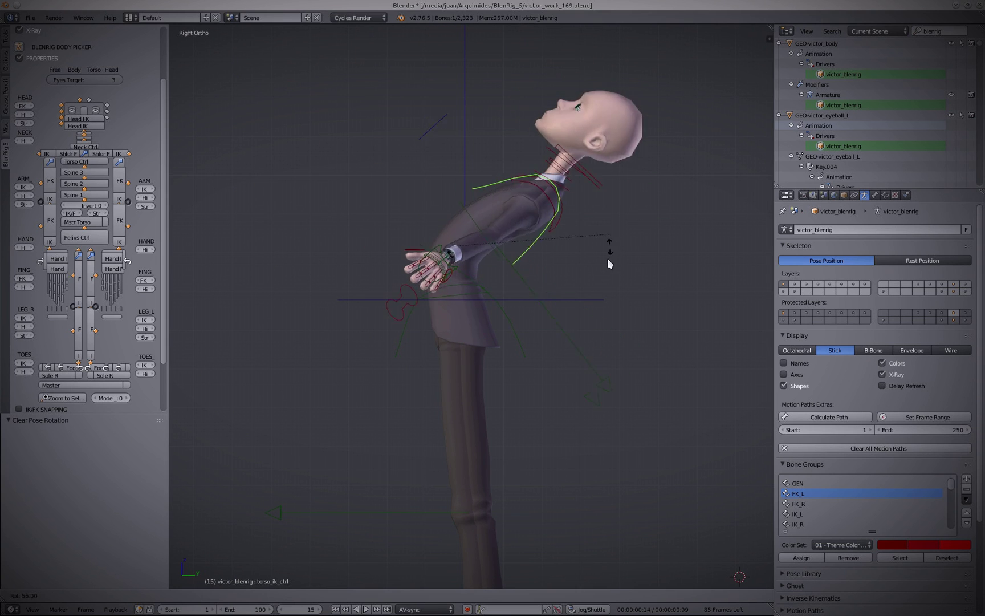
pyautogui.press('r')
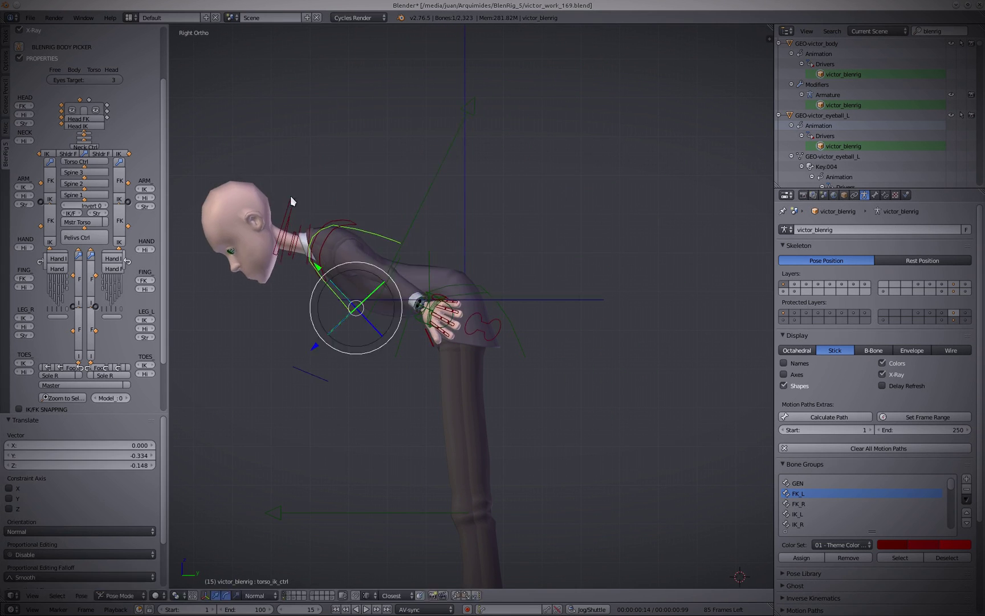
pyautogui.click(274, 298)
pyautogui.press('g')
pyautogui.click(474, 115)
pyautogui.press('r')
pyautogui.click(572, 389)
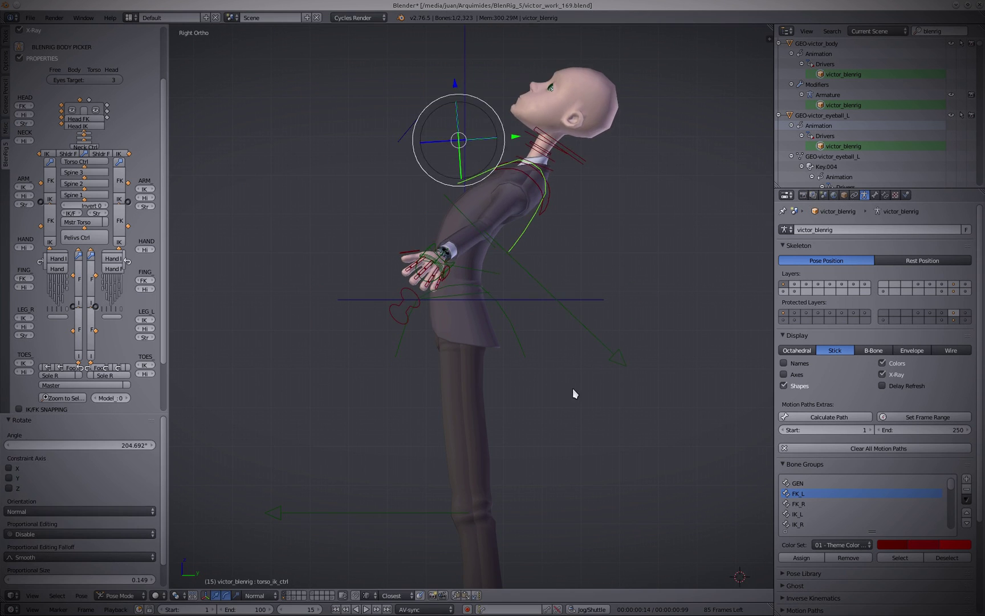
pyautogui.hotkey('alt', 'g')
pyautogui.hotkey('alt', 'r')
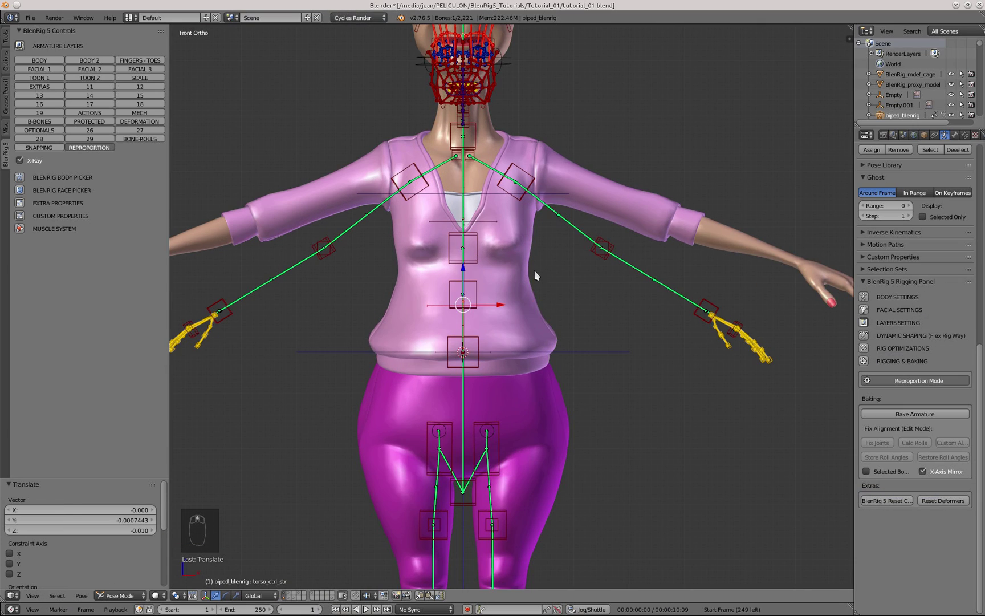
# Move the granny's torso_ctrl_inv_str control at the chest down about 0.034 and forward about 0.015 in side view.
pyautogui.moveTo(557, 277); pyautogui.dragTo(519, 301, button='middle')
pyautogui.scroll(3, 487, 228)
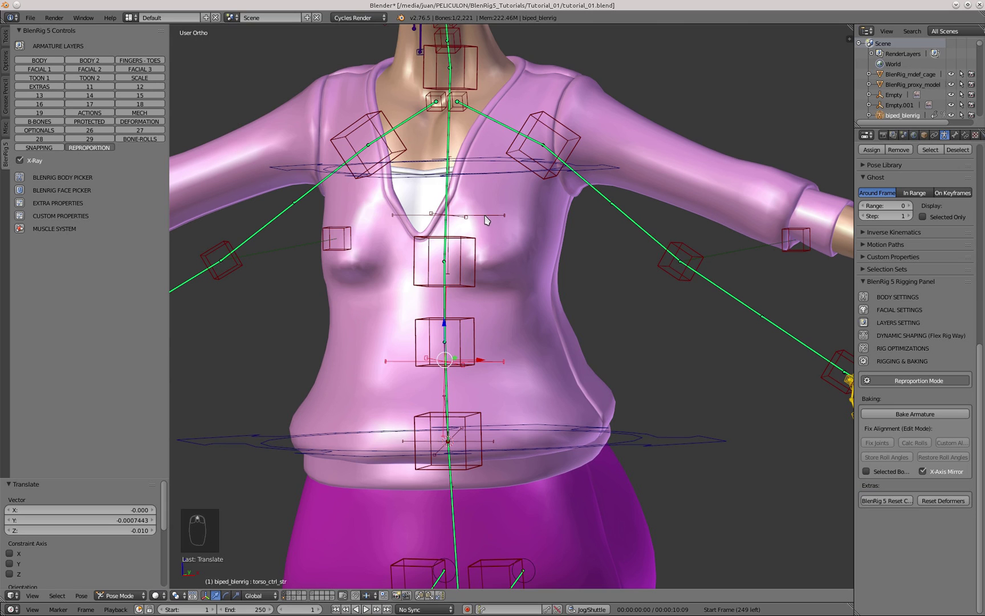
pyautogui.rightClick(487, 220)
pyautogui.moveTo(486, 220); pyautogui.dragTo(490, 296, button='middle')
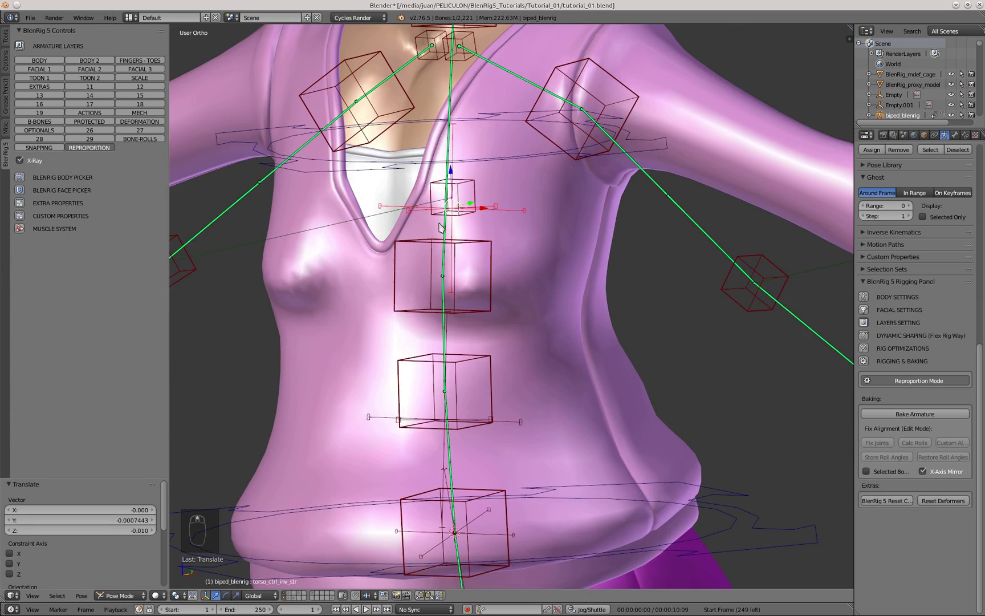
pyautogui.press('KP_3')
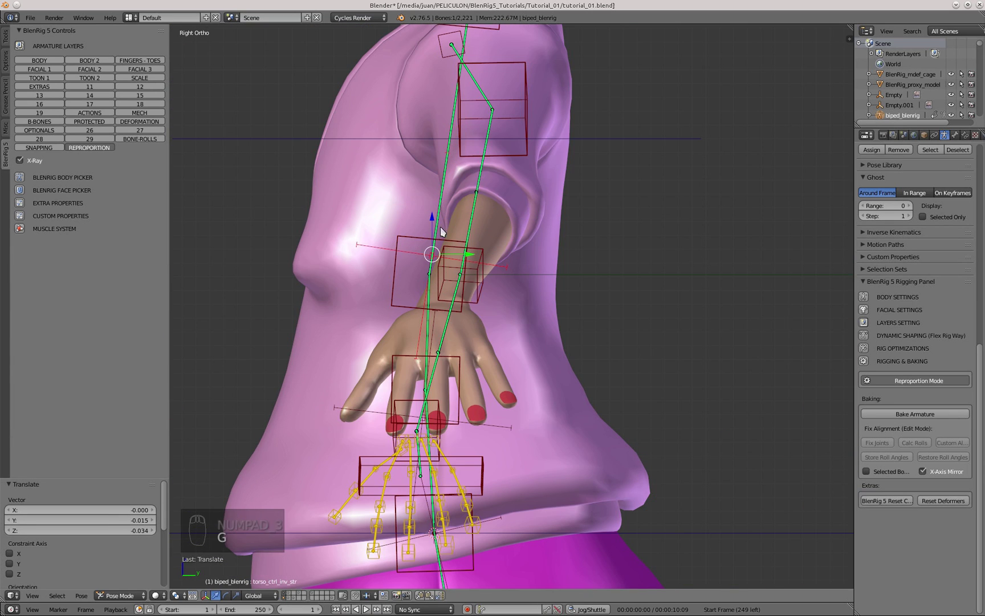
pyautogui.press('KP_1')
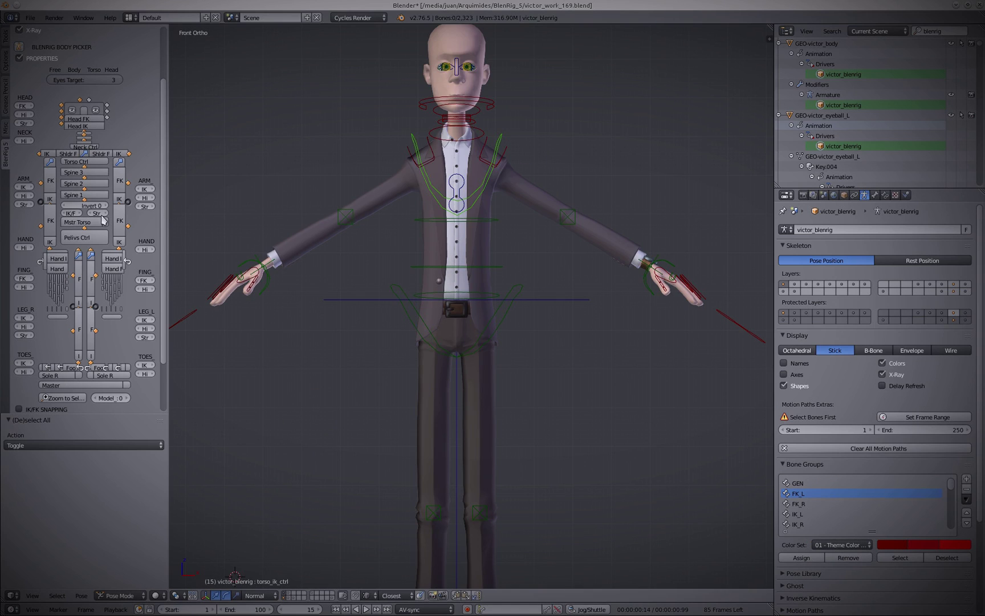
# Set the victor rig's torso Invert property to 1 and select the spine_3_inv_ctrl control on the chest.
pyautogui.click(106, 206)
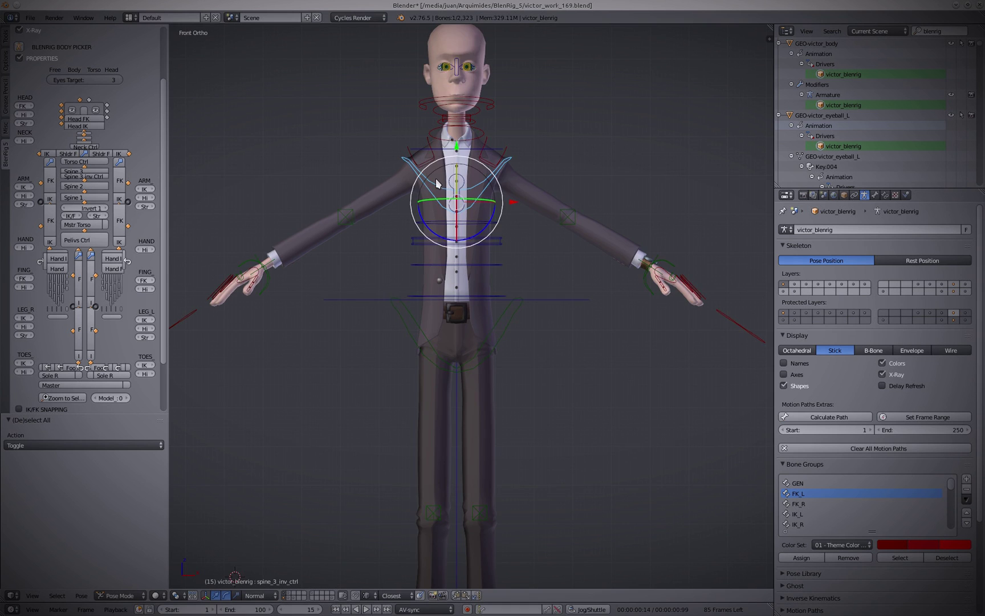
pyautogui.scroll(2, 436, 179)
pyautogui.scroll(-3, 482, 180)
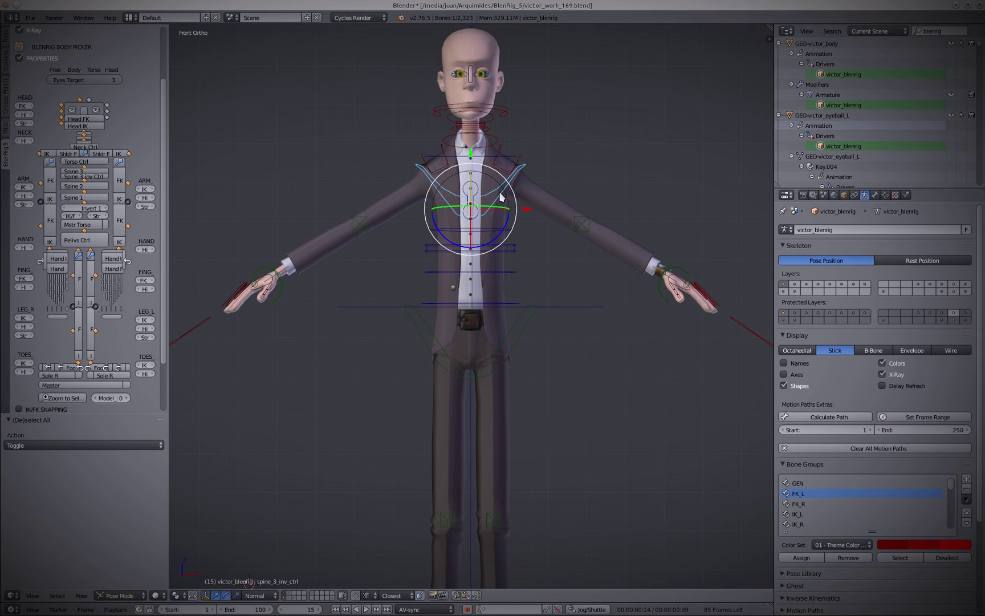
# Test rotating the victor rig's spine_3_inv_ctrl control in front view.
pyautogui.press('r')
pyautogui.rightClick(573, 132)
# Snap the granny's torso_ctrl_inv_str control onto the spine_ctrl_3_str joint by using the 3D cursor.
pyautogui.scroll(-3, 572, 132)
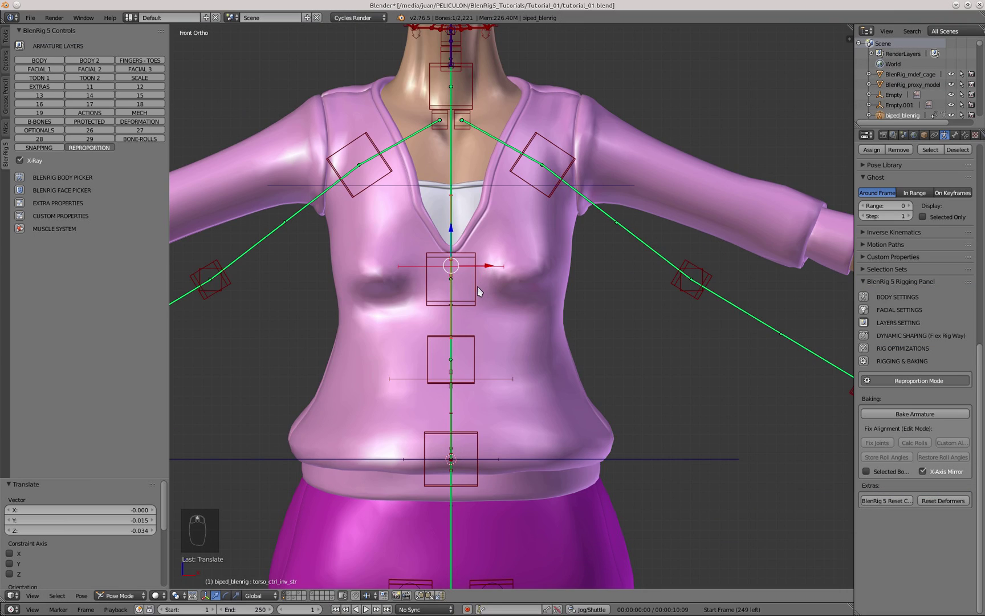
pyautogui.moveTo(485, 293); pyautogui.dragTo(438, 335, button='middle')
pyautogui.hotkey('shift', 's')
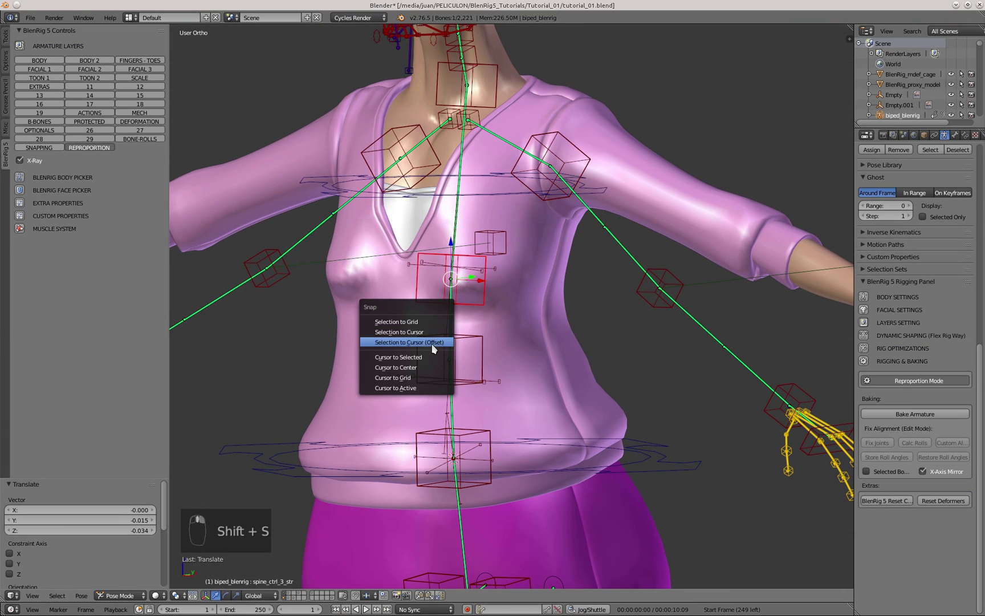
pyautogui.click(434, 357)
pyautogui.scroll(3, 466, 271)
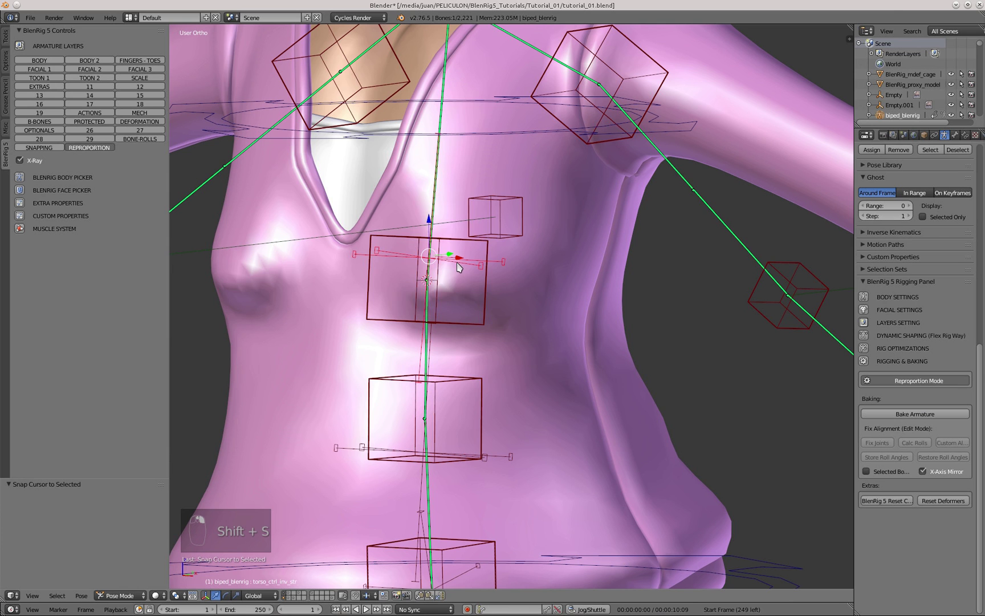
pyautogui.hotkey('shift', 's')
pyautogui.click(460, 238)
pyautogui.scroll(-4, 450, 257)
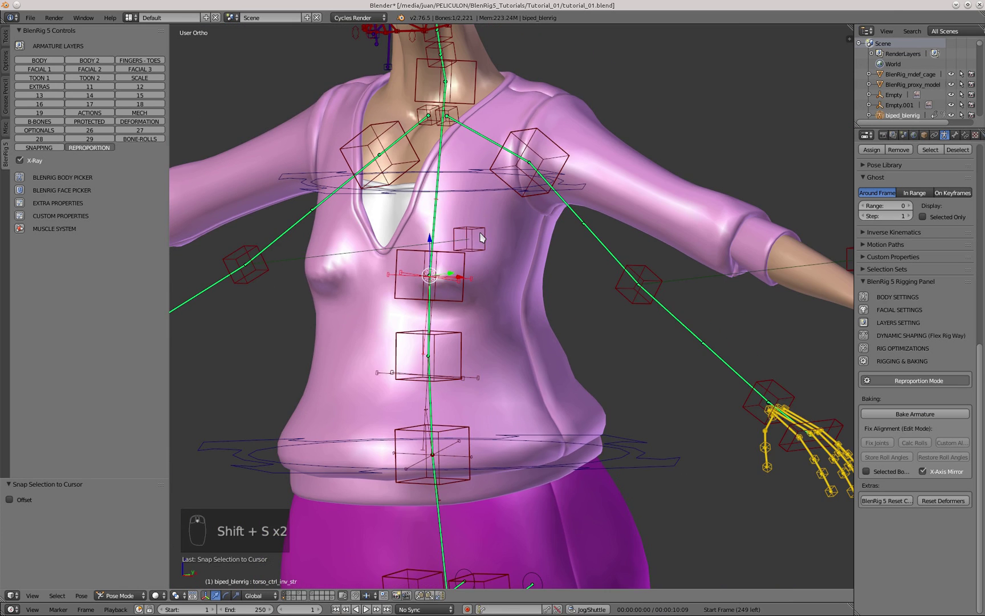
# Check the inverted torso pivot on the victor rig by trial-rotating spine_3_inv_ctrl twice, cancelling each rotation.
pyautogui.press('KP_1')
pyautogui.press('a')
pyautogui.press('a')
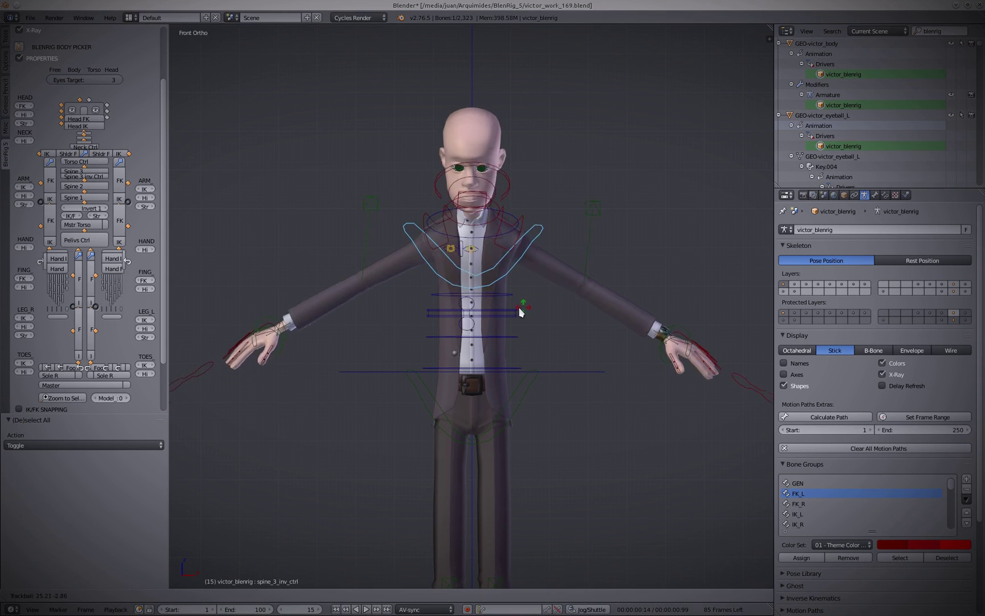
pyautogui.press('r')
pyautogui.rightClick(571, 240)
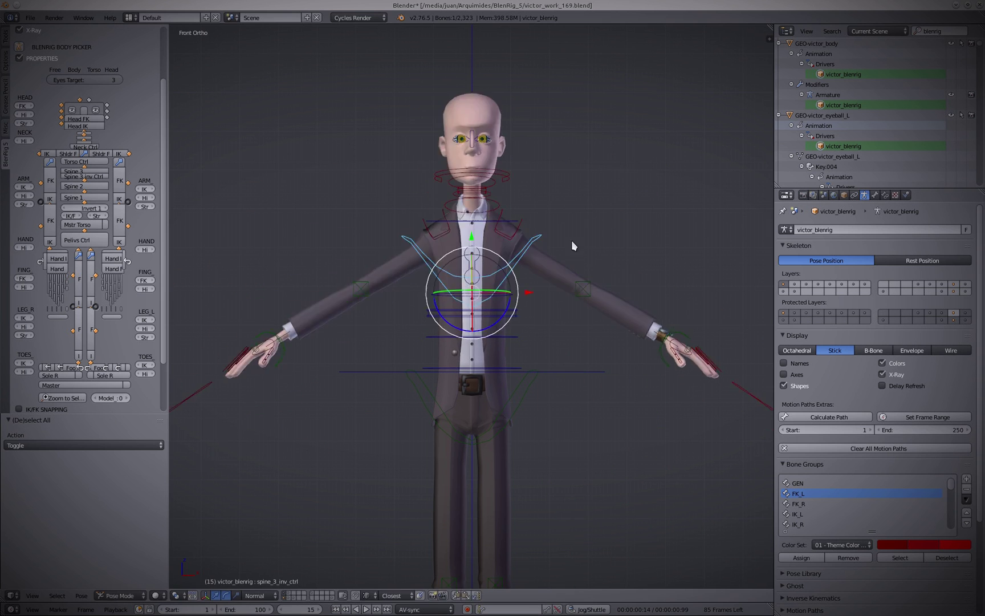
pyautogui.scroll(-4, 571, 242)
pyautogui.press('r')
pyautogui.press('Escape')
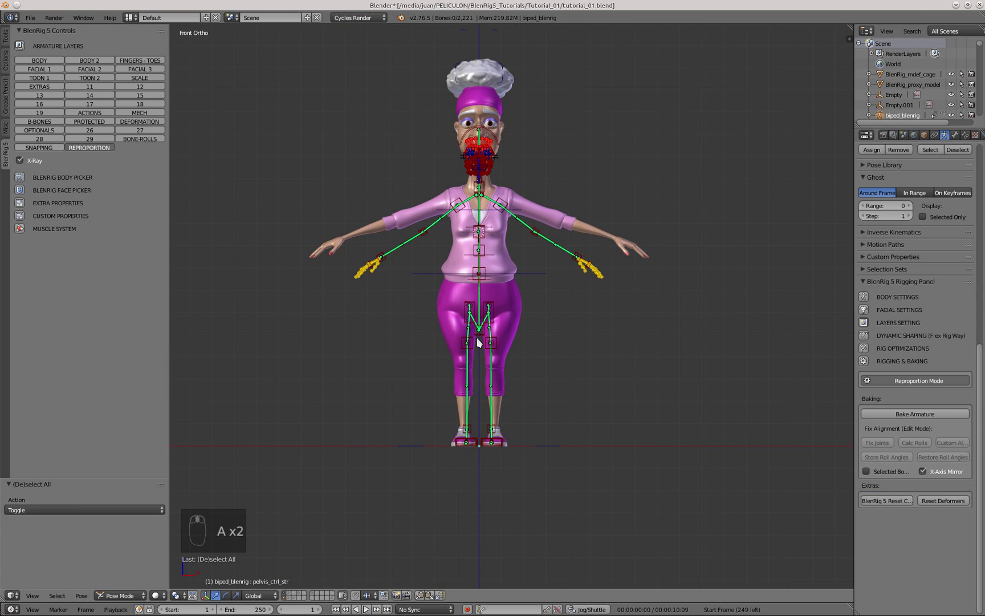
# Move the granny's left hip control outward about 0.055 and down about 0.005 in front view.
pyautogui.scroll(6, 472, 296)
pyautogui.keyDown('shift'); pyautogui.moveTo(472, 293); pyautogui.dragTo(480, 255, button='middle'); pyautogui.keyUp('shift')
pyautogui.rightClick(486, 225)
pyautogui.press('g')
pyautogui.click(526, 282)
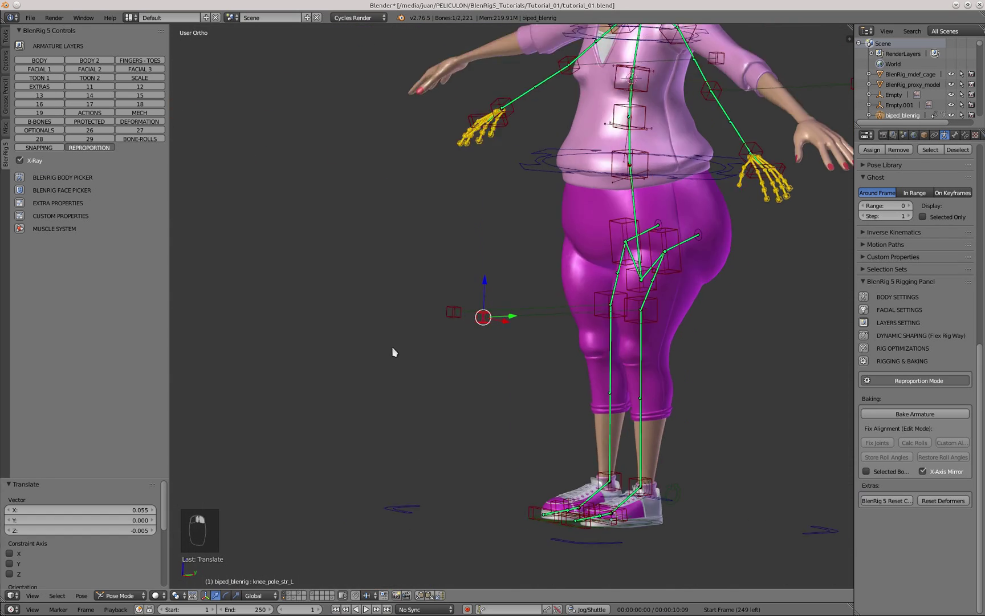
# Lower the granny's knee_pole_str_L control about 0.090 and move it forward about 0.004 in side view.
pyautogui.press('KP_3')
pyautogui.press('g')
pyautogui.click(533, 312)
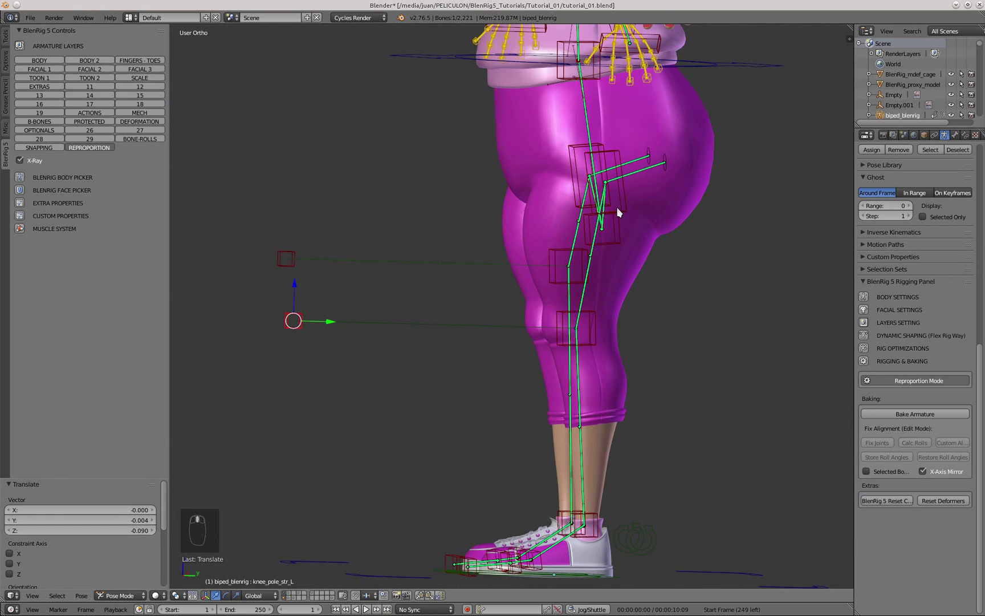
# Move the granny's pelvis_str_L control forward about 0.024 and up about 0.024 in side view.
pyautogui.press('KP_3')
pyautogui.rightClick(627, 198)
pyautogui.press('g')
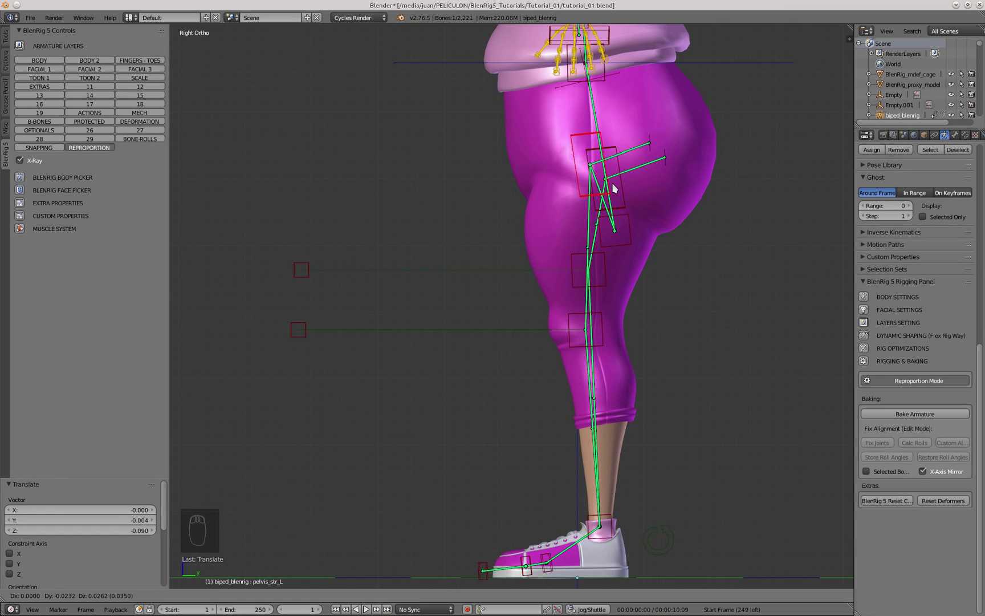
pyautogui.click(613, 190)
# Move the sole_ctrl_L control outward about 0.015 along X to center it under the left shoe in bottom view.
pyautogui.keyDown('shift'); pyautogui.moveTo(394, 377); pyautogui.dragTo(383, 283, button='middle'); pyautogui.keyUp('shift')
pyautogui.moveTo(565, 461); pyautogui.dragTo(522, 328, button='middle')
pyautogui.rightClick(512, 324)
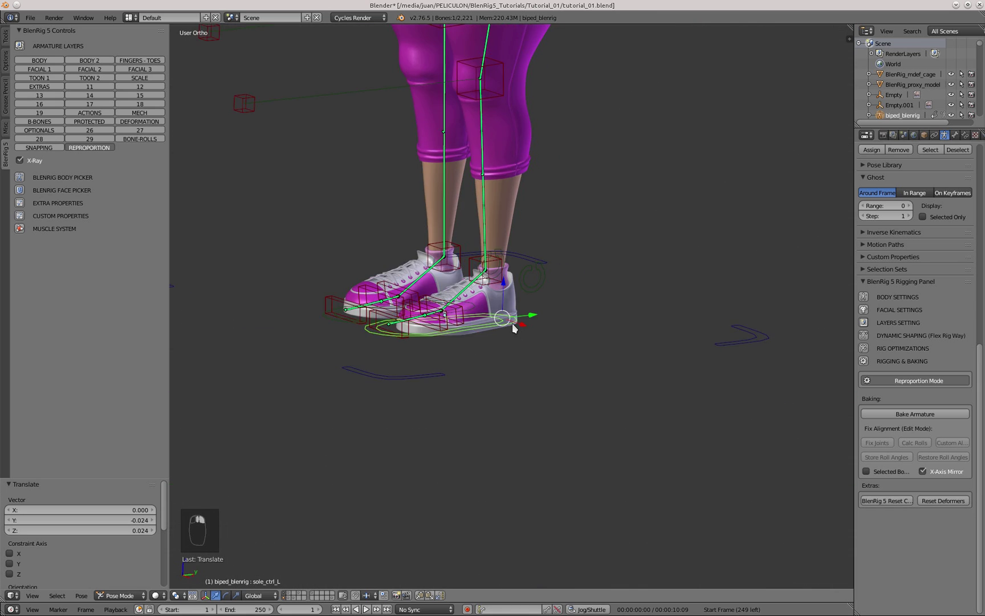
pyautogui.press('KP_1')
pyautogui.press('ctrl+KP_7')
pyautogui.press('g')
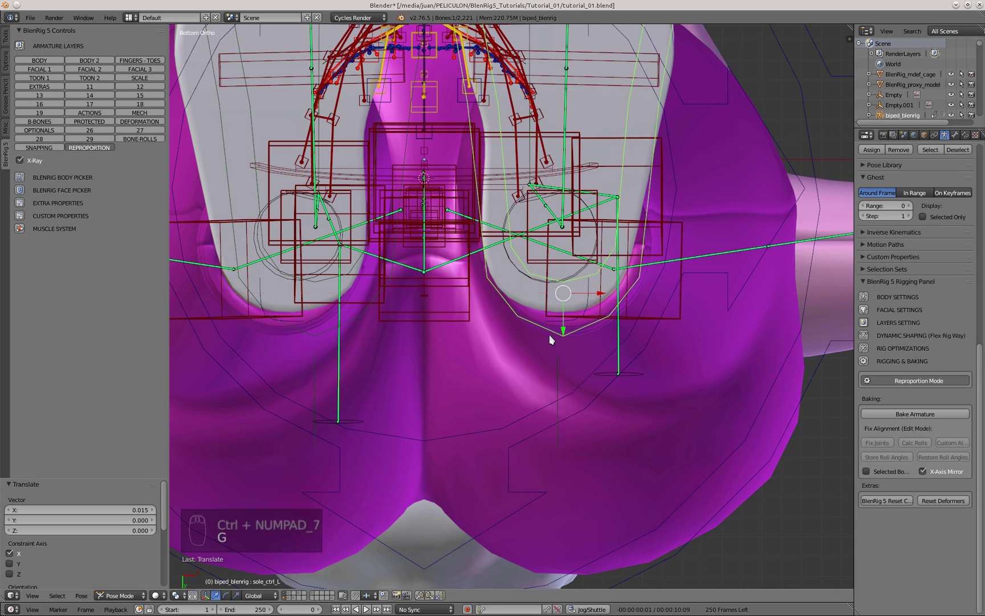
pyautogui.press('g')
pyautogui.click(556, 267)
# Align the sole_ctrl_L control with the back of the shoe's heel along Y in side view.
pyautogui.press('KP_3')
pyautogui.scroll(5, 545, 313)
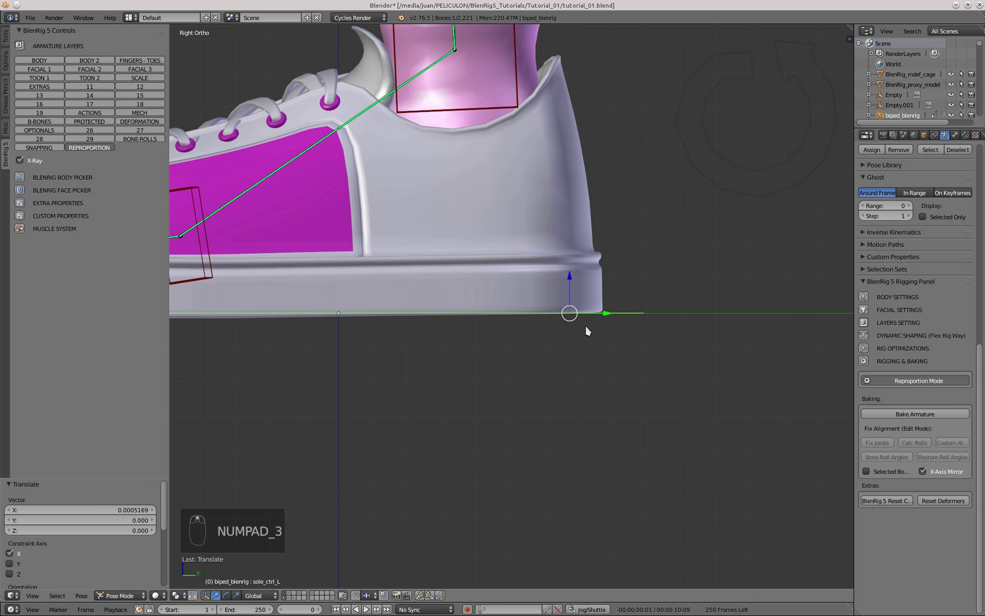
pyautogui.press('g')
pyautogui.press('y')
pyautogui.click(604, 328)
pyautogui.press('g')
pyautogui.press('y')
pyautogui.click(611, 328)
pyautogui.press('g')
pyautogui.press('y')
pyautogui.click(619, 330)
# Scale the sole_ctrl_L control to match the length of the granny's left shoe in side view.
pyautogui.scroll(-4, 619, 334)
pyautogui.moveTo(571, 336); pyautogui.dragTo(435, 411, button='middle')
pyautogui.scroll(-2, 495, 364)
pyautogui.press('s')
pyautogui.rightClick(432, 371)
pyautogui.press('KP_3')
pyautogui.scroll(3, 305, 354)
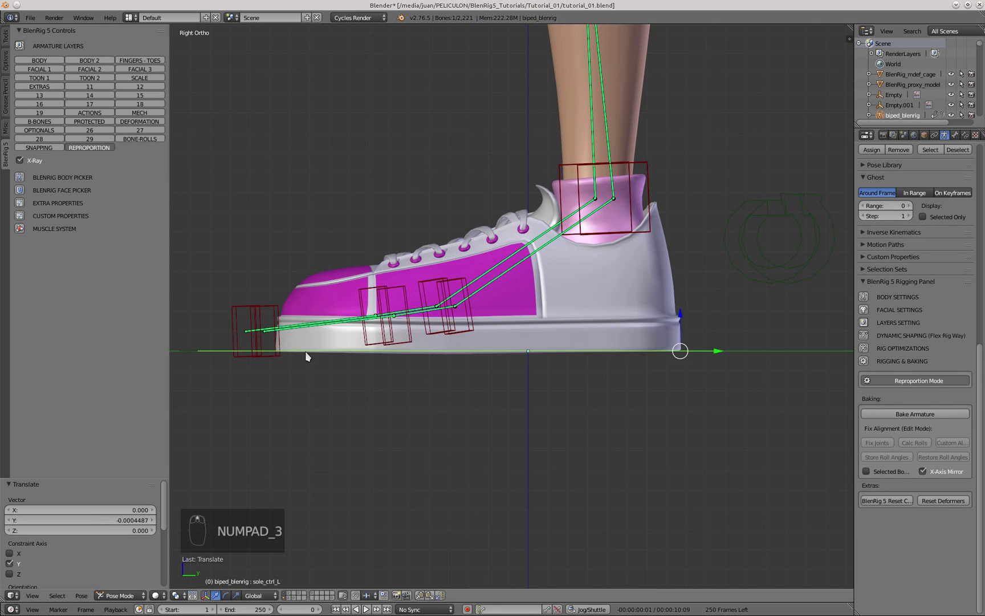
pyautogui.press('s')
pyautogui.click(311, 354)
# Reposition the left foot's joint controls, including foot_str_L, to fit the shoe and ankle in side view.
pyautogui.rightClick(288, 346)
pyautogui.press('g')
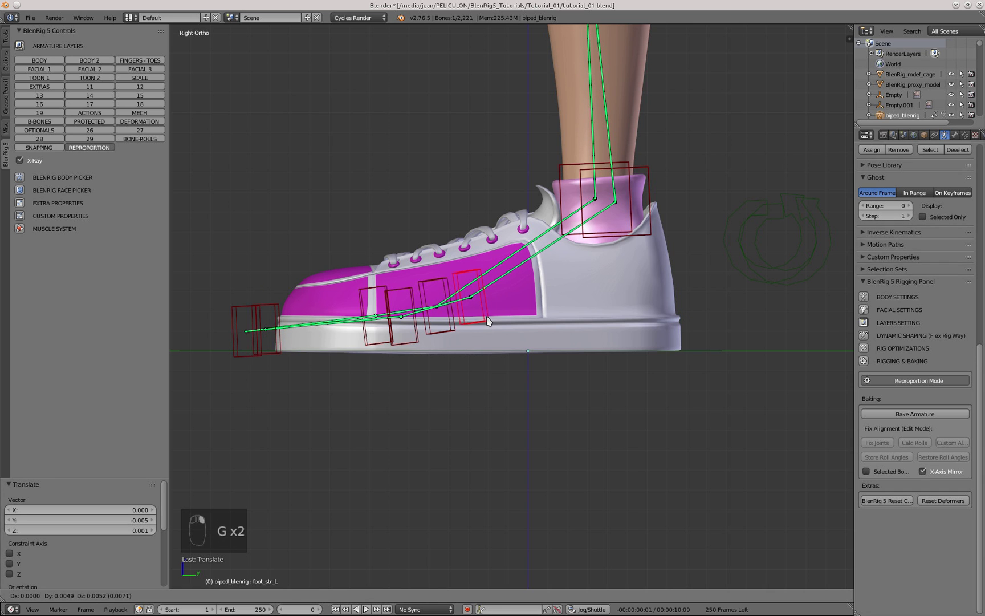
pyautogui.click(625, 249)
# Move the knee_pole_str_L control outward about 0.019 along X in front view.
pyautogui.scroll(-3, 626, 249)
pyautogui.press('KP_1')
pyautogui.scroll(2, 545, 216)
pyautogui.rightClick(515, 204)
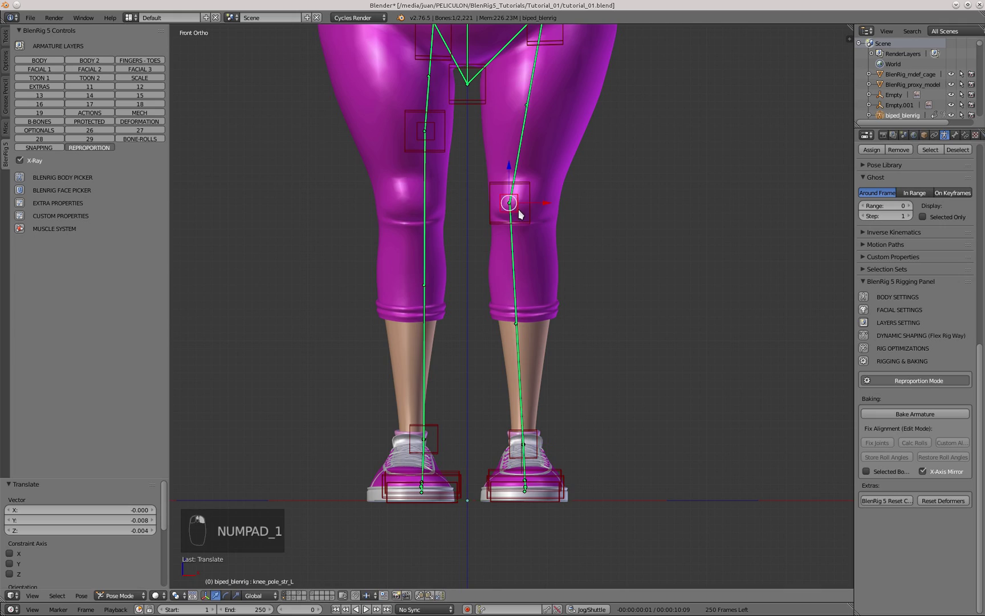
pyautogui.press('g')
pyautogui.press('x')
pyautogui.click(533, 210)
# Reposition the left clavicle joint control at the base of the neck, finishing with a shift of about 0.009 backward and 0.003 up.
pyautogui.scroll(-4, 532, 251)
pyautogui.moveTo(576, 290); pyautogui.dragTo(550, 319, button='middle')
pyautogui.keyDown('shift'); pyautogui.moveTo(588, 248); pyautogui.dragTo(557, 307, button='middle'); pyautogui.keyUp('shift')
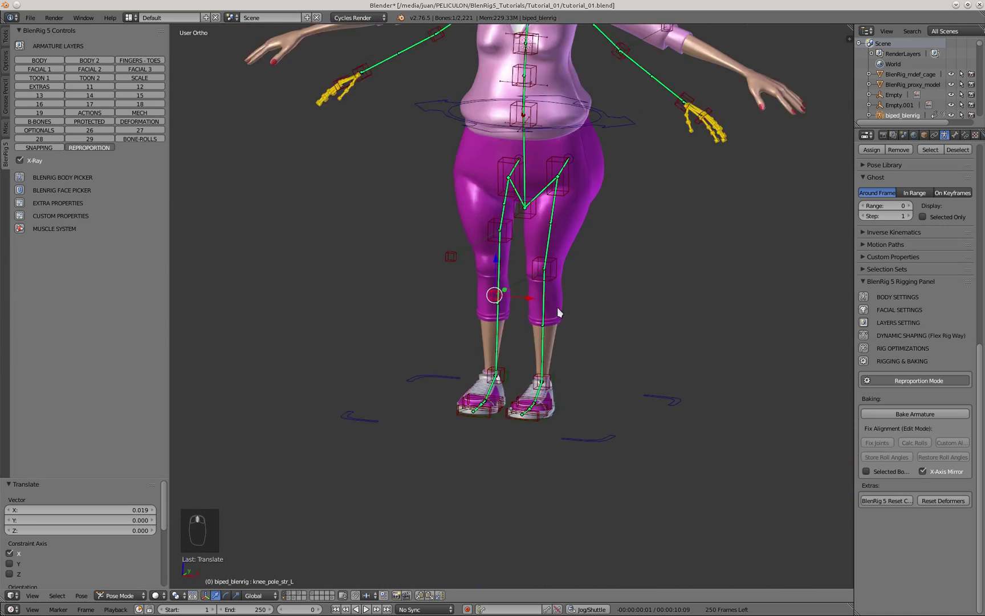
pyautogui.press('KP_1')
pyautogui.scroll(-2, 545, 245)
pyautogui.keyDown('shift'); pyautogui.moveTo(536, 114); pyautogui.dragTo(518, 245, button='middle'); pyautogui.keyUp('shift')
pyautogui.scroll(6, 516, 201)
pyautogui.scroll(3, 402, 220)
pyautogui.rightClick(401, 220)
pyautogui.moveTo(535, 359); pyautogui.dragTo(508, 366, button='middle')
pyautogui.press('g')
pyautogui.press('g')
pyautogui.click(442, 377)
pyautogui.press('g')
pyautogui.press('g')
pyautogui.click(511, 314)
# Move the shoulder_str_L control up and outward to the granny's shoulder in front view, and forward about 0.006 along Y.
pyautogui.rightClick(512, 314)
pyautogui.press('KP_1')
pyautogui.press('g')
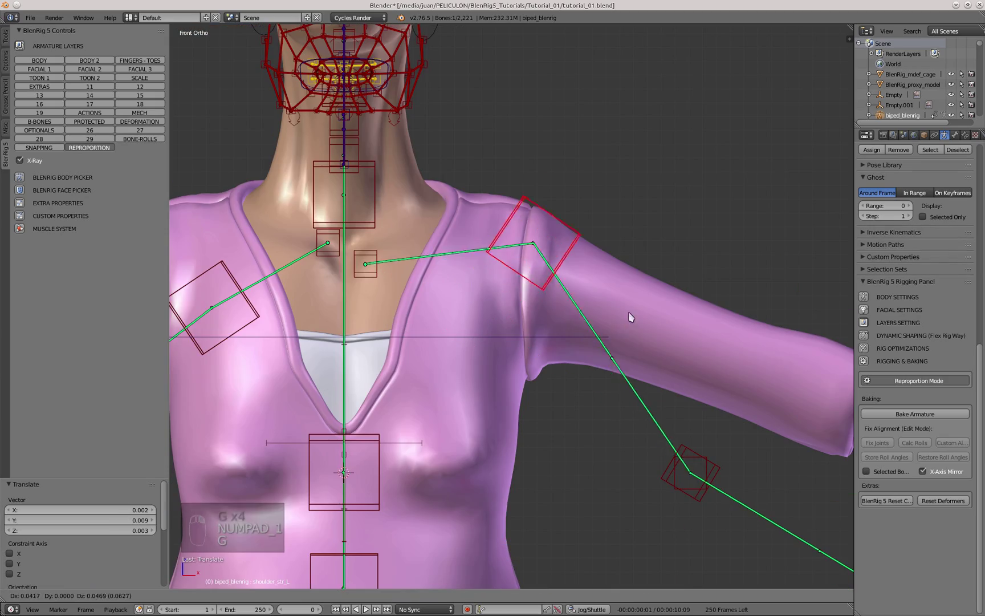
pyautogui.click(618, 340)
pyautogui.moveTo(618, 340); pyautogui.dragTo(427, 434, button='middle')
pyautogui.press('g')
pyautogui.press('y')
pyautogui.click(485, 420)
# Move the elbow_pole_str_L control outward about 0.139 and up about 0.051 to the granny's elbow in front view.
pyautogui.press('KP_1')
pyautogui.keyDown('shift'); pyautogui.moveTo(663, 430); pyautogui.dragTo(397, 285, button='middle'); pyautogui.keyUp('shift')
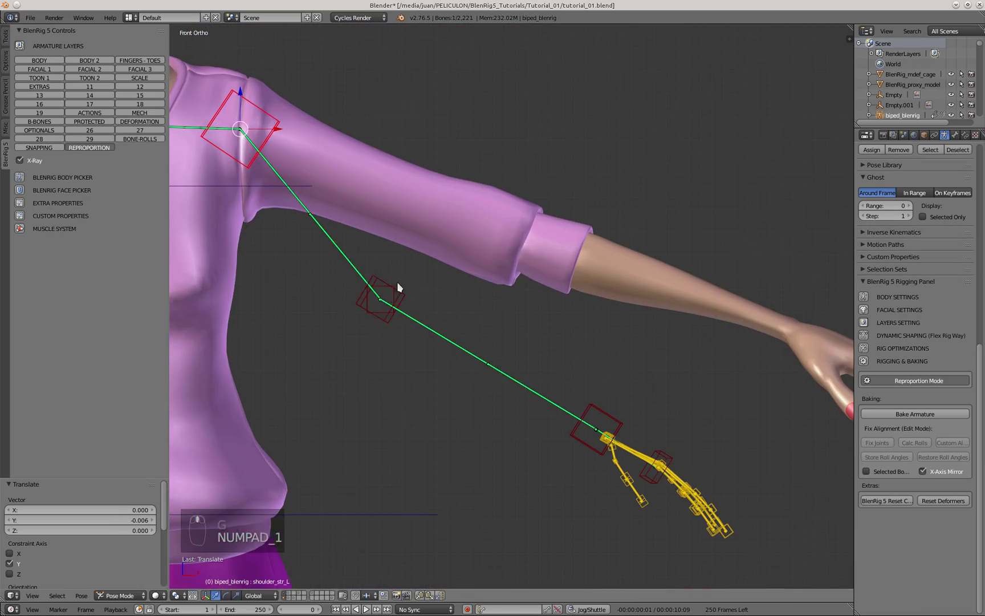
pyautogui.rightClick(399, 287)
pyautogui.press('g')
pyautogui.click(589, 245)
# Center the left elbow control inside the sleeve in top view, and refine its position along Y.
pyautogui.press('KP_7')
pyautogui.keyDown('shift'); pyautogui.moveTo(578, 240); pyautogui.dragTo(529, 24, button='middle'); pyautogui.keyUp('shift')
pyautogui.scroll(-2, 495, 394)
pyautogui.press('g')
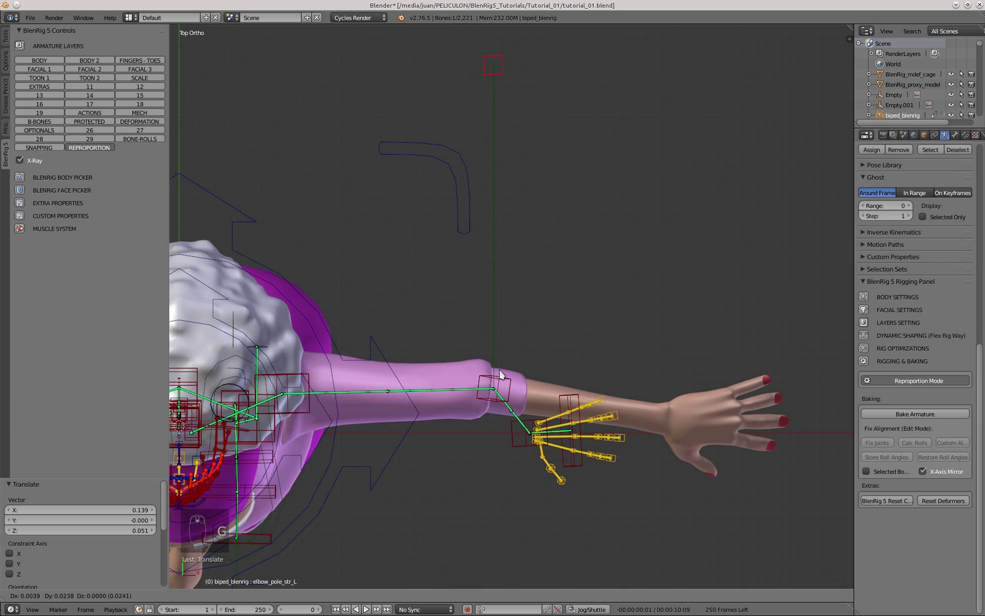
pyautogui.click(502, 378)
pyautogui.moveTo(501, 378); pyautogui.dragTo(572, 396, button='middle')
pyautogui.press('KP_7')
pyautogui.press('KP_4')
pyautogui.press('KP_7')
pyautogui.scroll(3, 508, 404)
pyautogui.press('g')
pyautogui.press('y')
pyautogui.click(506, 434)
# Lower the left elbow control about 0.005 along Z in front view.
pyautogui.moveTo(506, 434); pyautogui.dragTo(474, 272, button='middle')
pyautogui.press('KP_1')
pyautogui.scroll(-1, 474, 272)
pyautogui.press('g')
pyautogui.click(475, 285)
# Move and rotate the wrist_str_L control to match the granny's left wrist in front view, and scale it by 1.243.
pyautogui.scroll(-3, 445, 299)
pyautogui.rightClick(506, 400)
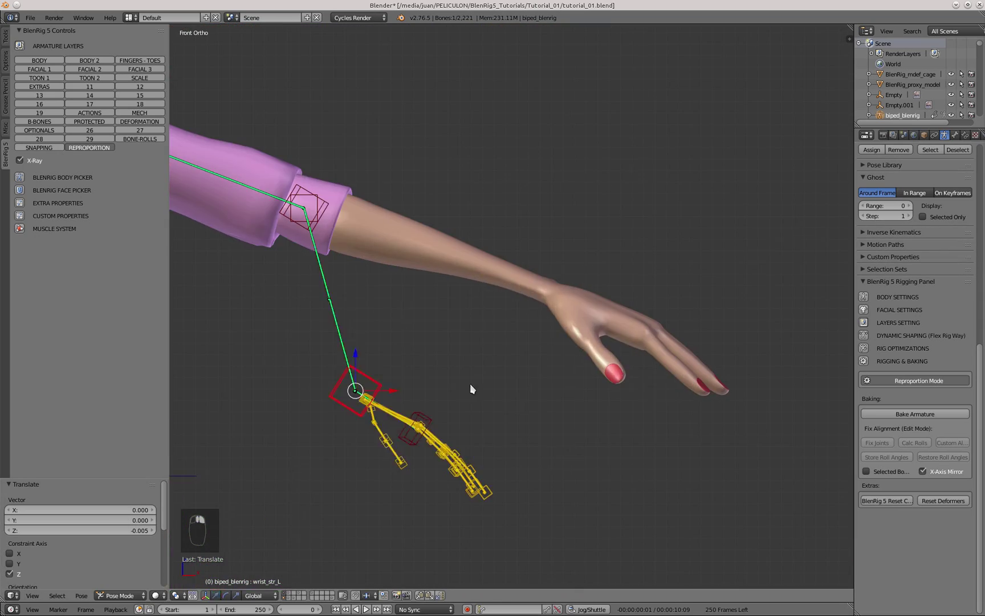
pyautogui.press('g')
pyautogui.click(661, 288)
pyautogui.scroll(3, 650, 296)
pyautogui.press('r')
pyautogui.click(748, 347)
pyautogui.press('g')
pyautogui.click(743, 340)
pyautogui.press('s')
pyautogui.click(797, 313)
# Move the wrist_str_L control about 0.021 along Y to center the hand bones in the granny's left hand.
pyautogui.scroll(-3, 721, 345)
pyautogui.moveTo(721, 345); pyautogui.dragTo(488, 495, button='middle')
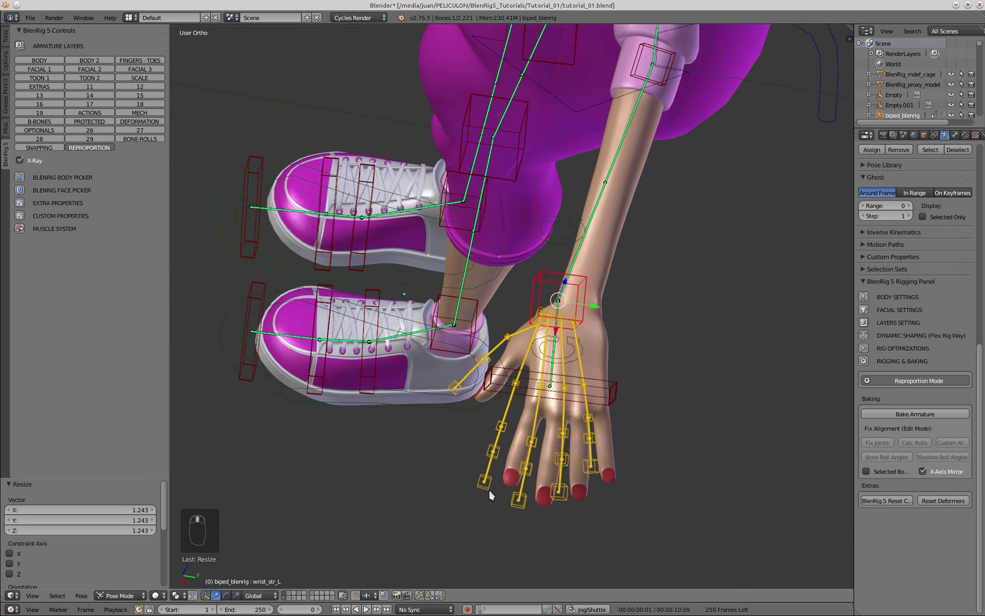
pyautogui.press('g')
pyautogui.press('y')
pyautogui.click(684, 293)
pyautogui.scroll(-2, 684, 293)
pyautogui.moveTo(684, 293); pyautogui.dragTo(587, 302, button='middle')
pyautogui.scroll(2, 684, 311)
pyautogui.press('r')
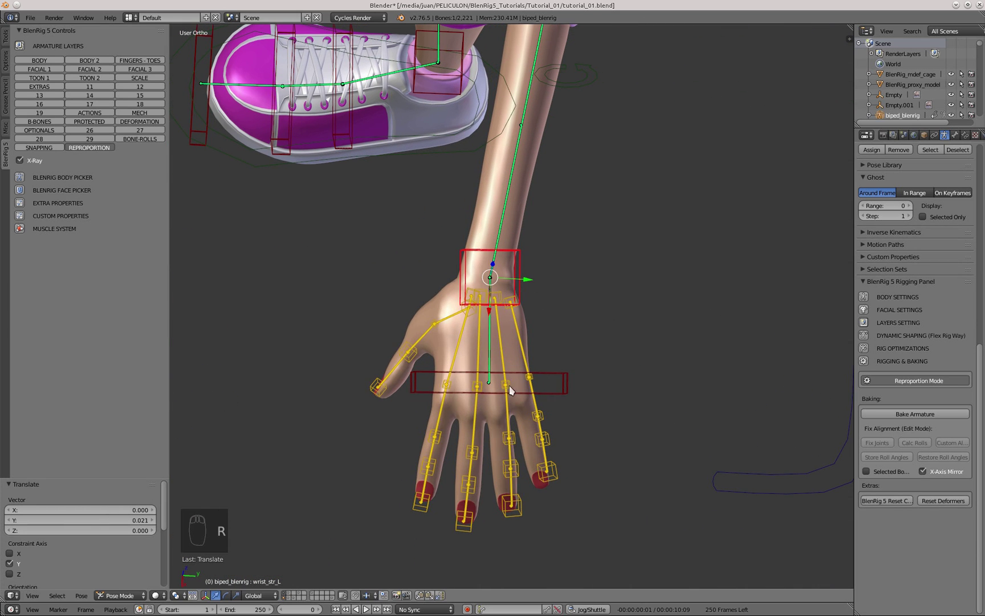
# Show the wireframe of granny_body with Optimal Display enabled in its subdivision modifier, and reselect the rig.
pyautogui.rightClick(528, 210)
pyautogui.click(924, 134)
pyautogui.click(865, 417)
pyautogui.click(944, 134)
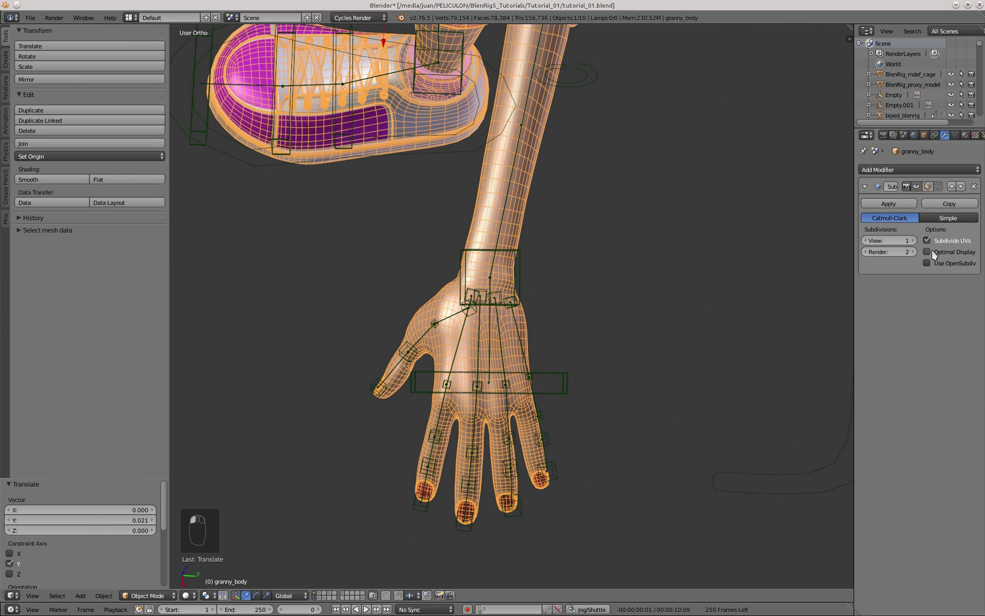
pyautogui.click(929, 251)
pyautogui.rightClick(473, 313)
# Move the hand_str_L control at the left knuckles to fit the granny's palm in front view.
pyautogui.scroll(2, 472, 313)
pyautogui.keyDown('shift'); pyautogui.moveTo(473, 344); pyautogui.dragTo(530, 279, button='middle'); pyautogui.keyUp('shift')
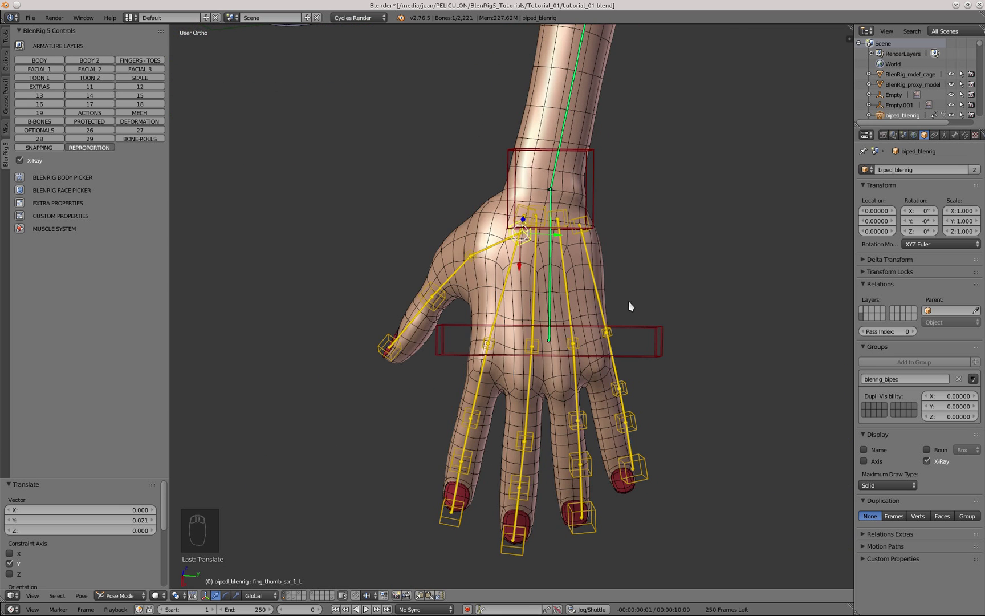
pyautogui.rightClick(648, 326)
pyautogui.press('KP_1')
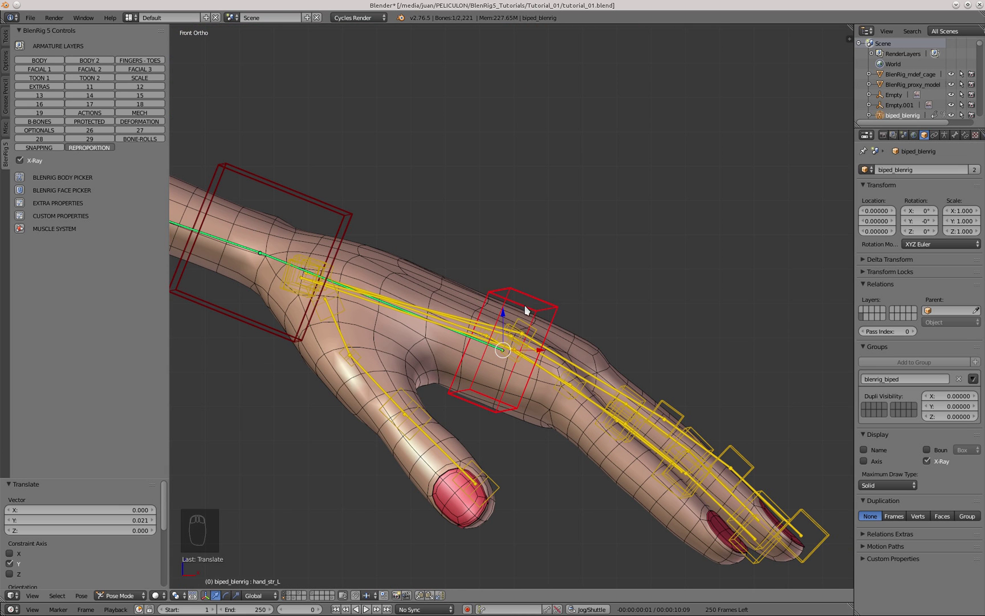
pyautogui.press('g')
pyautogui.click(578, 334)
pyautogui.press('g')
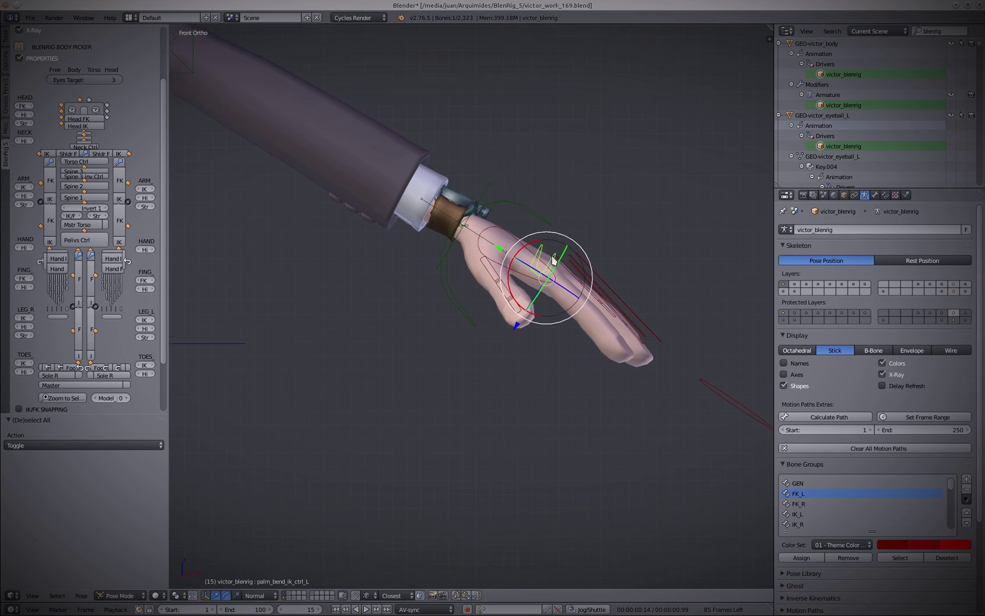
# Bend the victor rig's left palm by rotating palm_bend_ik_ctrl_L in front view.
pyautogui.press('r')
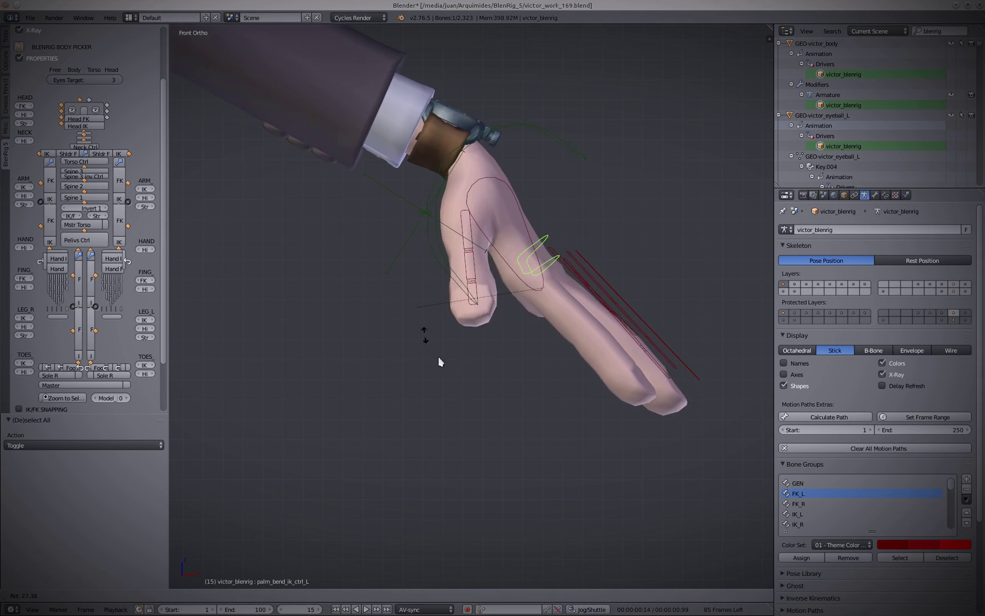
pyautogui.click(466, 374)
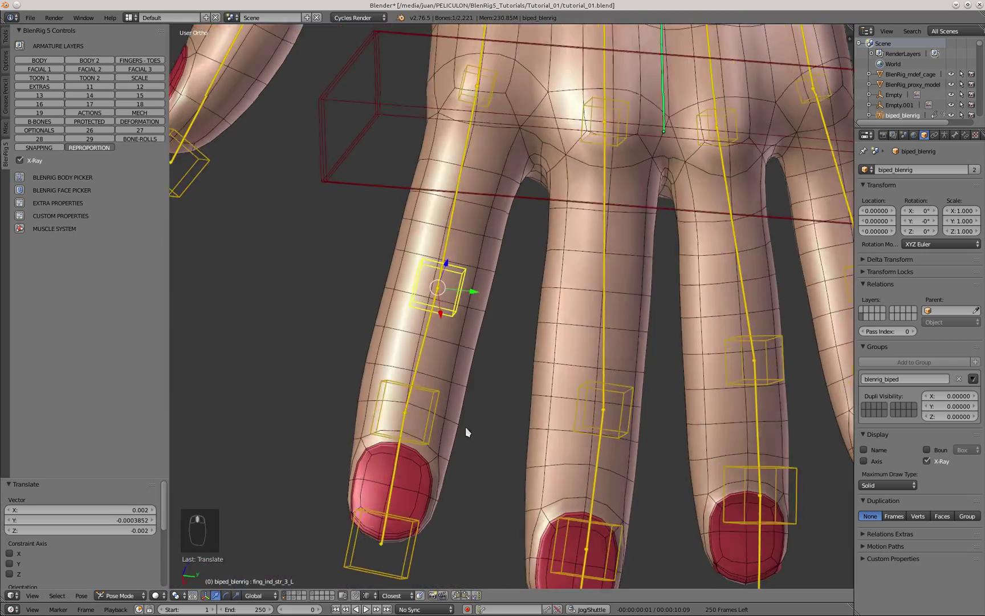
# Fit the left middle finger's joint controls inside the granny's middle finger from several angles.
pyautogui.rightClick(604, 409)
pyautogui.press('g')
pyautogui.click(614, 256)
pyautogui.moveTo(614, 256); pyautogui.dragTo(435, 334, button='middle')
pyautogui.press('g')
pyautogui.click(712, 319)
pyautogui.rightClick(575, 342)
pyautogui.press('g')
pyautogui.click(613, 321)
pyautogui.rightClick(488, 290)
pyautogui.press('g')
# Place fing_mid_str_5_L at the granny's left middle fingertip and fine-tune fing_mid_str_4_L at the last joint.
pyautogui.rightClick(639, 365)
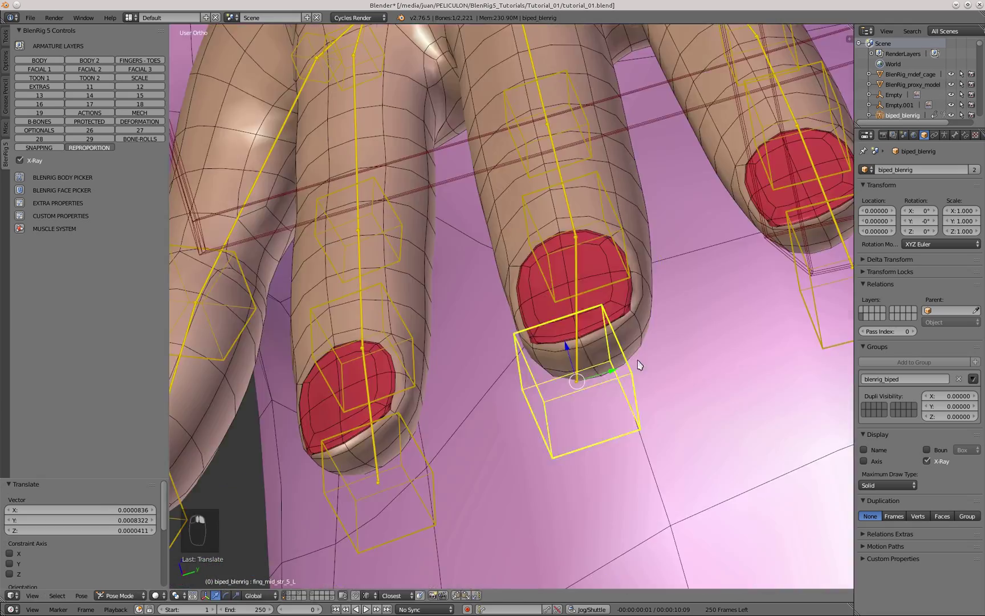
pyautogui.press('g')
pyautogui.moveTo(639, 365); pyautogui.dragTo(535, 323, button='middle')
pyautogui.click(616, 294)
pyautogui.rightClick(563, 228)
pyautogui.press('g')
pyautogui.click(567, 226)
pyautogui.moveTo(567, 227); pyautogui.dragTo(513, 235, button='middle')
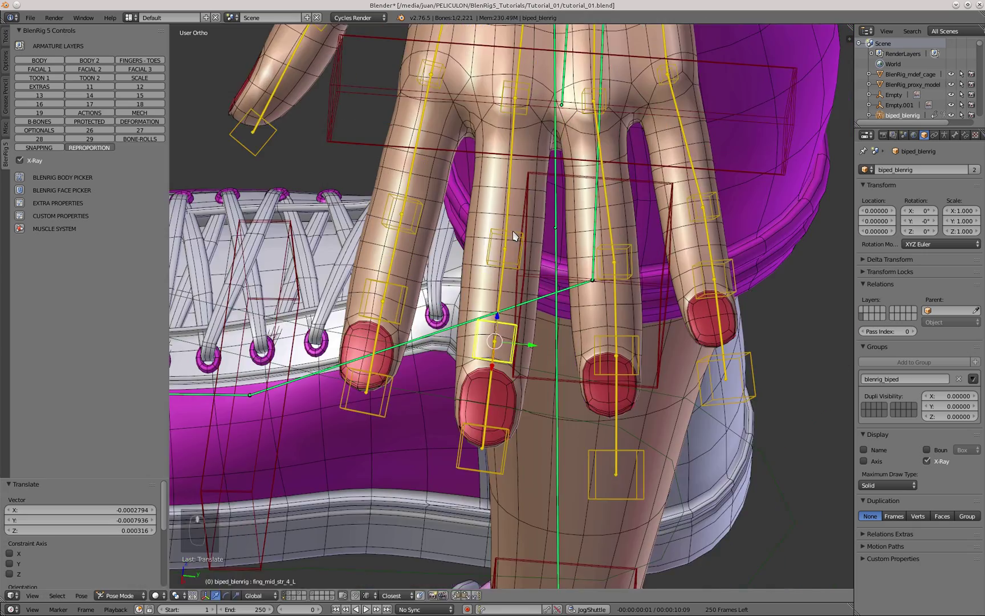
# Fit the left ring finger's joint and tip controls inside the granny's ring finger.
pyautogui.rightClick(512, 235)
pyautogui.scroll(-2, 356, 192)
pyautogui.scroll(4, 528, 217)
pyautogui.moveTo(519, 322); pyautogui.dragTo(462, 393, button='middle')
pyautogui.rightClick(535, 319)
pyautogui.press('g')
pyautogui.click(536, 326)
pyautogui.press('g')
pyautogui.click(571, 303)
pyautogui.rightClick(456, 373)
pyautogui.press('g')
pyautogui.click(462, 355)
pyautogui.press('g')
pyautogui.click(462, 392)
# Align the left little finger's joint controls with the knuckle lines of the granny's mesh.
pyautogui.scroll(-2, 442, 248)
pyautogui.rightClick(438, 314)
pyautogui.press('g')
pyautogui.click(444, 318)
pyautogui.moveTo(444, 317); pyautogui.dragTo(411, 319, button='middle')
pyautogui.rightClick(480, 299)
pyautogui.scroll(2, 480, 300)
pyautogui.press('g')
pyautogui.click(454, 295)
pyautogui.press('g')
pyautogui.click(442, 323)
# Place fing_lit_str_5_L at the left little fingertip and fine-tune fing_lit_str_3_L inside the finger.
pyautogui.moveTo(502, 323); pyautogui.dragTo(451, 404, button='middle')
pyautogui.rightClick(439, 382)
pyautogui.press('g')
pyautogui.click(438, 385)
pyautogui.press('g')
pyautogui.click(512, 356)
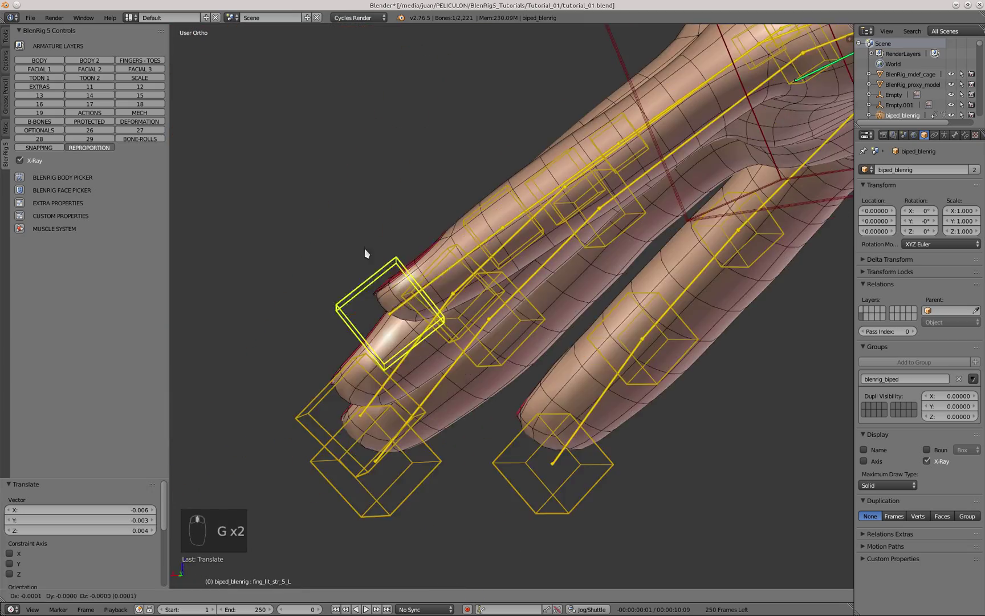
pyautogui.click(365, 249)
pyautogui.moveTo(365, 249); pyautogui.dragTo(523, 253, button='middle')
pyautogui.rightClick(488, 285)
pyautogui.press('g')
pyautogui.click(525, 252)
pyautogui.rightClick(602, 230)
# Move buttock_ctrl_R about 0.087 along Y and 0.019 along Z to the back of the granny's buttocks in side view.
pyautogui.moveTo(603, 230); pyautogui.dragTo(581, 336, button='middle')
pyautogui.scroll(-4, 534, 386)
pyautogui.press('KP_1')
pyautogui.press('KP_3')
pyautogui.scroll(-4, 341, 227)
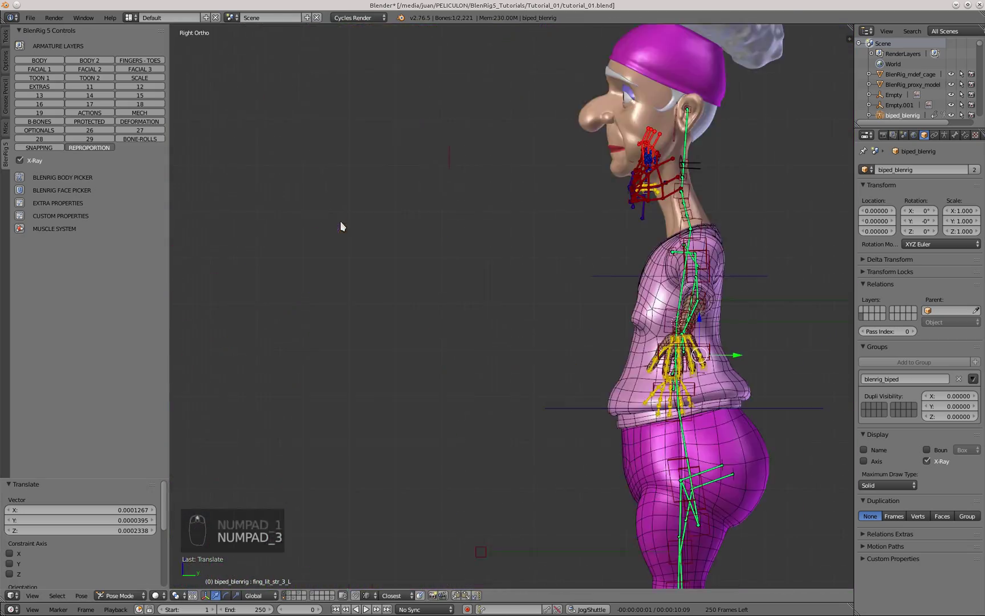
pyautogui.keyDown('shift'); pyautogui.moveTo(778, 521); pyautogui.dragTo(613, 426, button='middle'); pyautogui.keyUp('shift')
pyautogui.scroll(3, 613, 426)
pyautogui.rightClick(613, 428)
pyautogui.press('g')
pyautogui.click(680, 409)
pyautogui.scroll(-5, 680, 408)
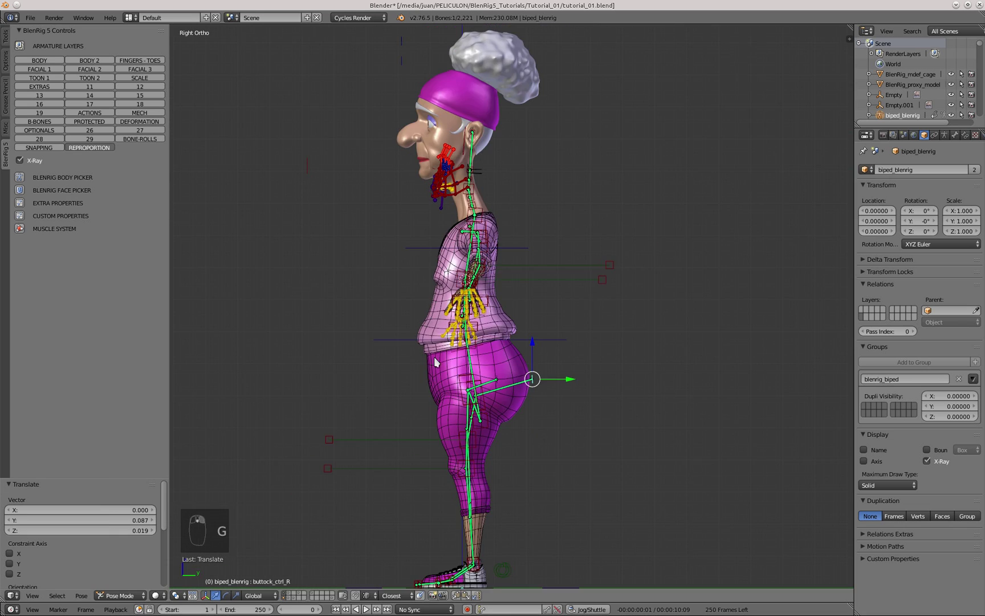
# Raise neck_ctrl_4_str about 0.084 along Z and refine its position at the base of the granny's head in side view.
pyautogui.scroll(8, 501, 312)
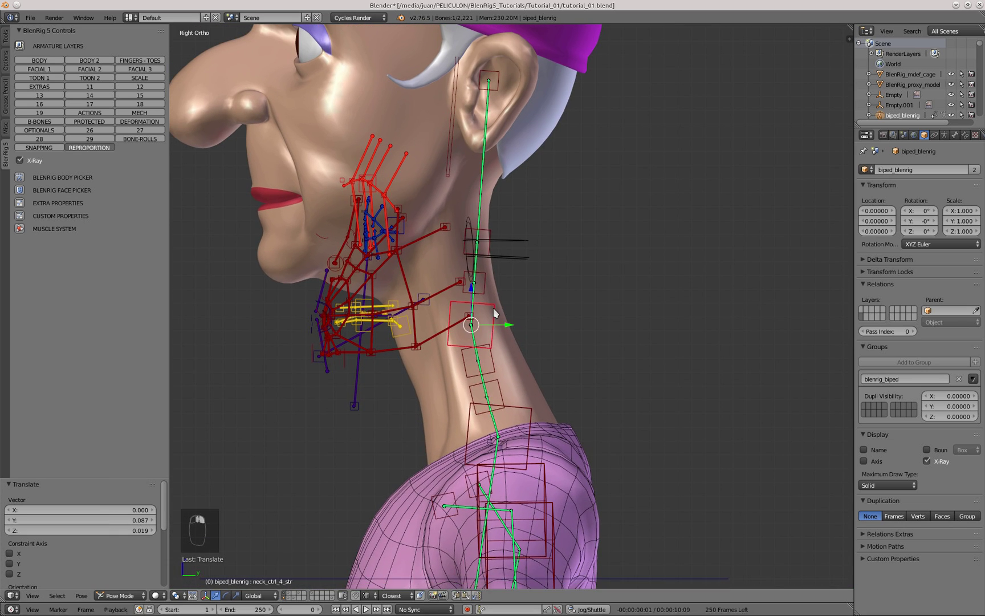
pyautogui.press('g')
pyautogui.click(520, 272)
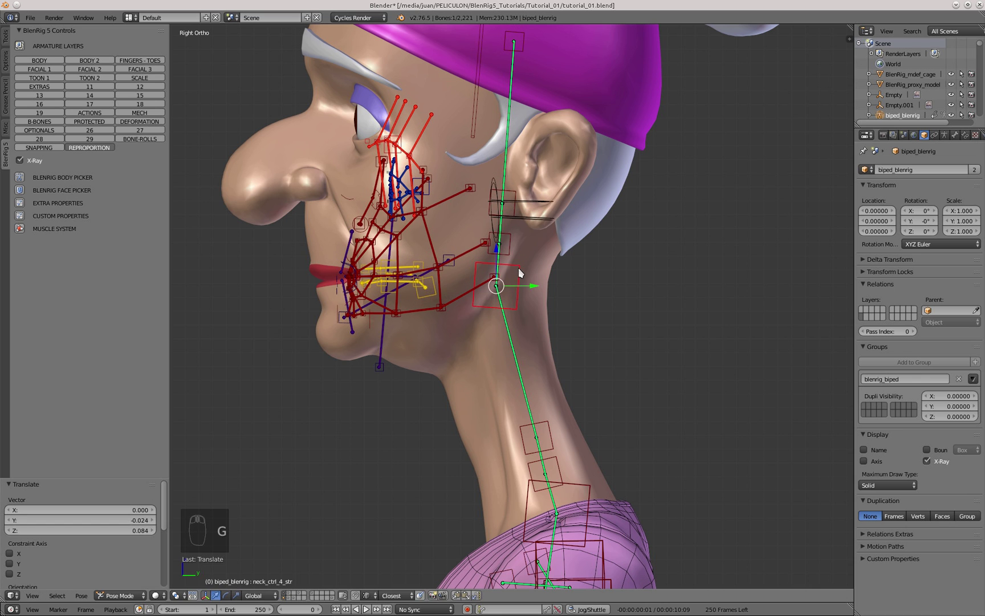
pyautogui.press('g')
pyautogui.click(489, 277)
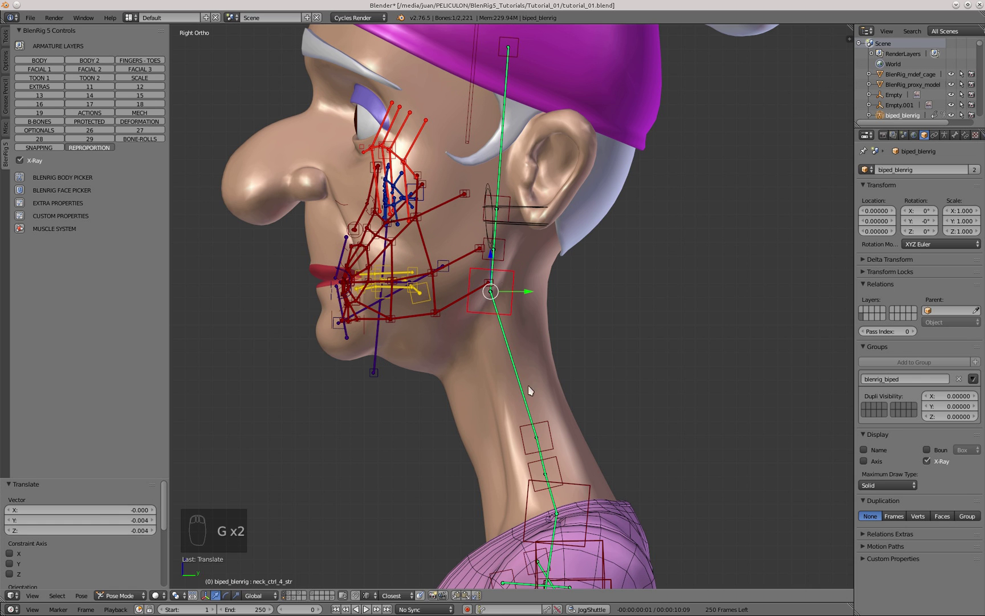
# Raise neck_ctrl_3_str about 0.045 and neck_ctrl_2_str about 0.016 along Z, following the curve of the neck.
pyautogui.rightClick(556, 453)
pyautogui.press('g')
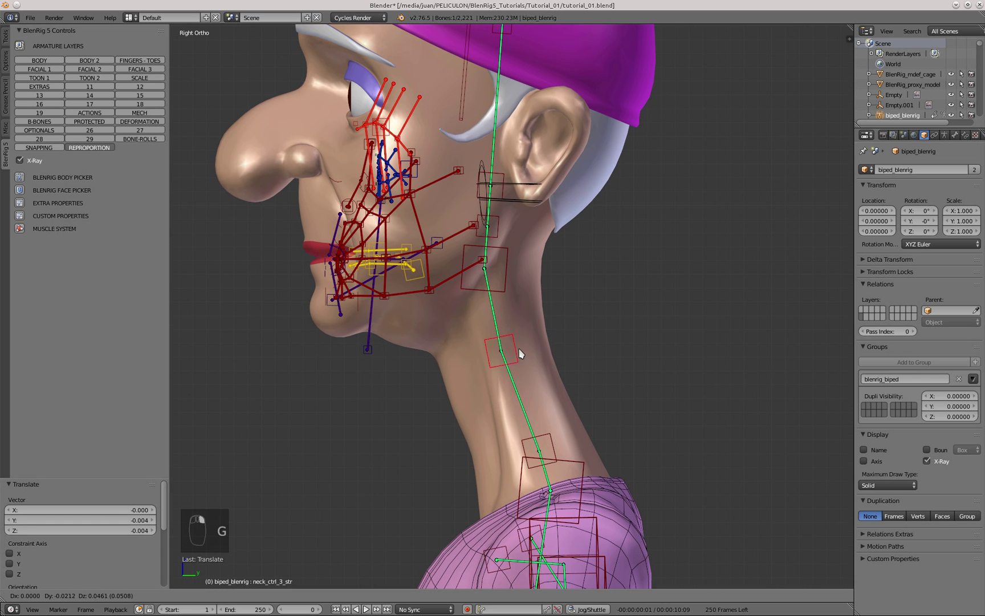
pyautogui.click(520, 353)
pyautogui.rightClick(551, 445)
pyautogui.press('g')
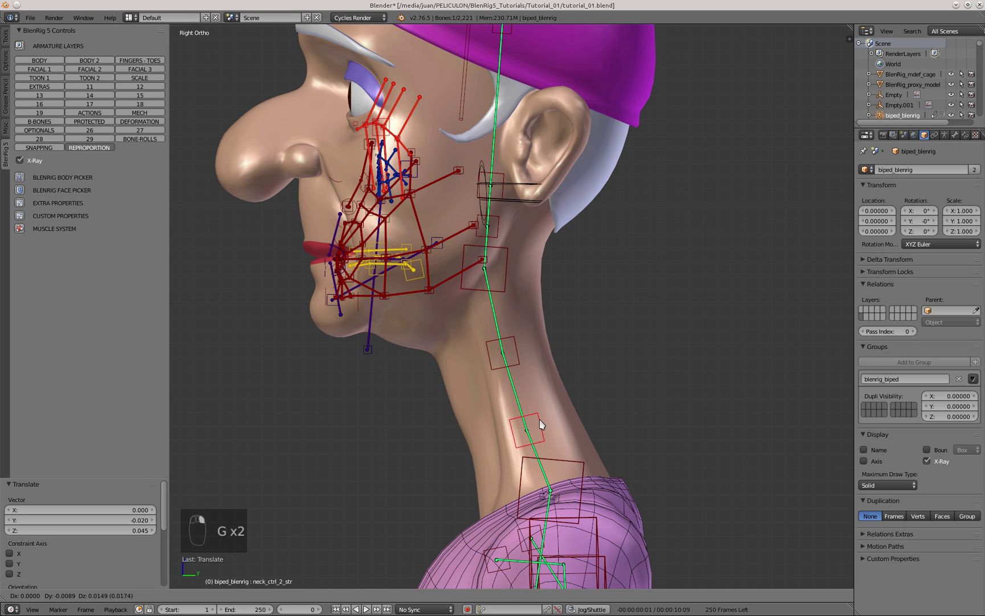
pyautogui.click(540, 423)
pyautogui.scroll(-5, 473, 288)
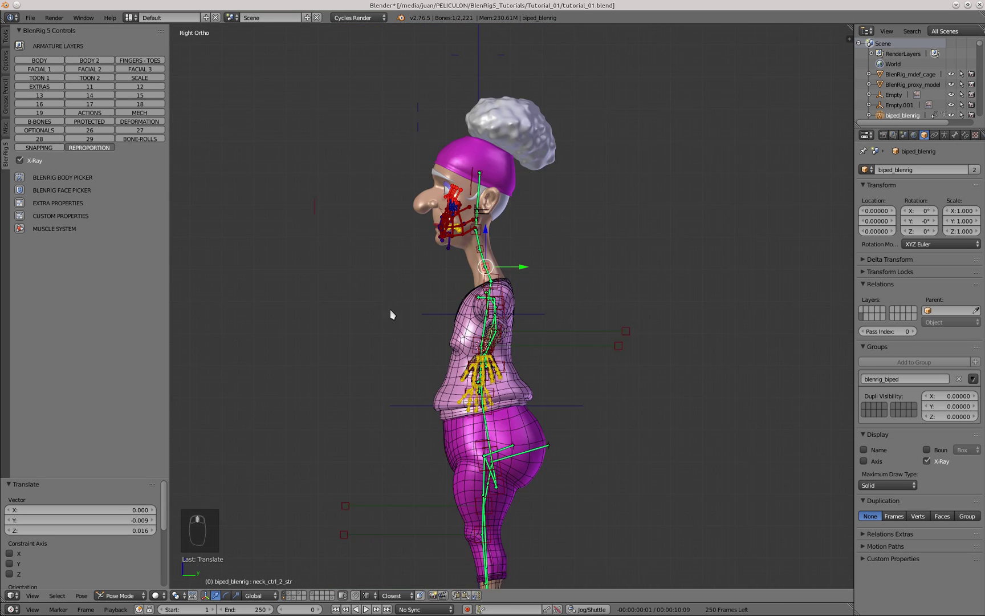
# Clear the bone selection and select all left-side bones with the pattern *_L.
pyautogui.press('KP_1')
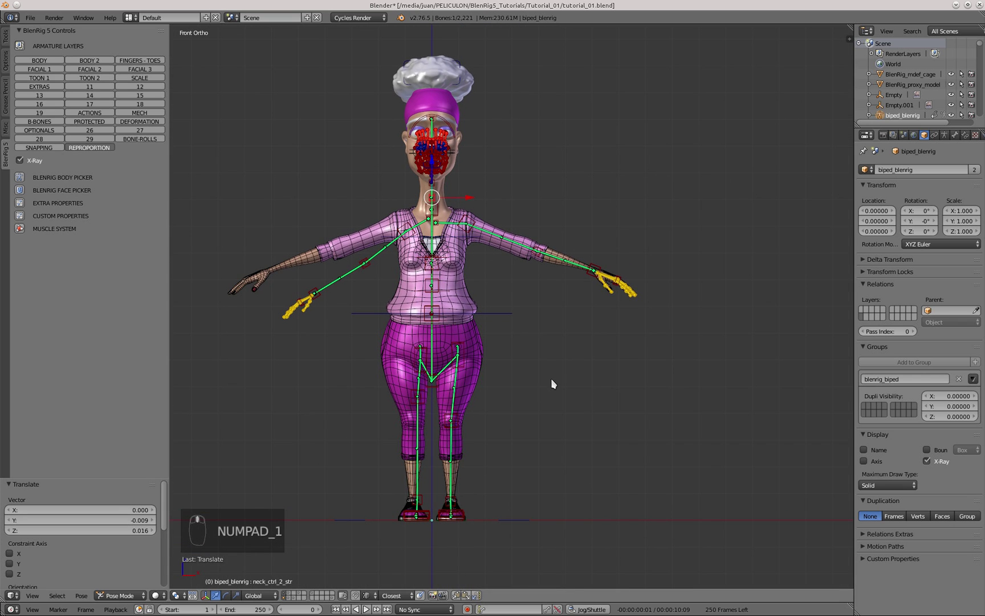
pyautogui.press('a')
pyautogui.press('a')
pyautogui.press('KP_1')
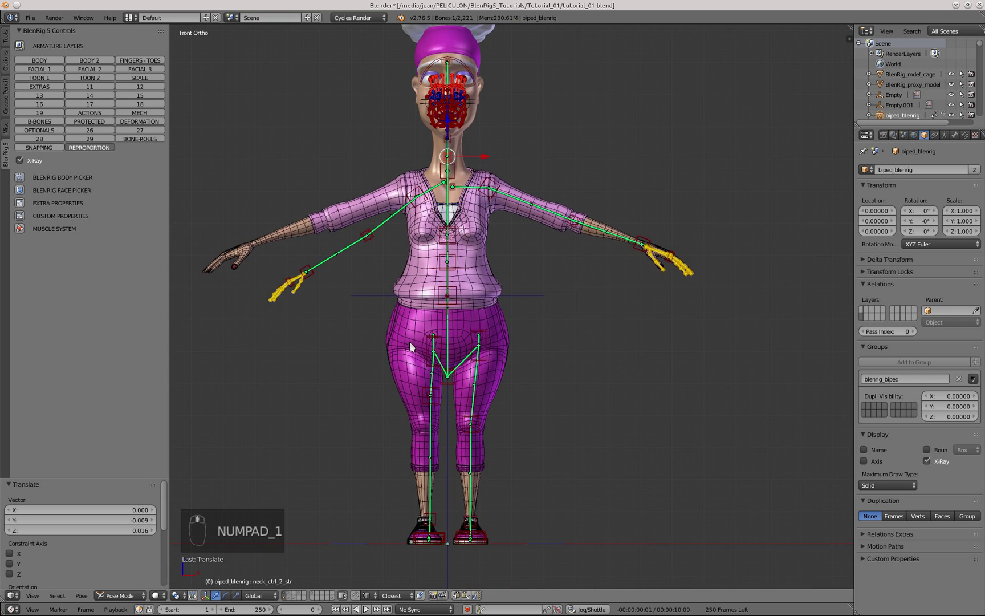
pyautogui.keyDown('shift'); pyautogui.moveTo(553, 379); pyautogui.dragTo(548, 388, button='middle'); pyautogui.keyUp('shift')
pyautogui.press('a')
pyautogui.press('a')
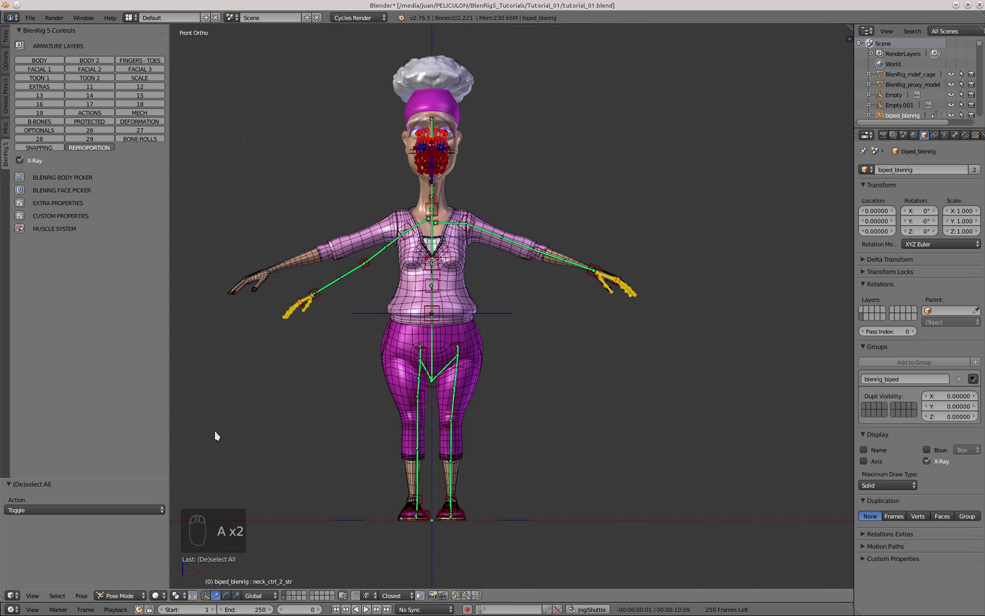
pyautogui.click(66, 595)
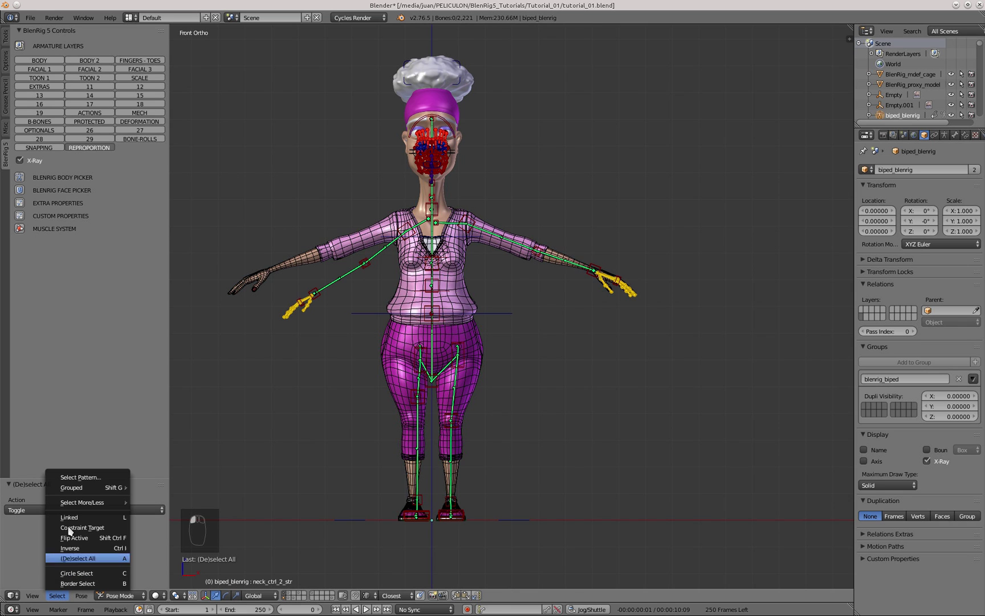
pyautogui.click(122, 478)
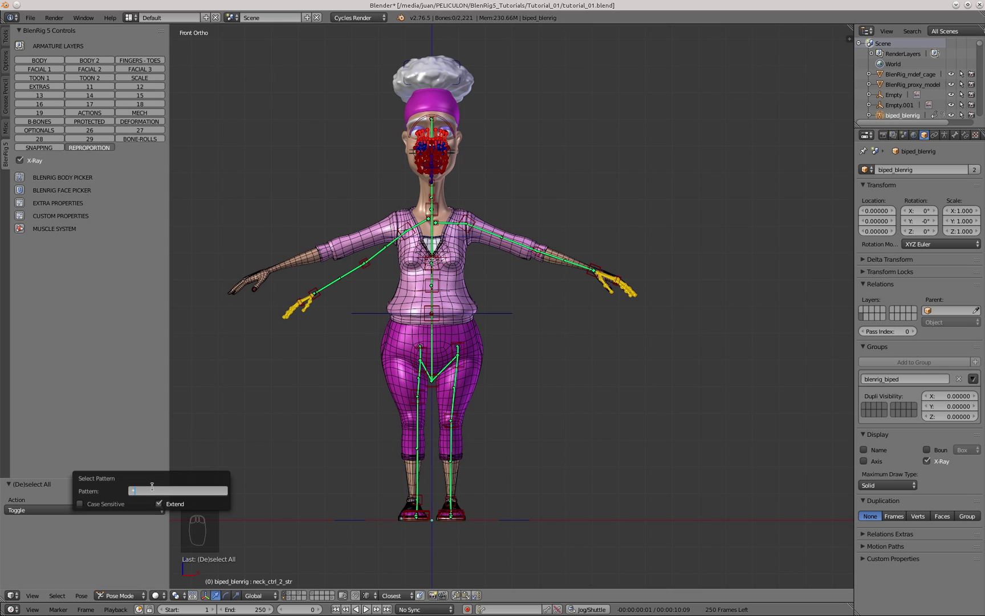
pyautogui.write('_L')
pyautogui.press('Return')
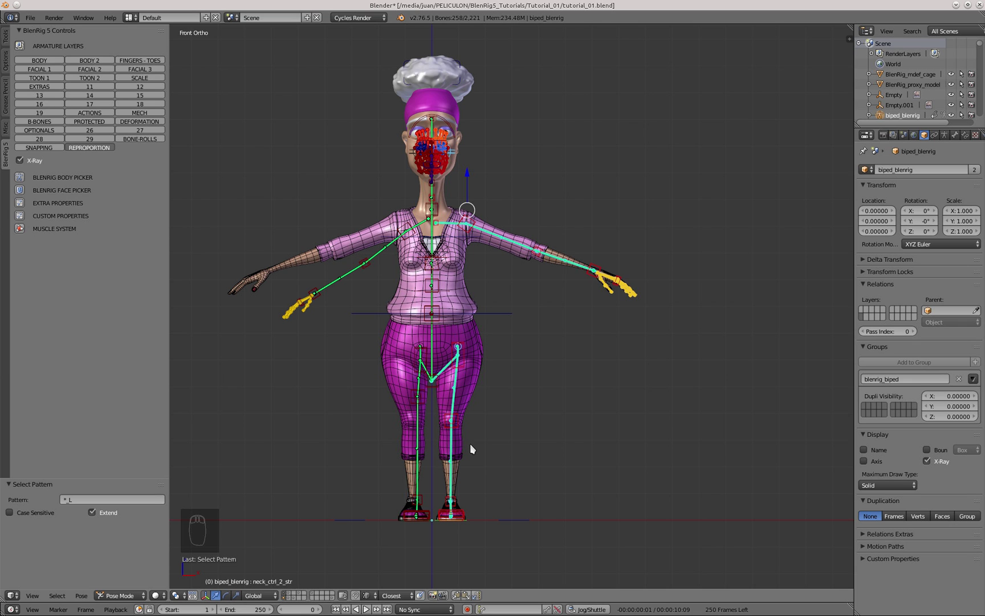
# Copy the left side's pose and paste it flipped on the X axis, then deselect all bones.
pyautogui.click(478, 596)
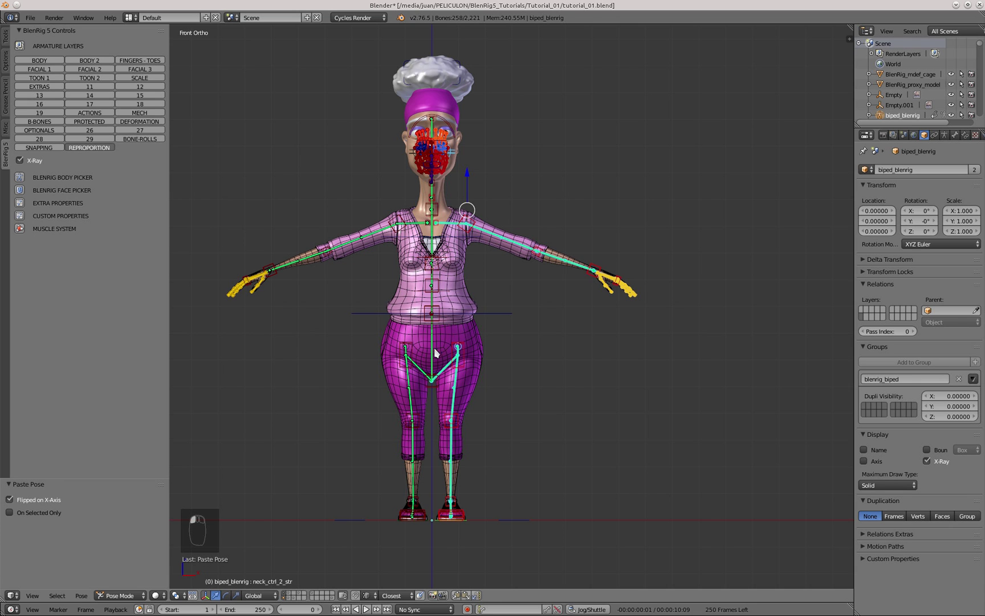
pyautogui.press('a')
pyautogui.moveTo(604, 302); pyautogui.dragTo(485, 308, button='middle')
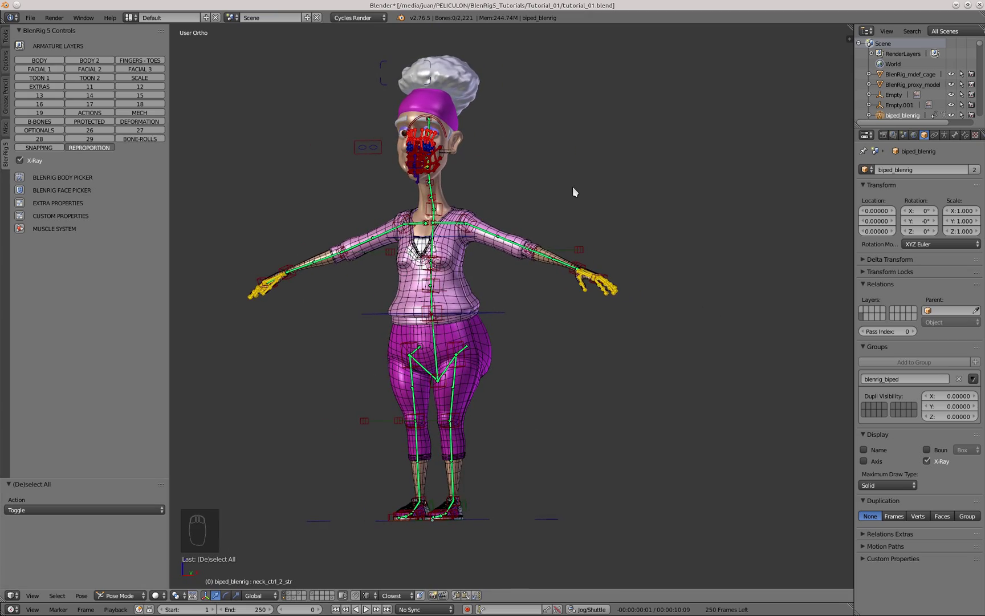
pyautogui.press('KP_1')
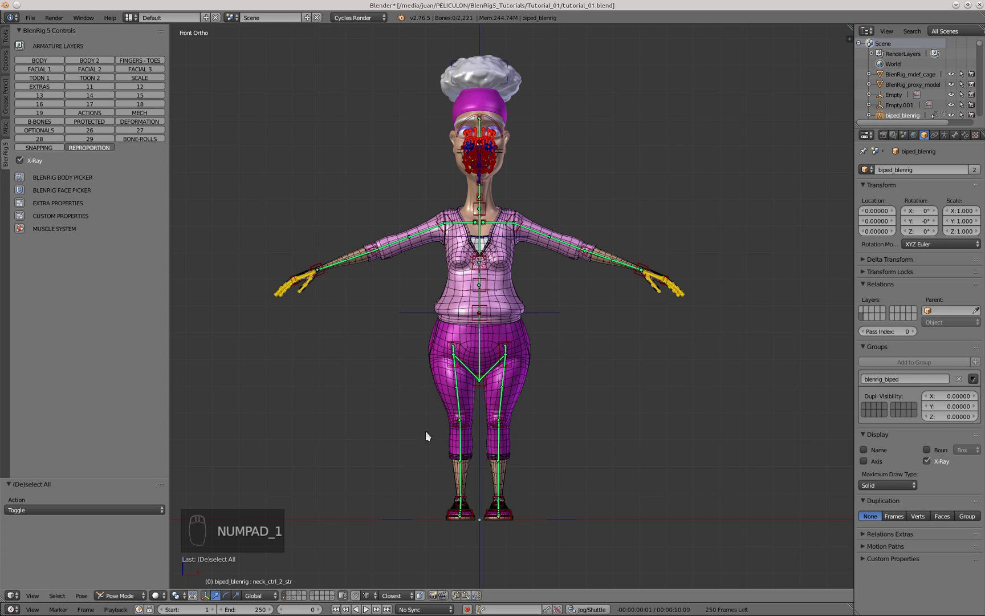
# Show the mesh deform cage, update it by advancing to frame 1, and display the TOON 1 and TOON 2 bone layers.
pyautogui.click(287, 598)
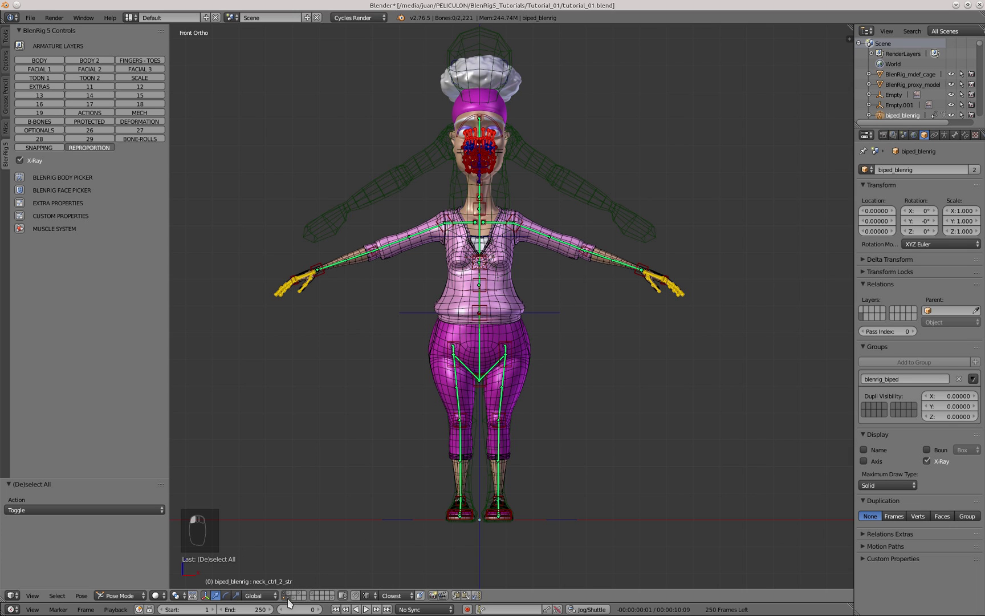
pyautogui.press('Right')
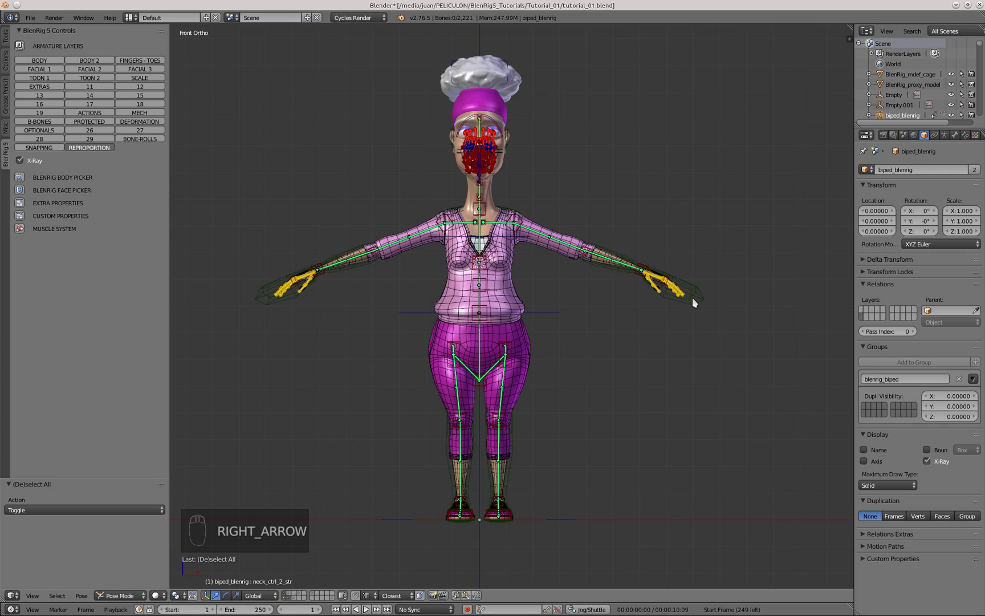
pyautogui.rightClick(692, 297)
pyautogui.moveTo(680, 303)
pyautogui.mouseDown(button='middle')
pyautogui.moveTo(592, 323)
pyautogui.moveTo(547, 304)
pyautogui.moveTo(565, 291)
pyautogui.moveTo(526, 279)
pyautogui.moveTo(451, 282)
pyautogui.moveTo(536, 268)
pyautogui.moveTo(413, 293)
pyautogui.moveTo(655, 268)
pyautogui.moveTo(431, 319)
pyautogui.moveTo(458, 280)
pyautogui.mouseUp(button='middle')
pyautogui.press('z')
pyautogui.press('KP_1')
pyautogui.press('z')
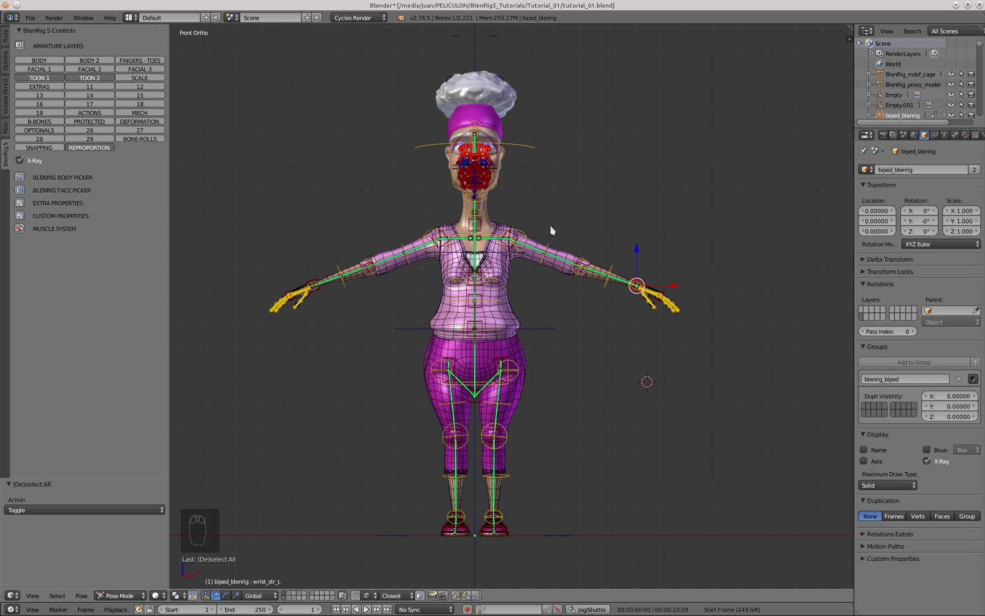
# Enable X-Ray display for BlenRig_mdef_cage.
pyautogui.scroll(4, 557, 274)
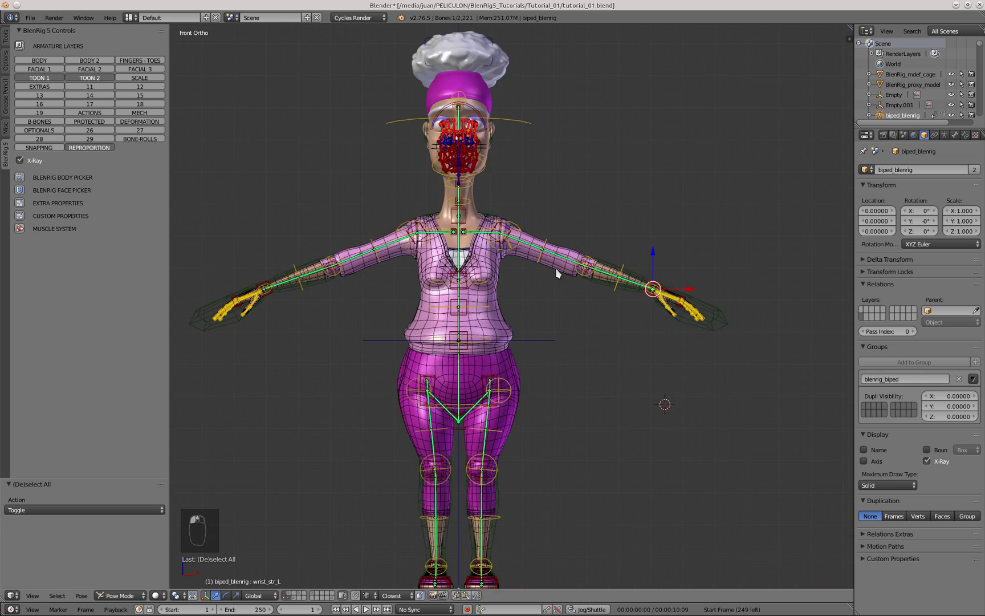
pyautogui.press('z')
pyautogui.press('z')
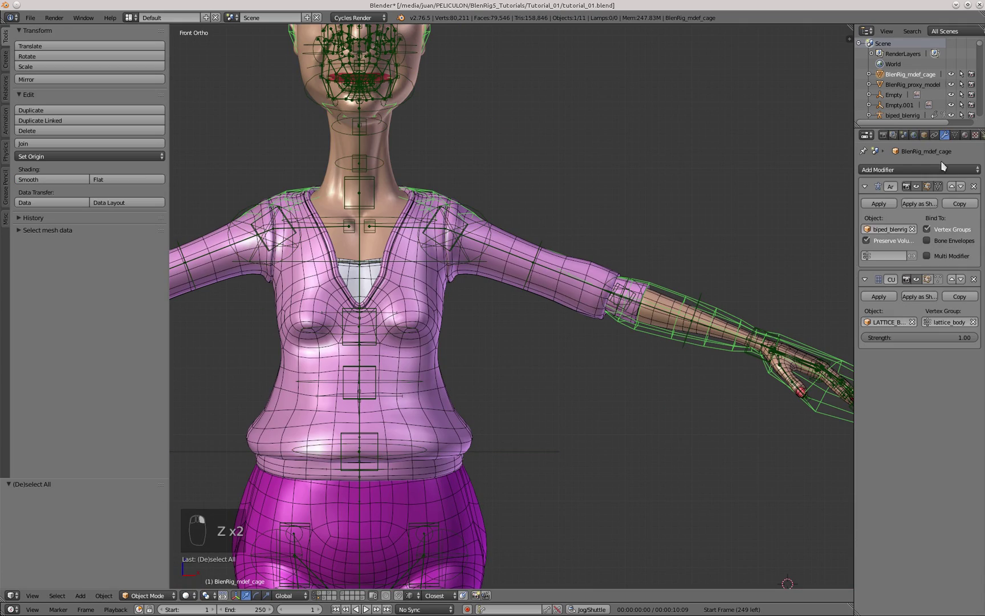
pyautogui.click(924, 136)
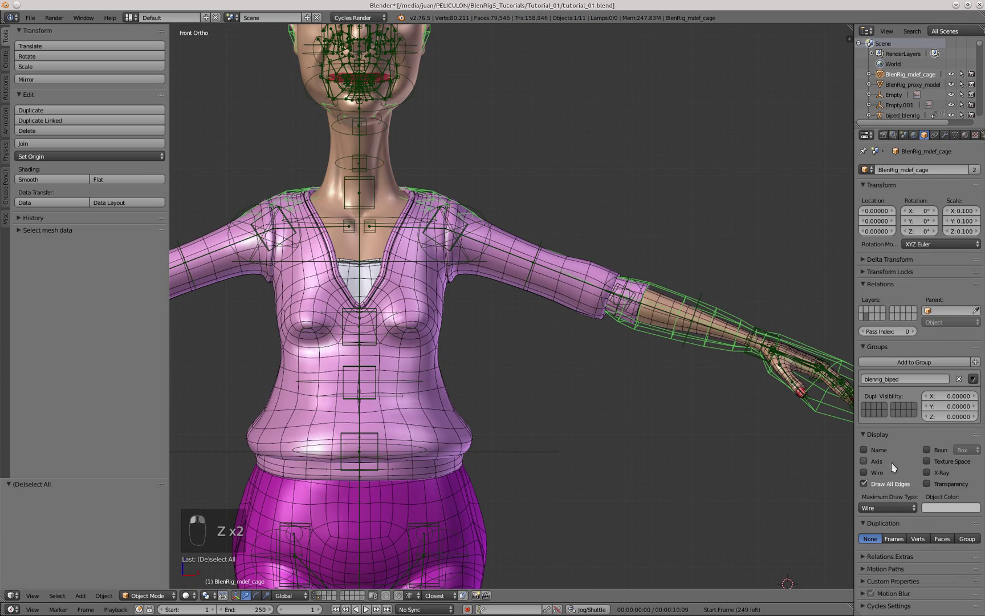
pyautogui.click(927, 472)
# Scale up arm_toon_L to enclose the granny's upper arm, and scale forearm_toon_L by about 1.113.
pyautogui.press('s')
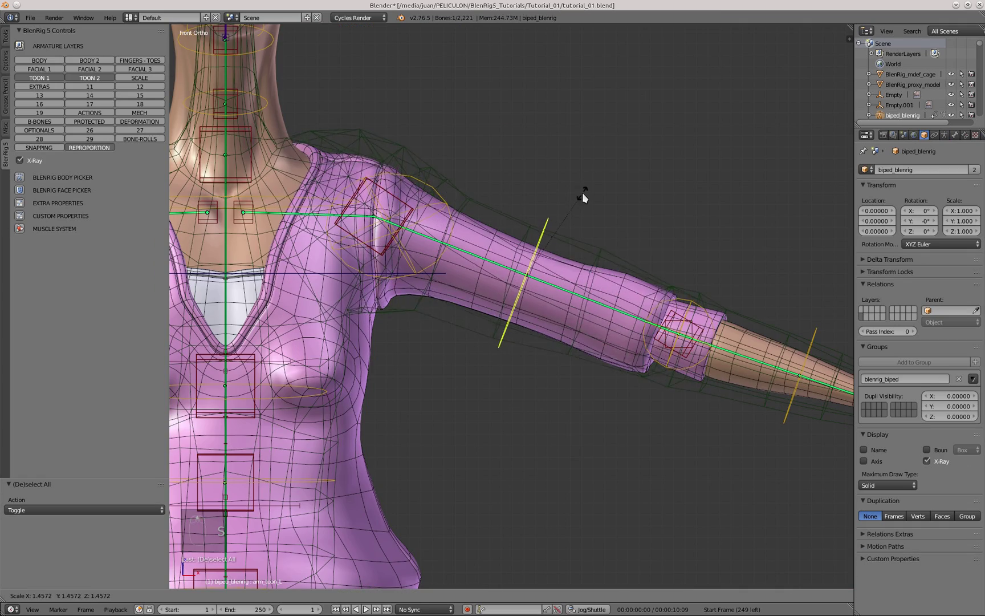
pyautogui.click(661, 288)
pyautogui.rightClick(682, 275)
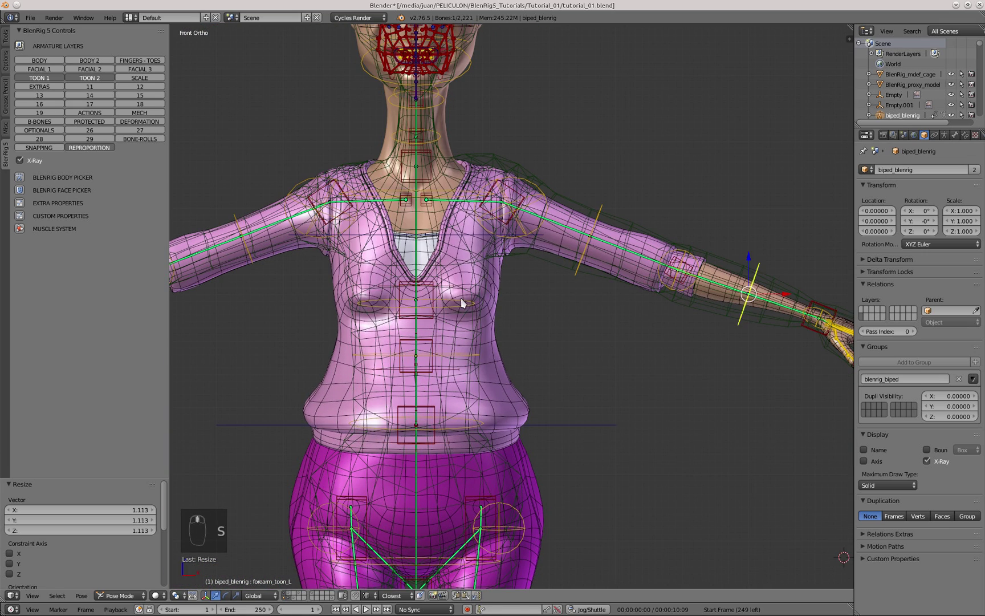
# Scale spine_3_toon by about 1.134, spine_2_toon by 1.288 and spine_1_toon by 1.602 to widen the cage around the torso.
pyautogui.rightClick(464, 299)
pyautogui.press('s')
pyautogui.click(558, 340)
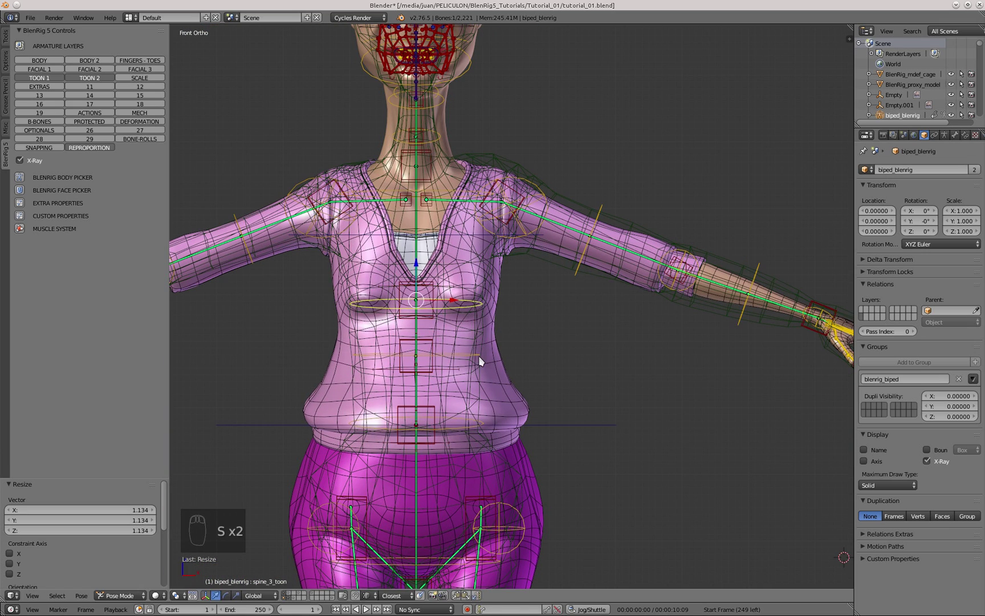
pyautogui.rightClick(474, 355)
pyautogui.press('s')
pyautogui.click(485, 376)
pyautogui.rightClick(484, 425)
pyautogui.press('s')
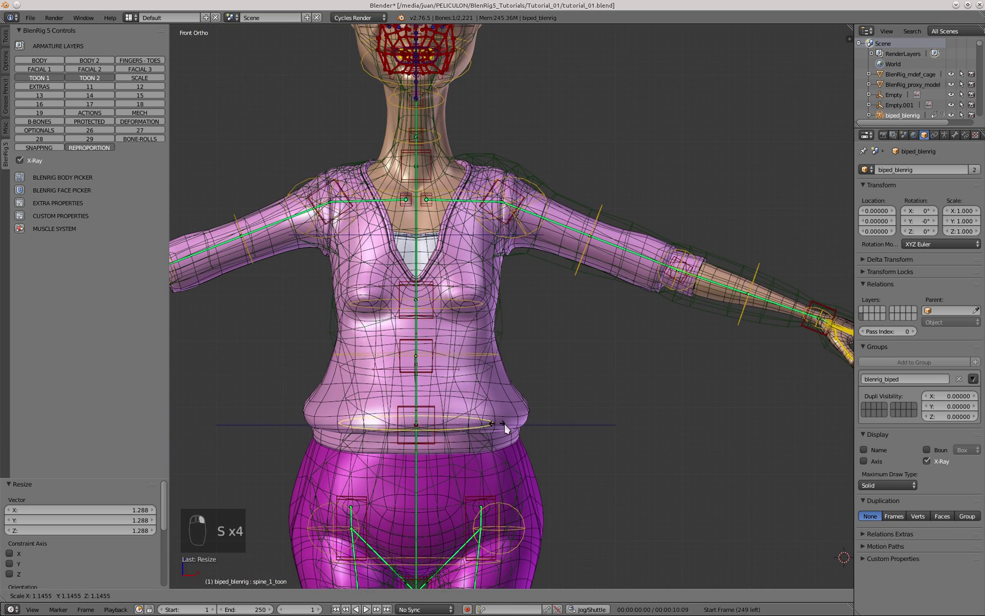
pyautogui.click(525, 425)
# Scale thigh_toon_L by about 1.21 and shin_toon_L by about 1.092 to enclose the granny's left leg in the cage.
pyautogui.scroll(-1, 502, 385)
pyautogui.keyDown('shift'); pyautogui.moveTo(502, 384); pyautogui.dragTo(506, 255, button='middle'); pyautogui.keyUp('shift')
pyautogui.scroll(1, 505, 454)
pyautogui.rightClick(506, 450)
pyautogui.keyDown('shift'); pyautogui.moveTo(509, 477); pyautogui.dragTo(508, 382, button='middle'); pyautogui.keyUp('shift')
pyautogui.press('s')
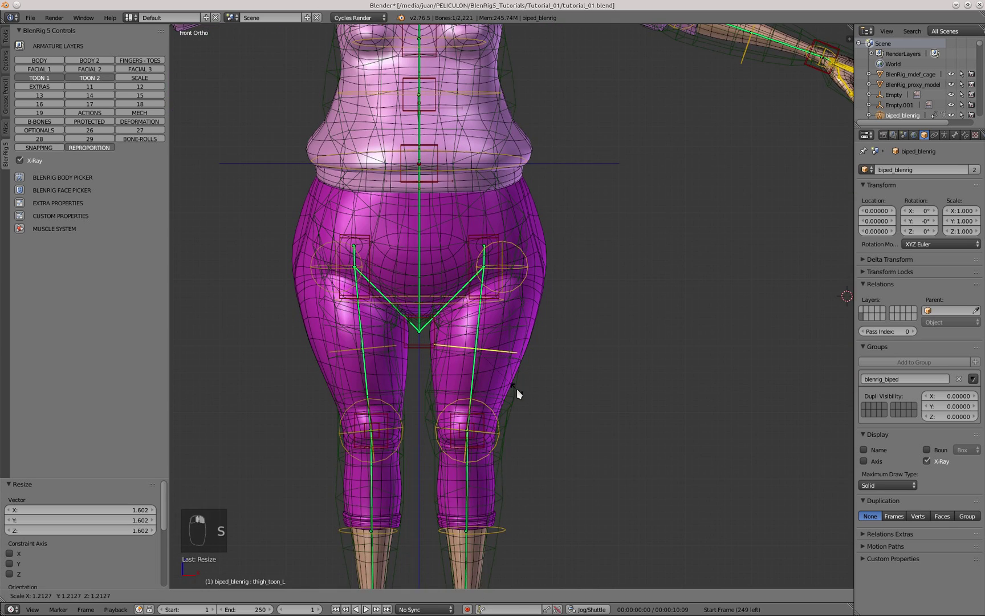
pyautogui.click(516, 388)
pyautogui.rightClick(504, 528)
pyautogui.keyDown('shift'); pyautogui.moveTo(505, 544); pyautogui.dragTo(498, 461, button='middle'); pyautogui.keyUp('shift')
pyautogui.press('s')
pyautogui.click(502, 465)
pyautogui.press('Home')
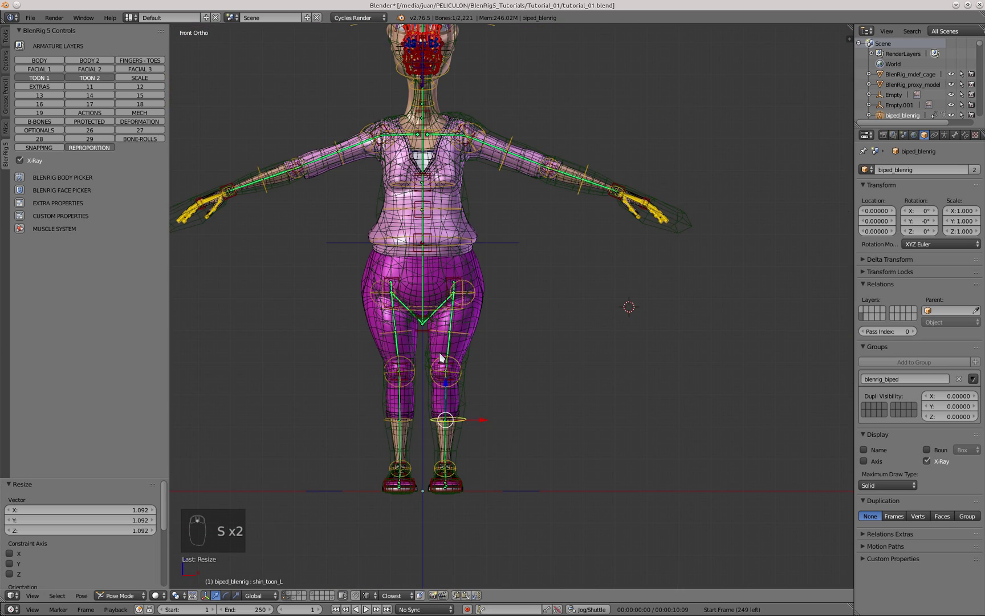
# Reselect all left-side bones with the pattern *_L, with Extend disabled.
pyautogui.press('a')
pyautogui.click(57, 596)
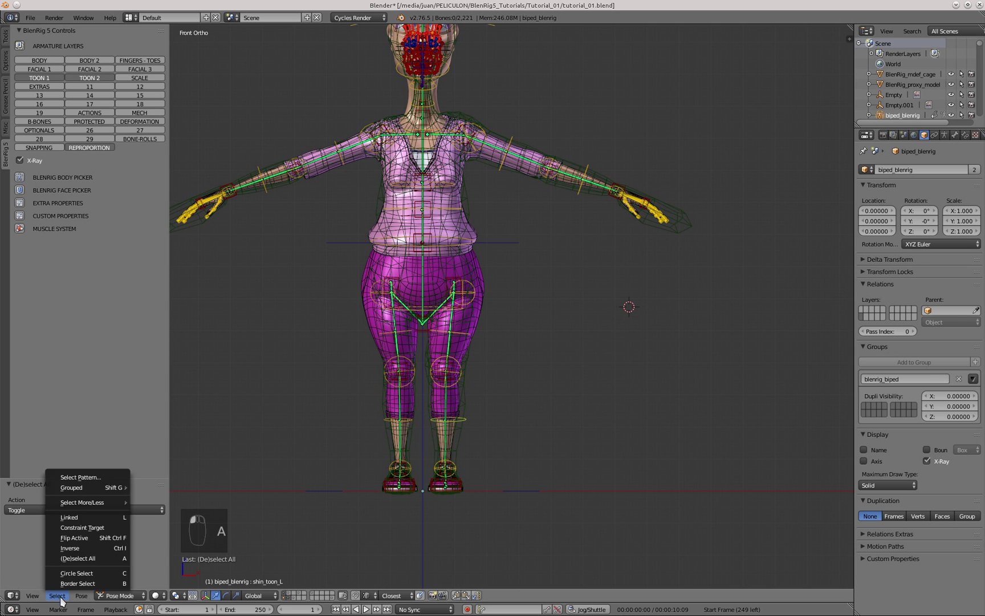
pyautogui.click(97, 481)
pyautogui.write('*_L')
pyautogui.press('Return')
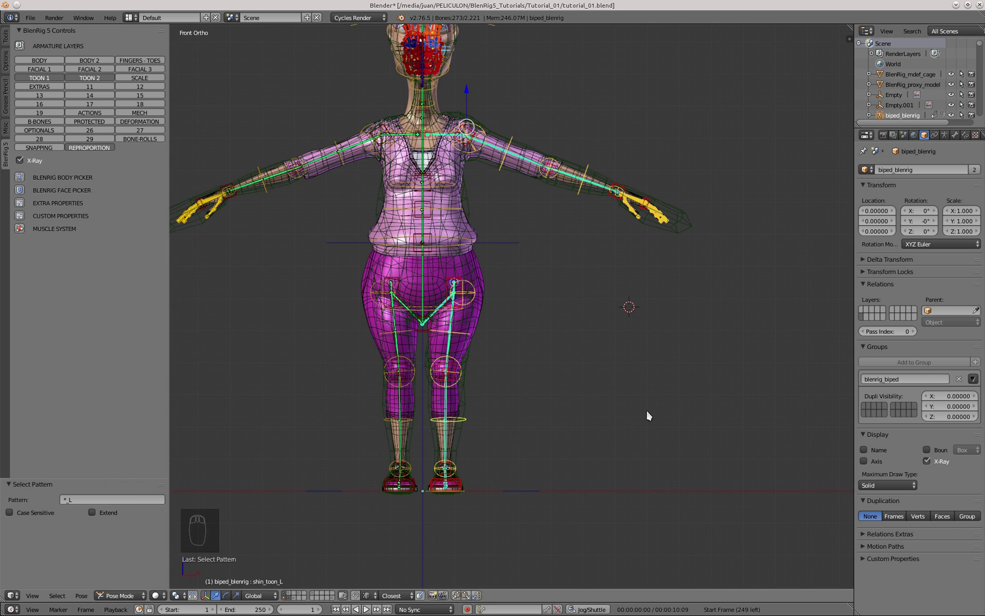
# Paste the left side's pose with its toon scaling flipped on the X axis onto the right side, and deselect all bones.
pyautogui.click(476, 595)
pyautogui.scroll(-2, 546, 405)
pyautogui.keyDown('shift'); pyautogui.moveTo(524, 444); pyautogui.dragTo(549, 454, button='middle'); pyautogui.keyUp('shift')
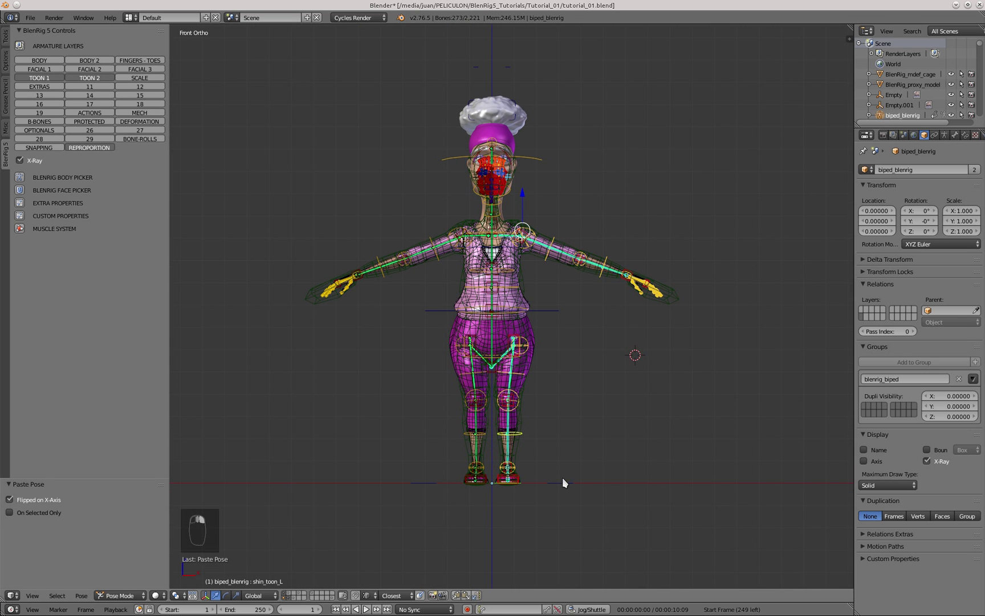
pyautogui.press('a')
# Turn off the wireframe display of granny_body and return to the rig with the TOON 1 and TOON 2 layers hidden.
pyautogui.scroll(1, 374, 561)
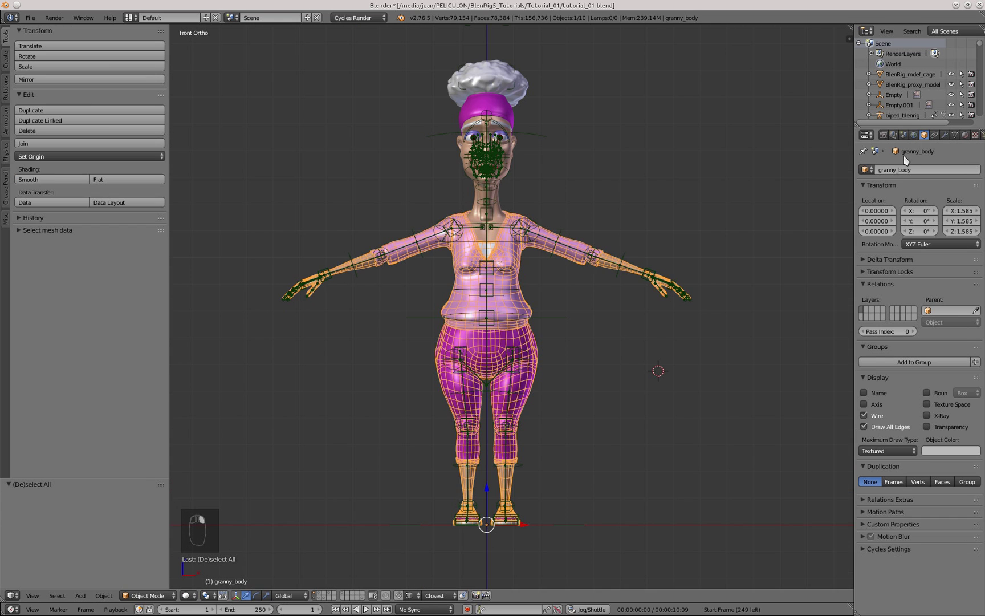
pyautogui.rightClick(558, 238)
pyautogui.click(90, 87)
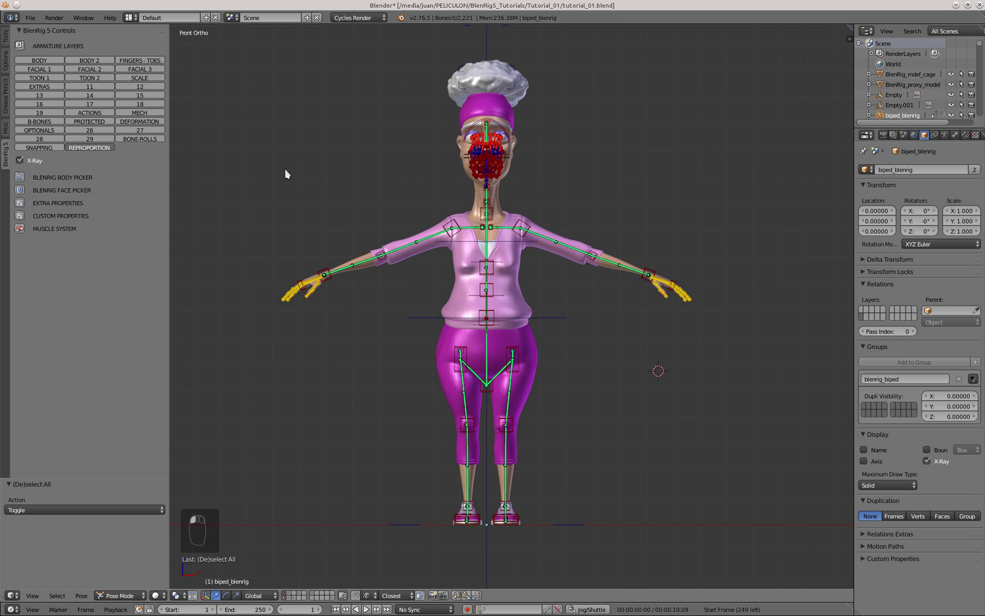